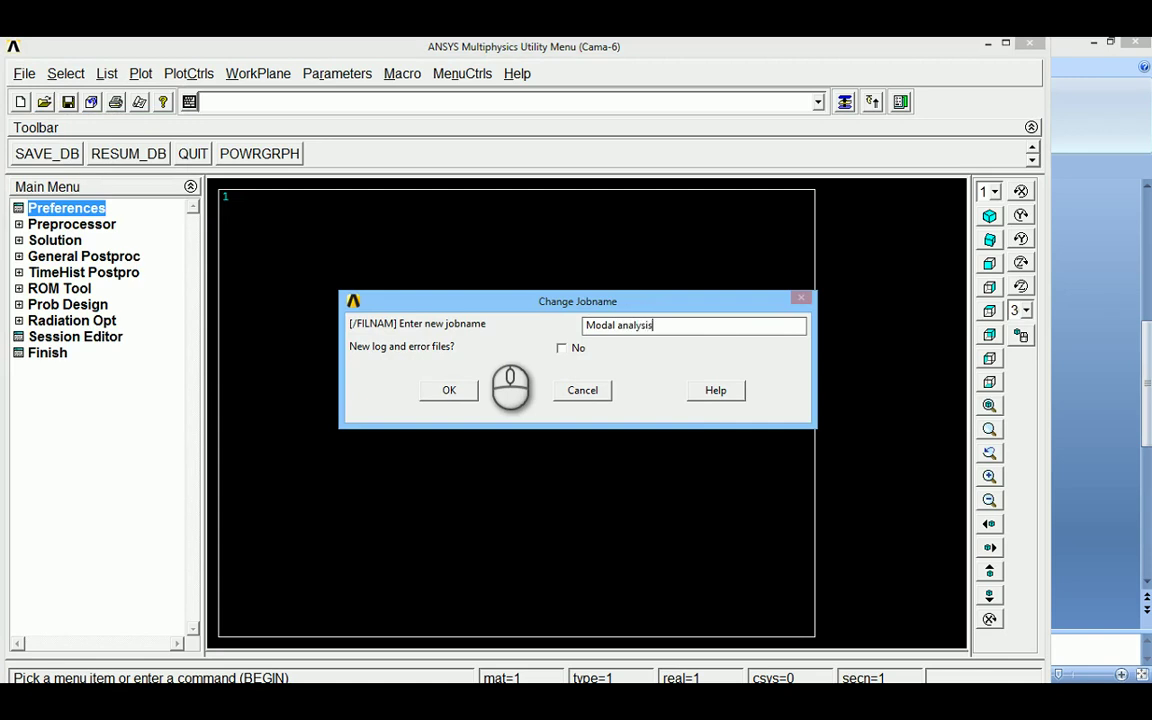
Confirm the new jobname Modalanalysis
left_click(449, 390)
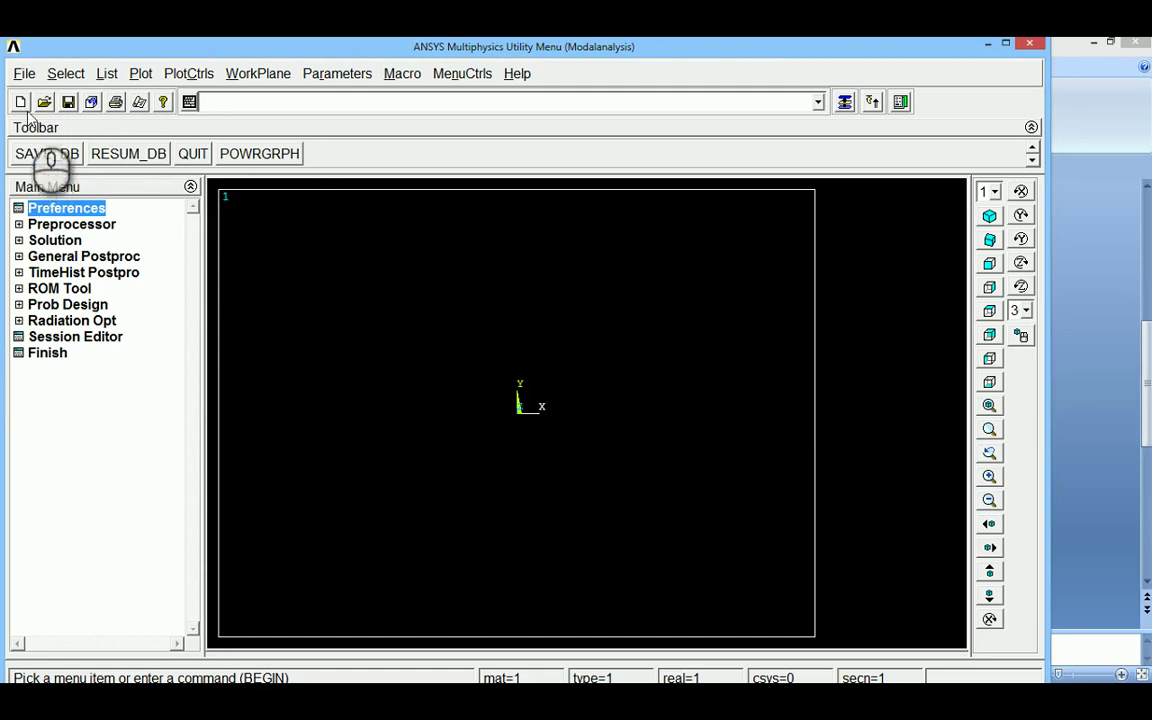
left_click(24, 74)
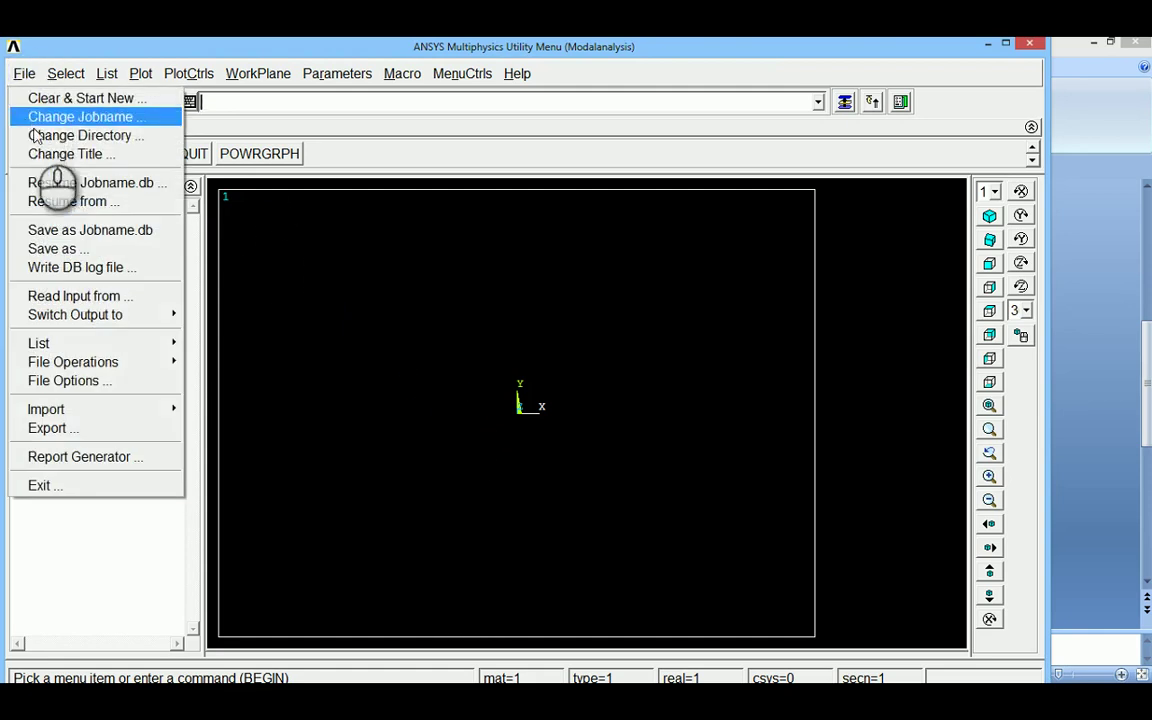
left_click(335, 158)
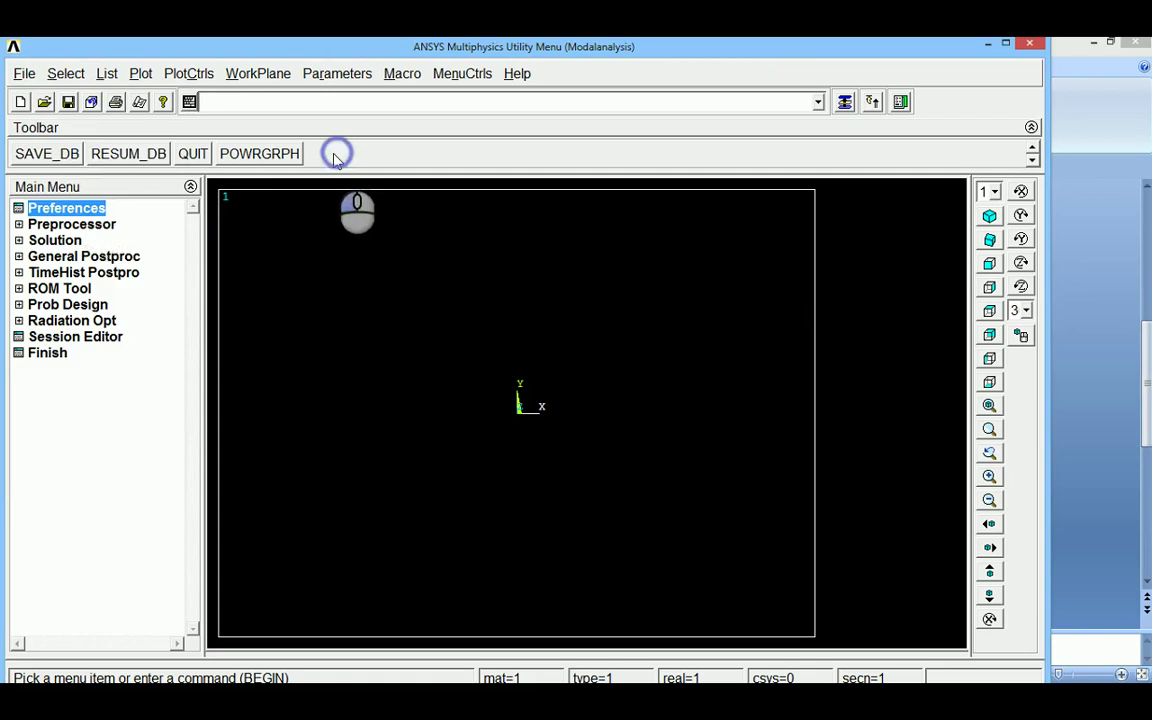
Limit the preferences to Structural and expand the Preprocessor
left_click(62, 210)
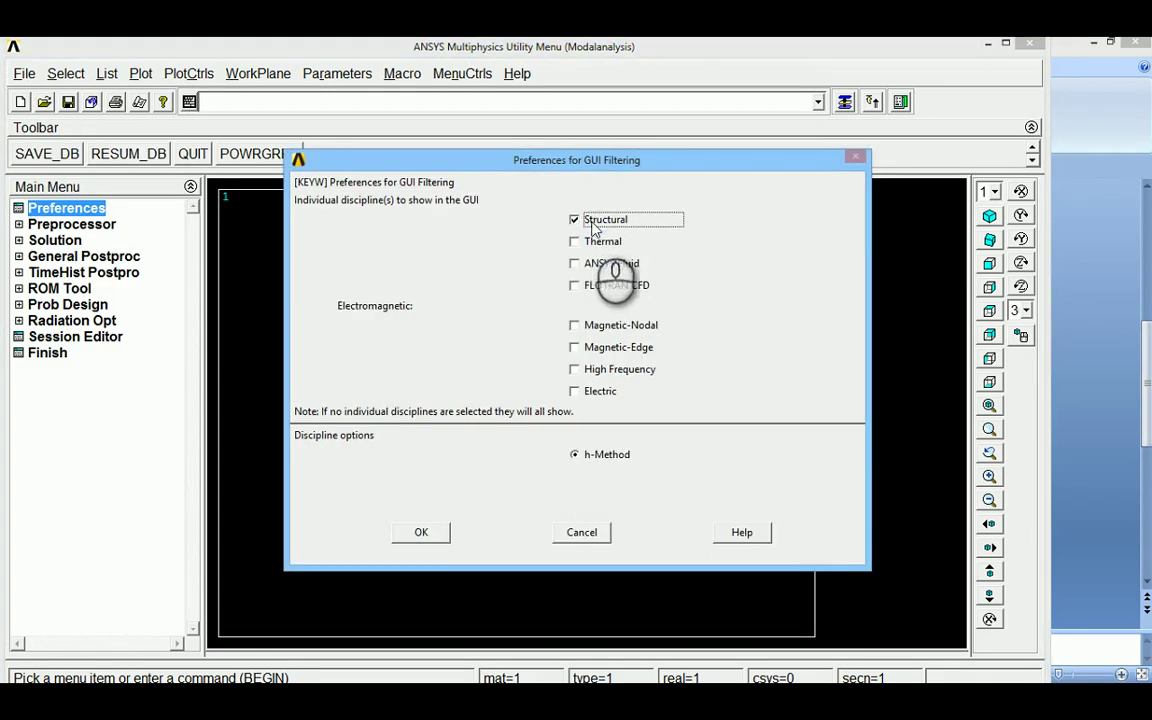
left_click(420, 534)
left_click(64, 226)
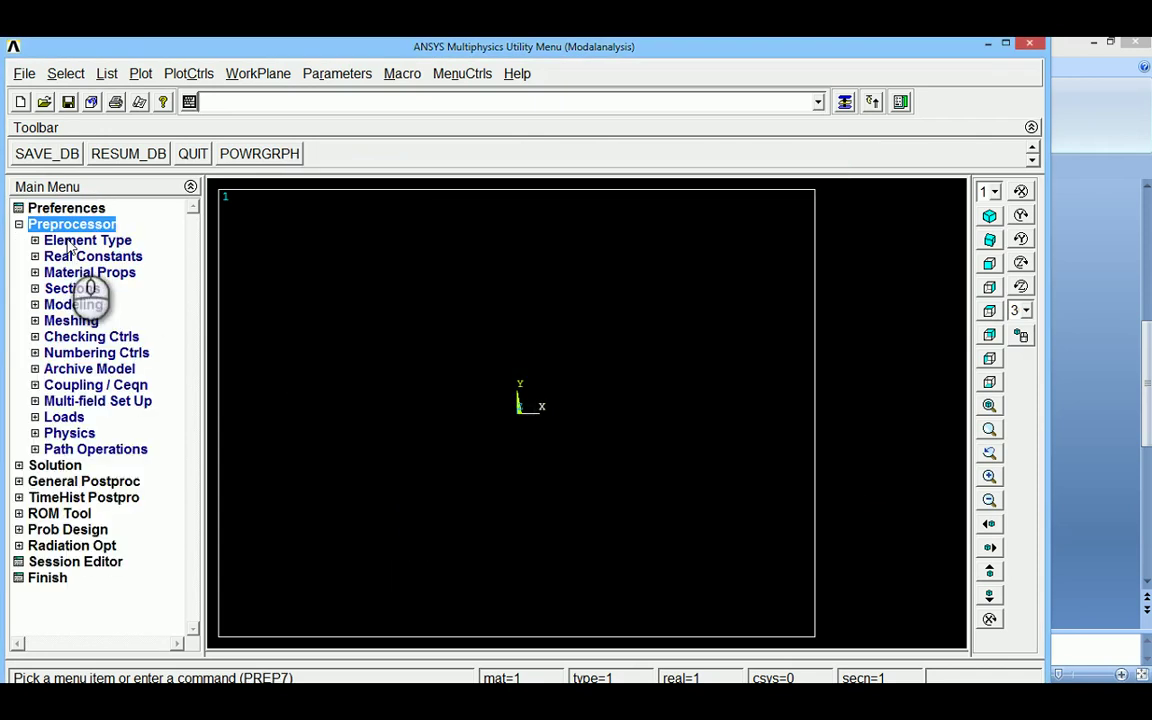
Add the Beam 2 node 188 element (BEAM188) as element type 1
left_click(70, 243)
left_click(80, 255)
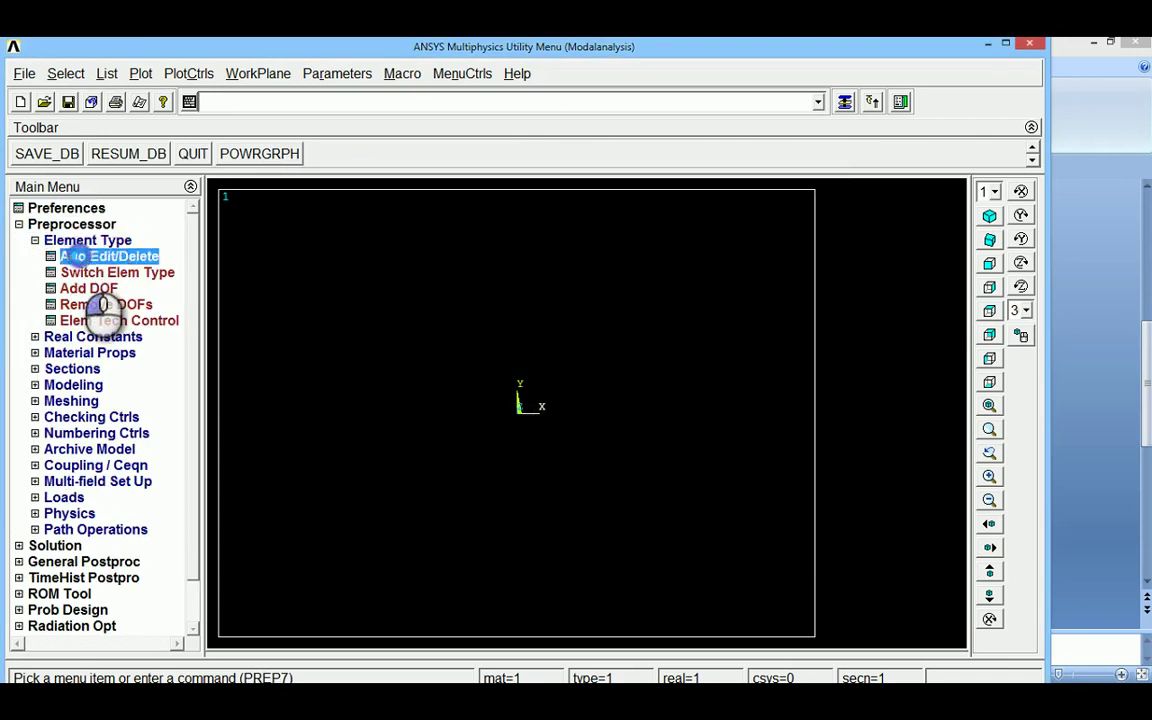
left_click(123, 464)
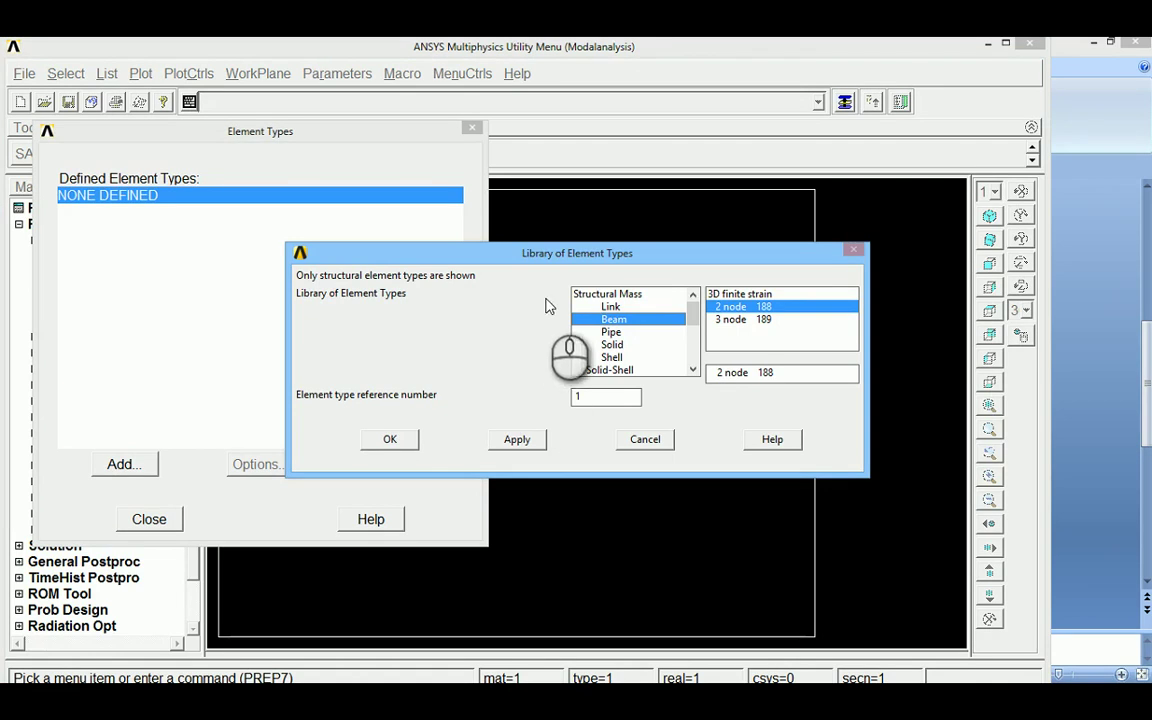
left_click(733, 294)
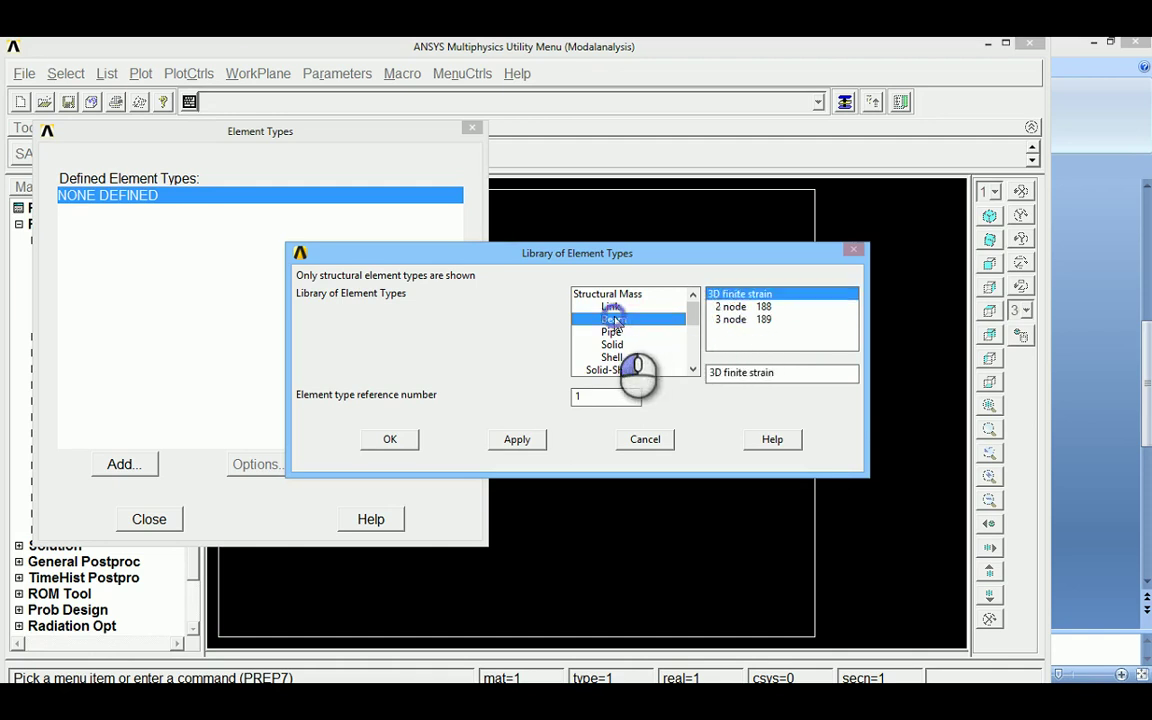
left_click(733, 307)
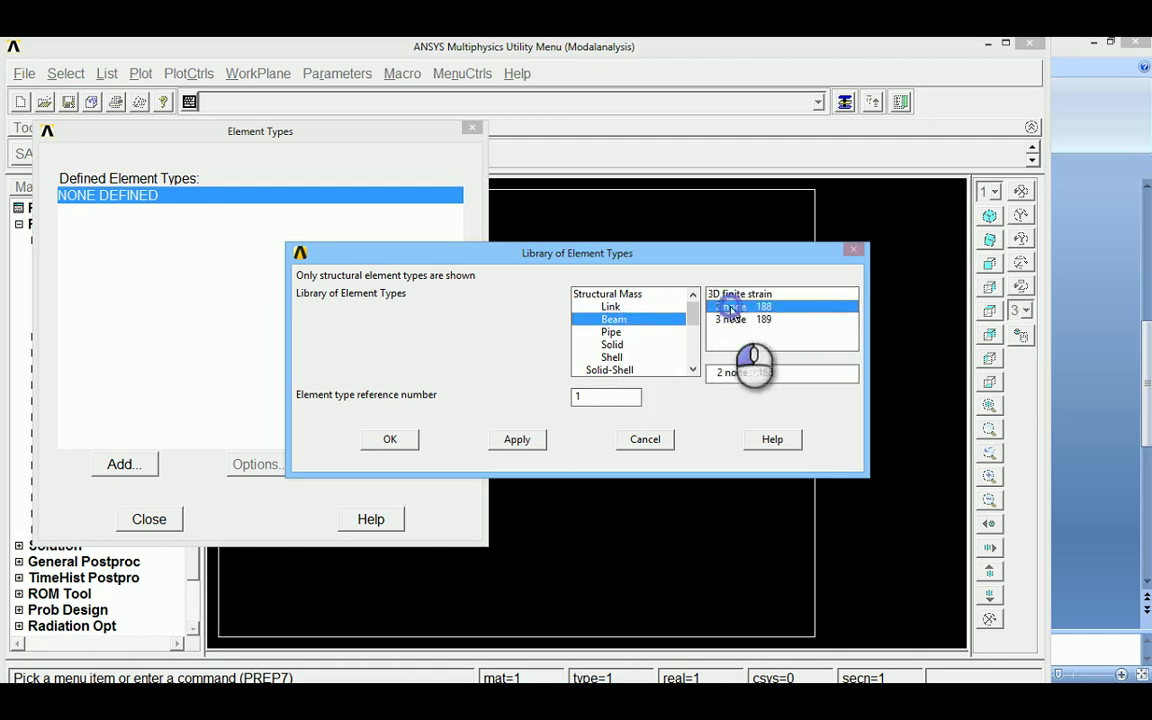
left_click(390, 441)
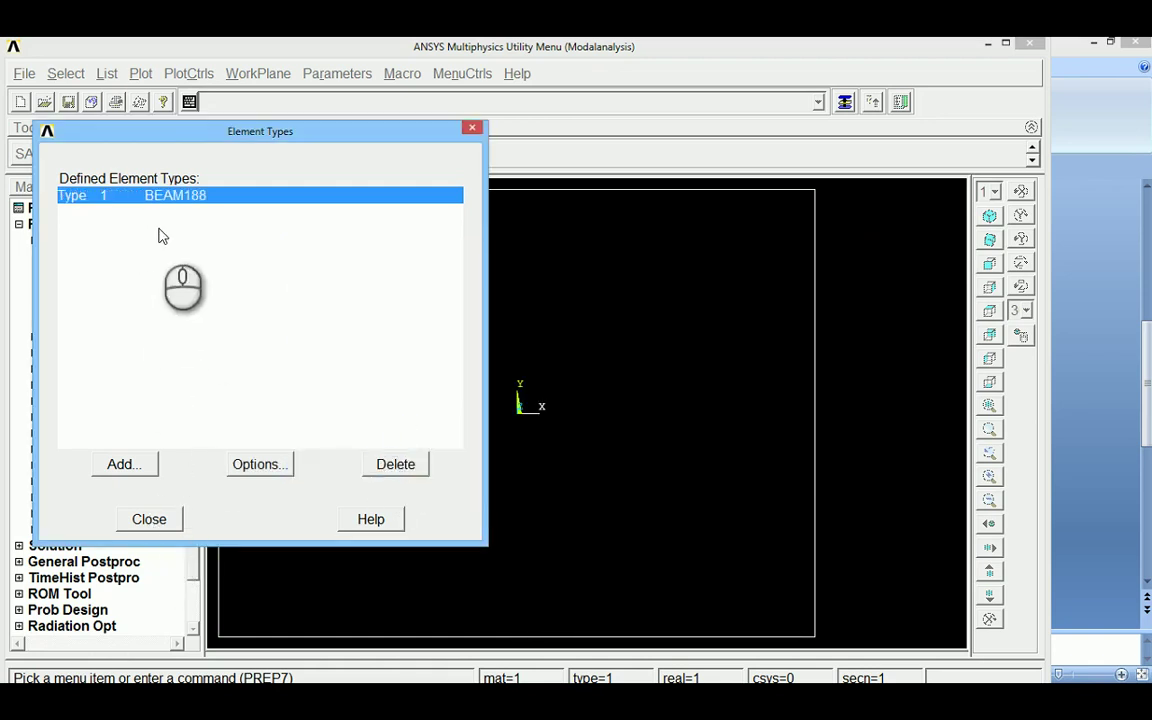
left_click(148, 520)
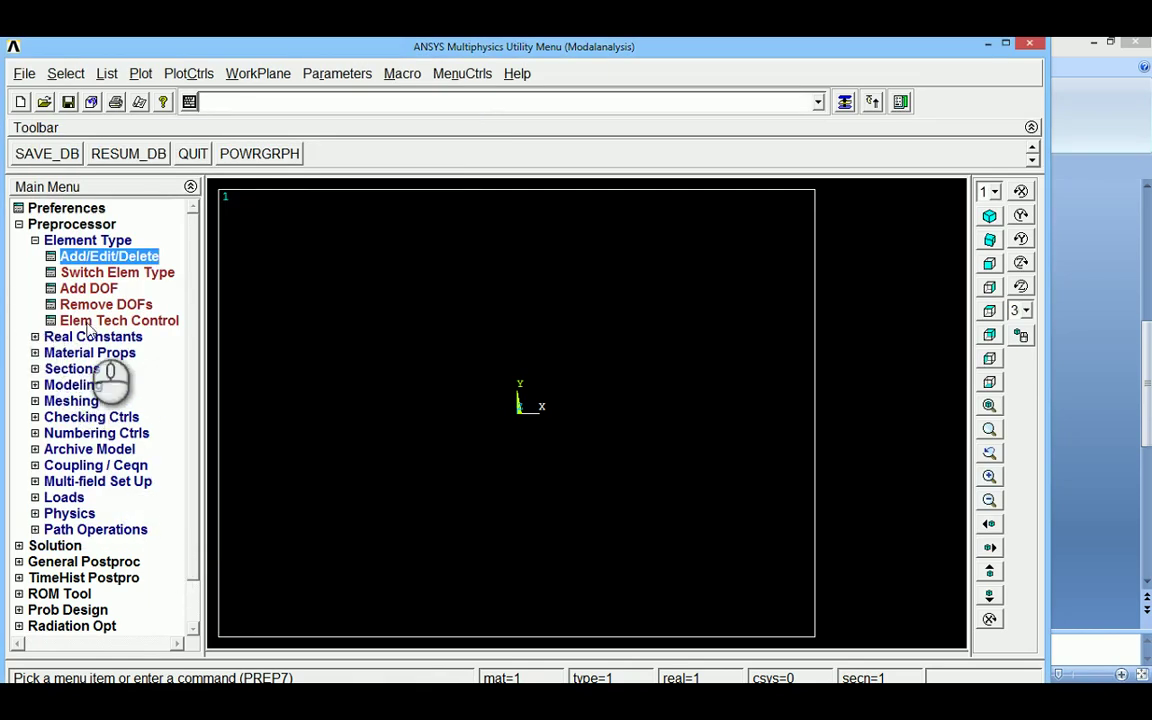
Open the Structural > Linear > Elastic > Isotropic model for material 1
left_click(35, 241)
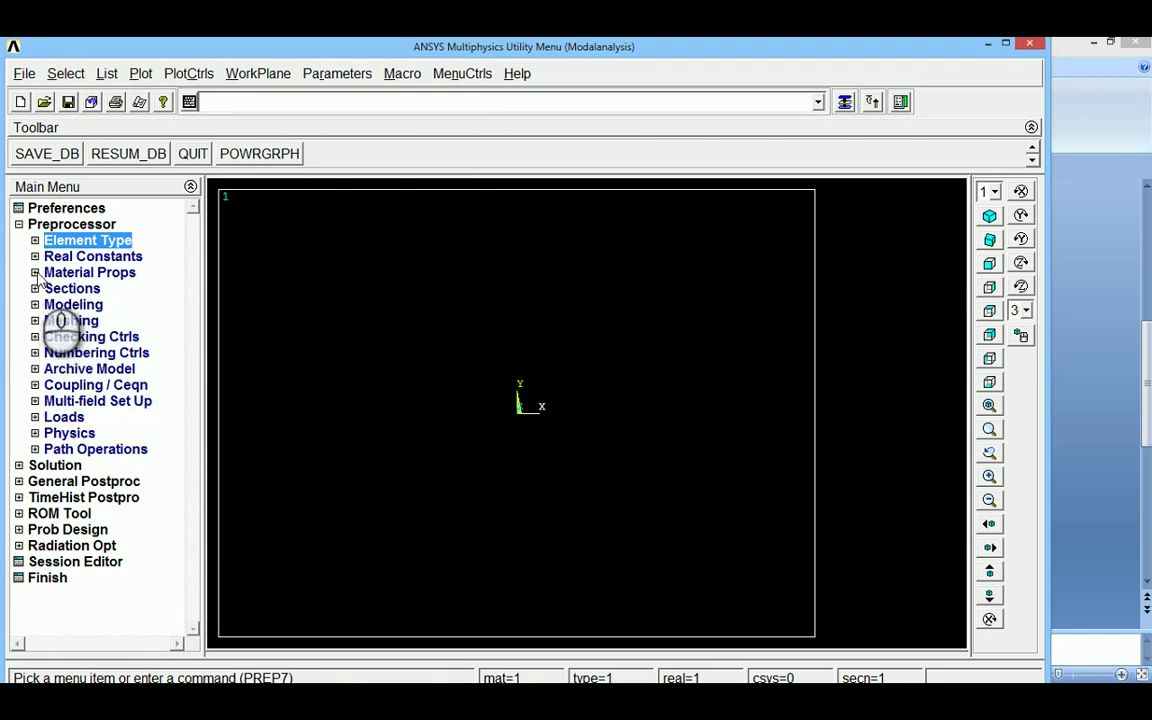
left_click(37, 275)
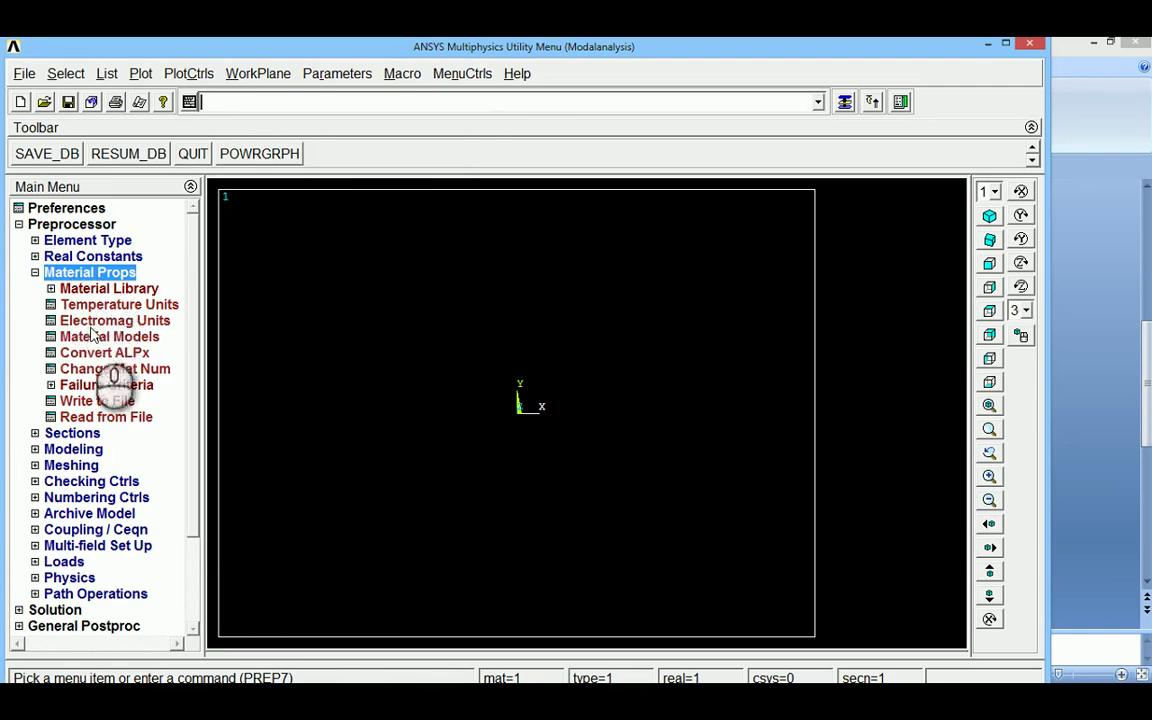
left_click(108, 337)
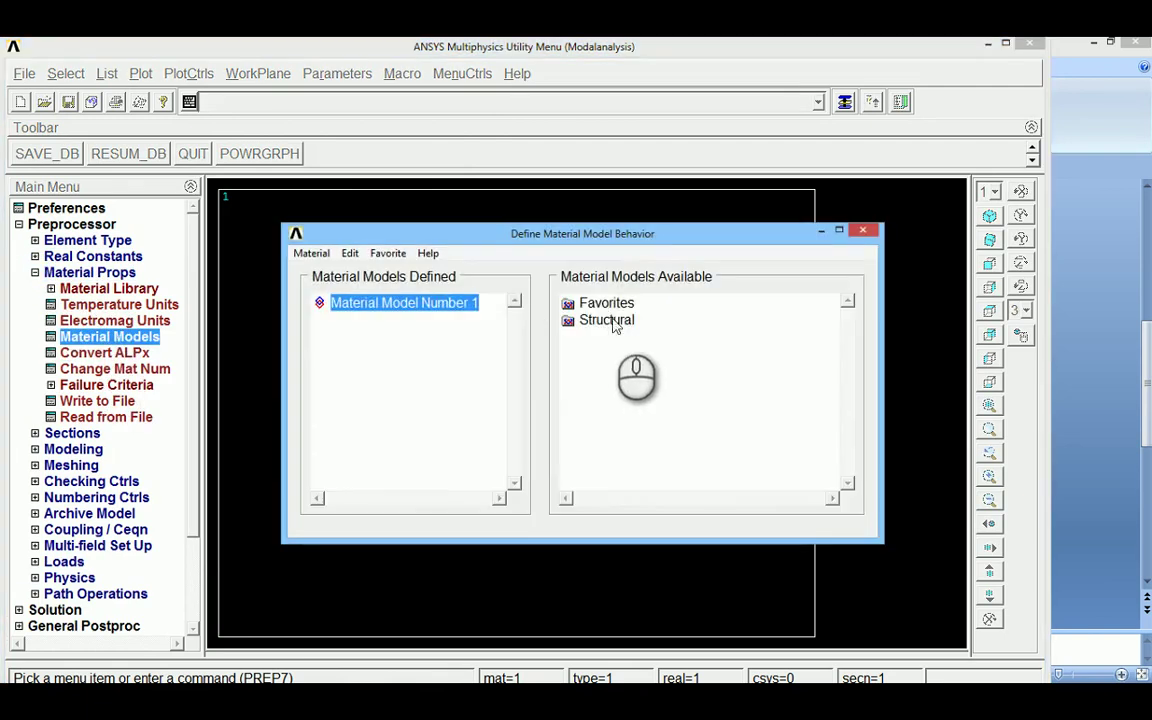
double_click(605, 320)
double_click(622, 337)
double_click(649, 354)
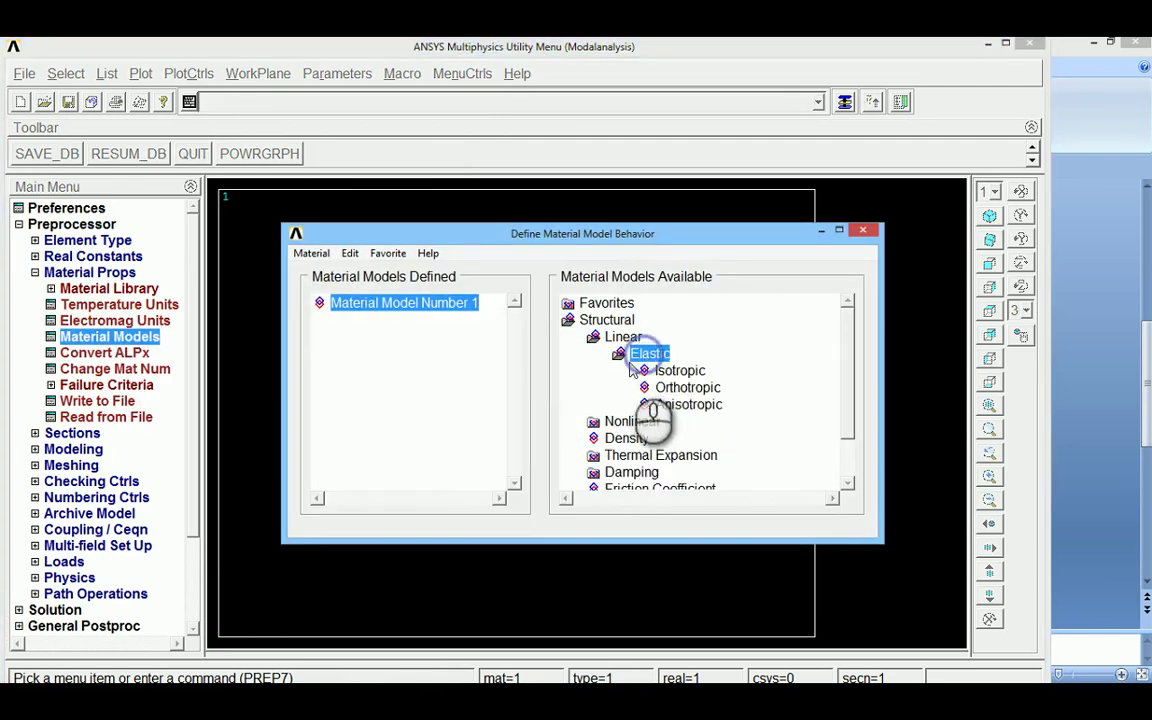
left_click(668, 372)
double_click(667, 372)
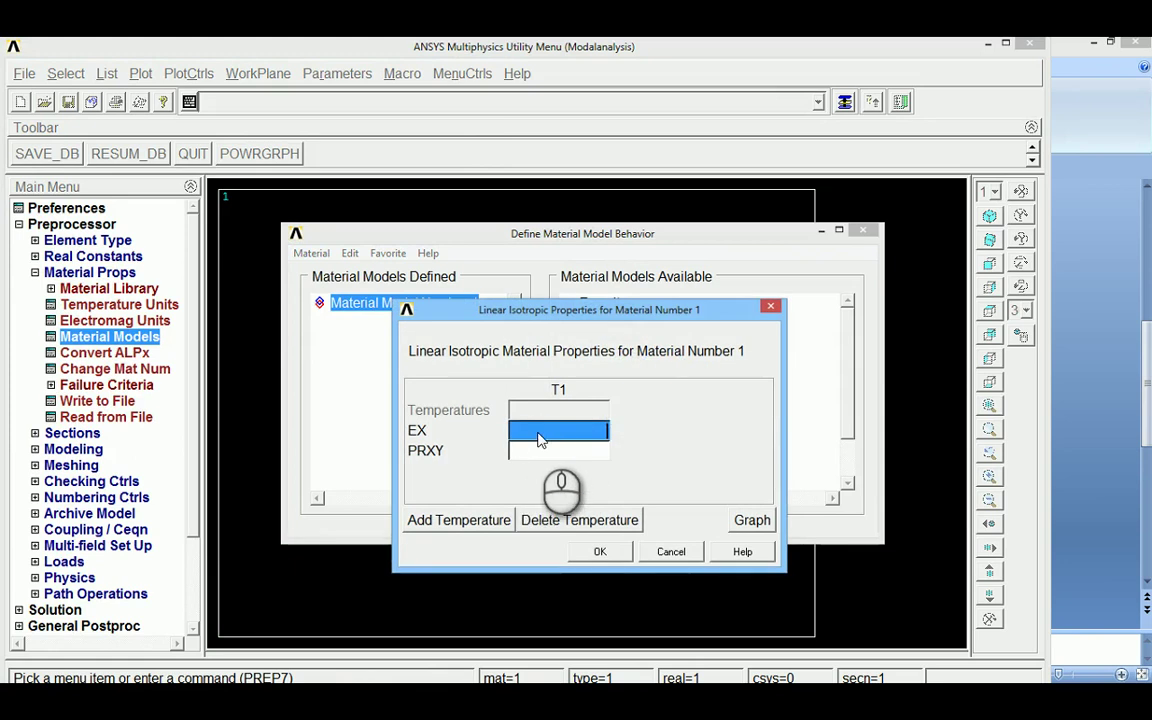
Enter EX 2e11 and PRXY 0.3 for the isotropic elastic properties
left_click(539, 432)
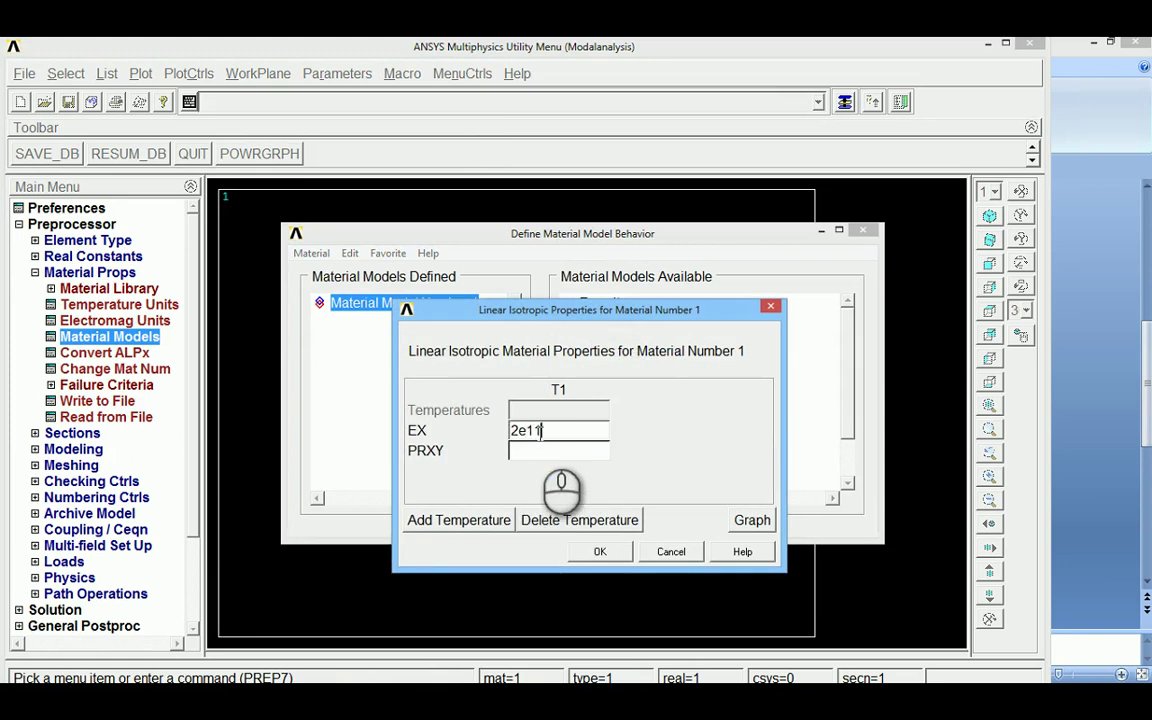
key("Tab")
type("0.3")
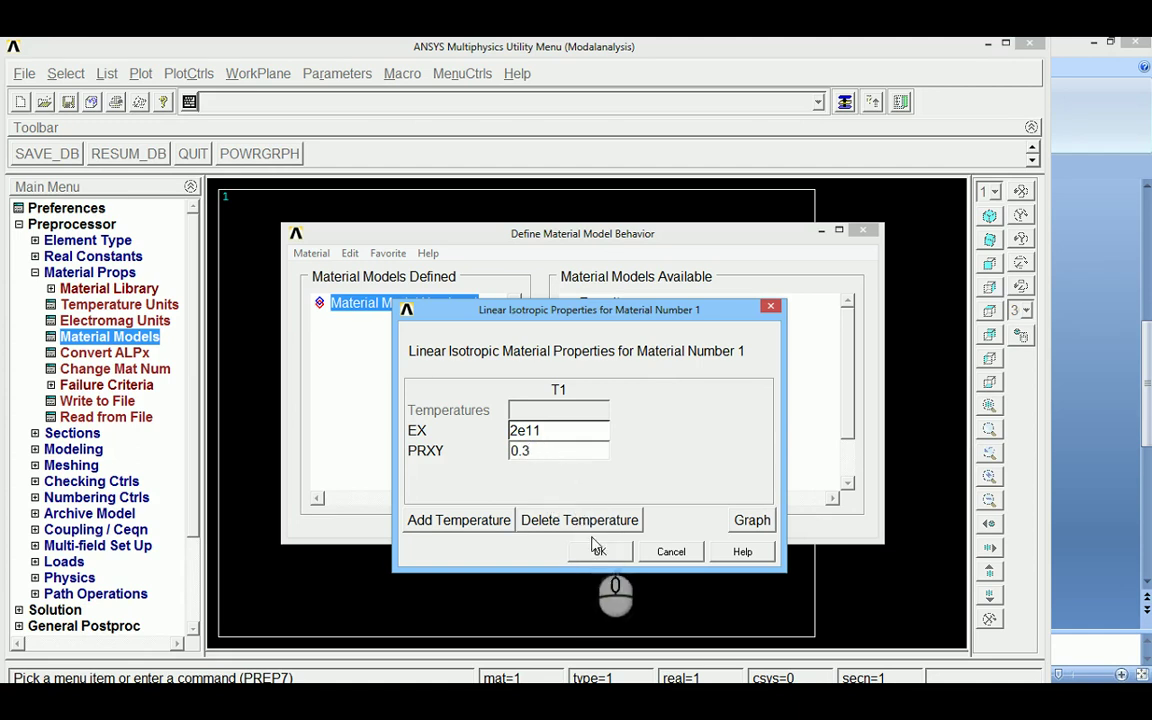
left_click(532, 432)
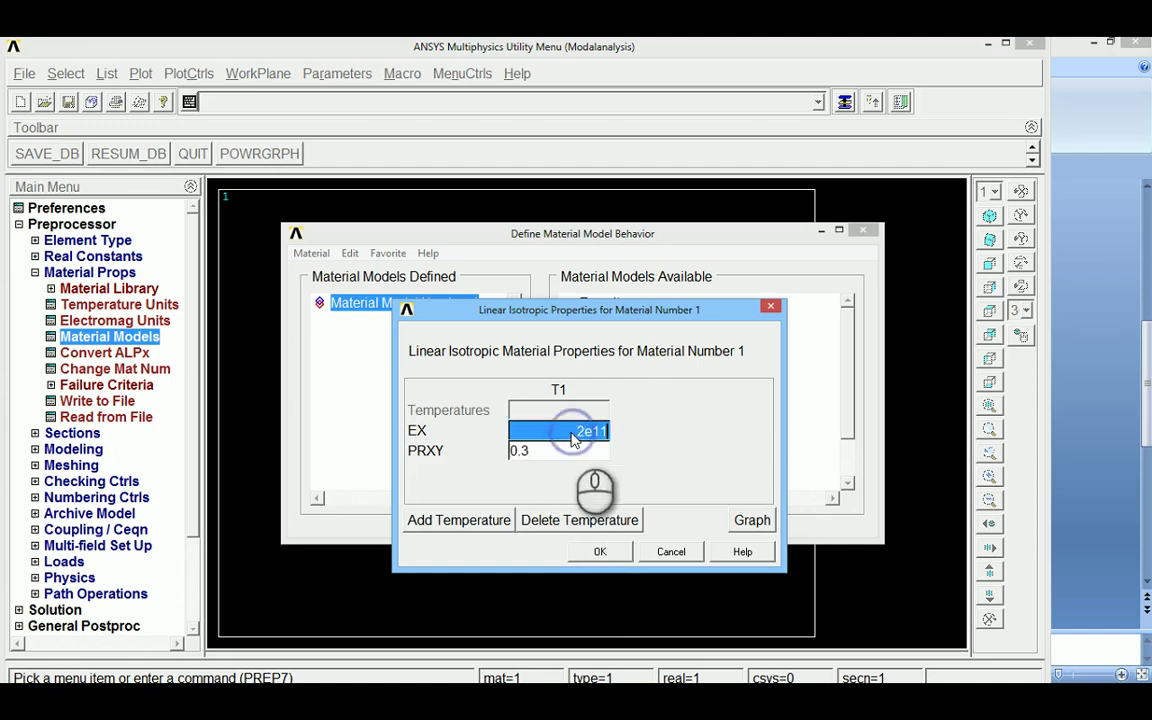
left_click(535, 452)
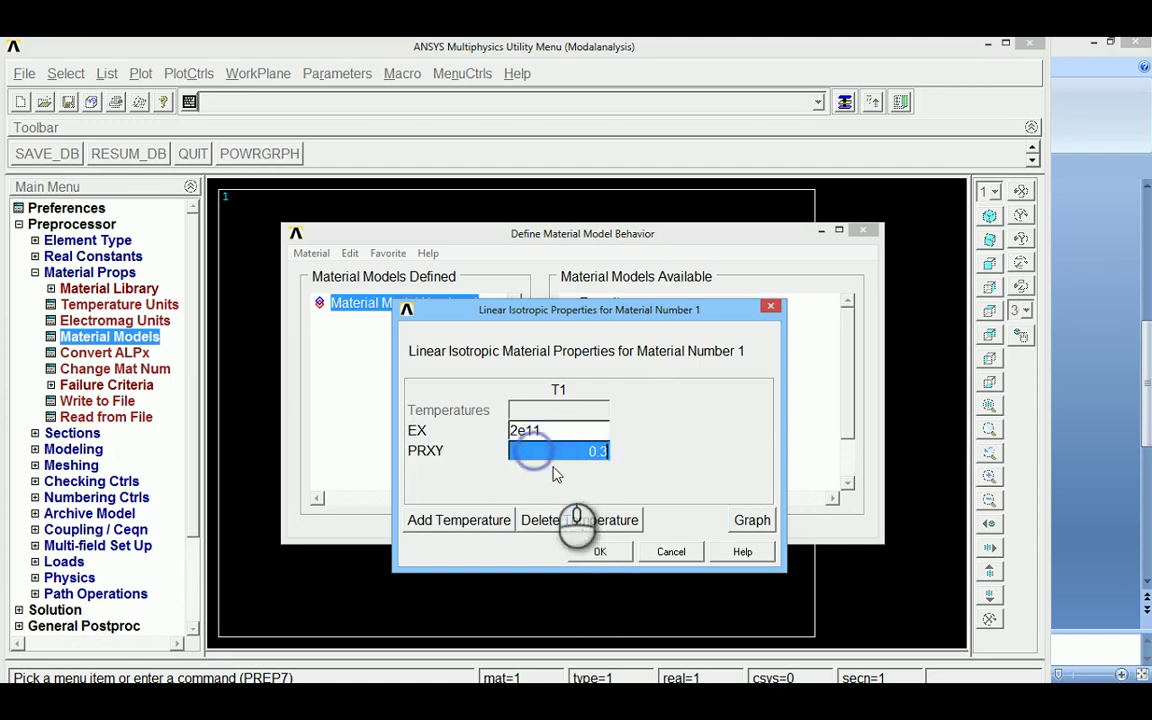
left_click(598, 553)
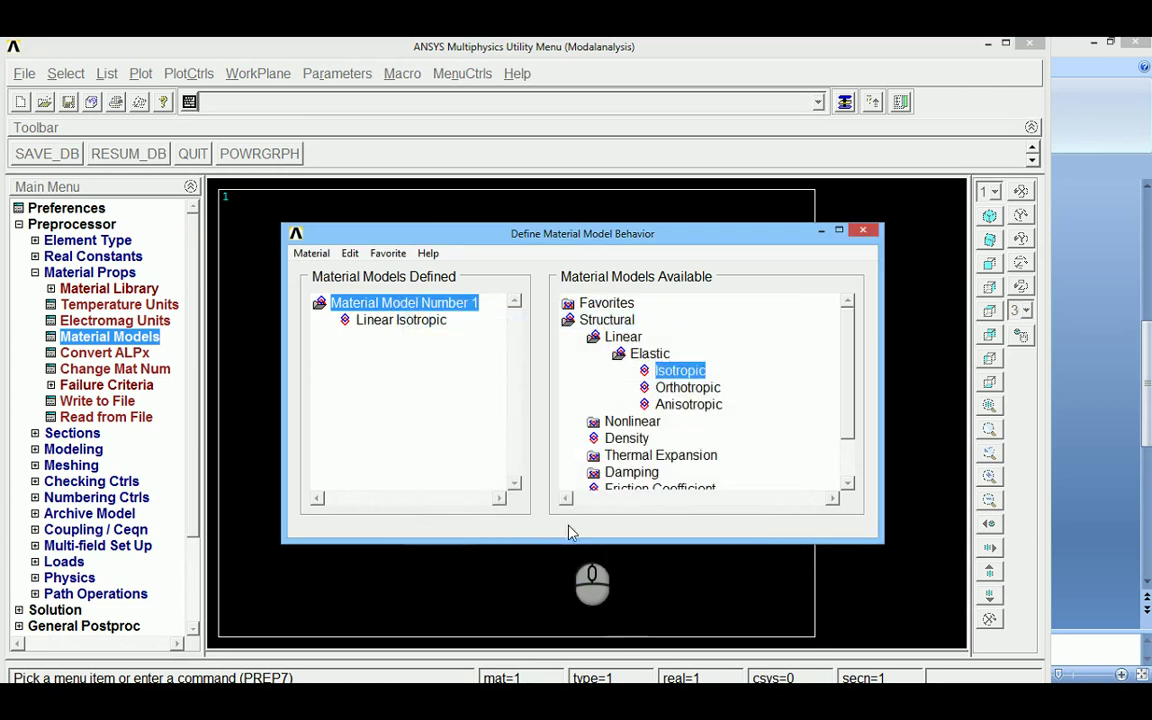
Set the material density to 7830 and exit the material models window
double_click(624, 440)
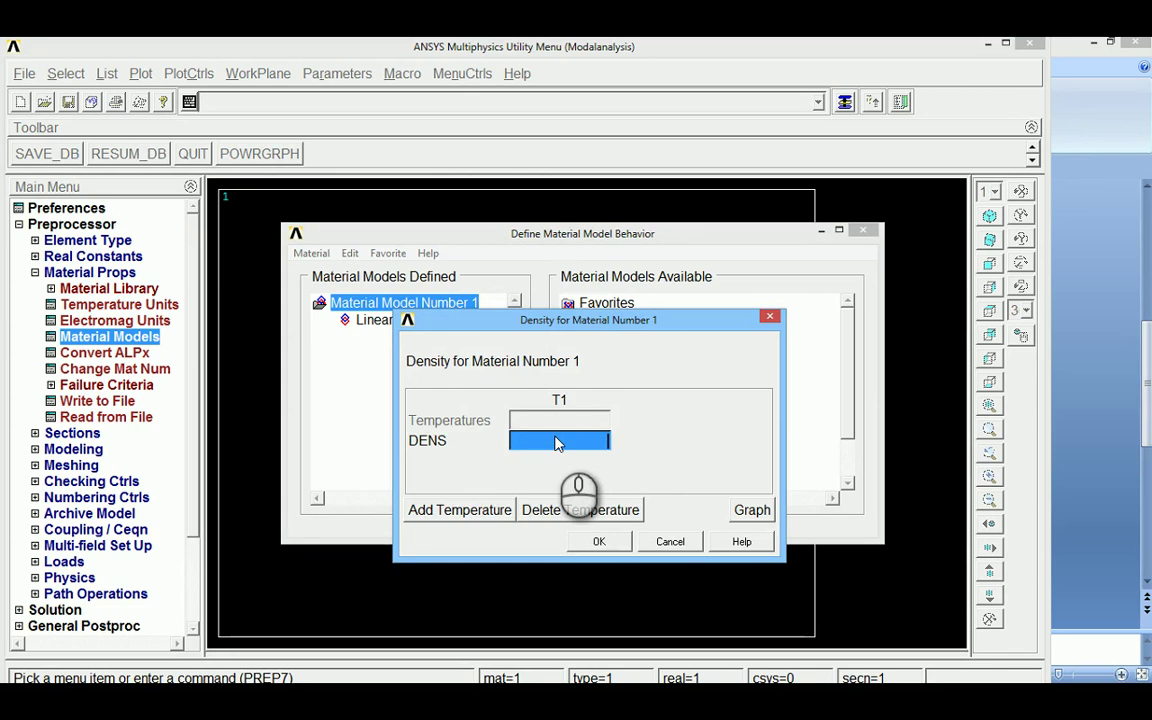
type("7830")
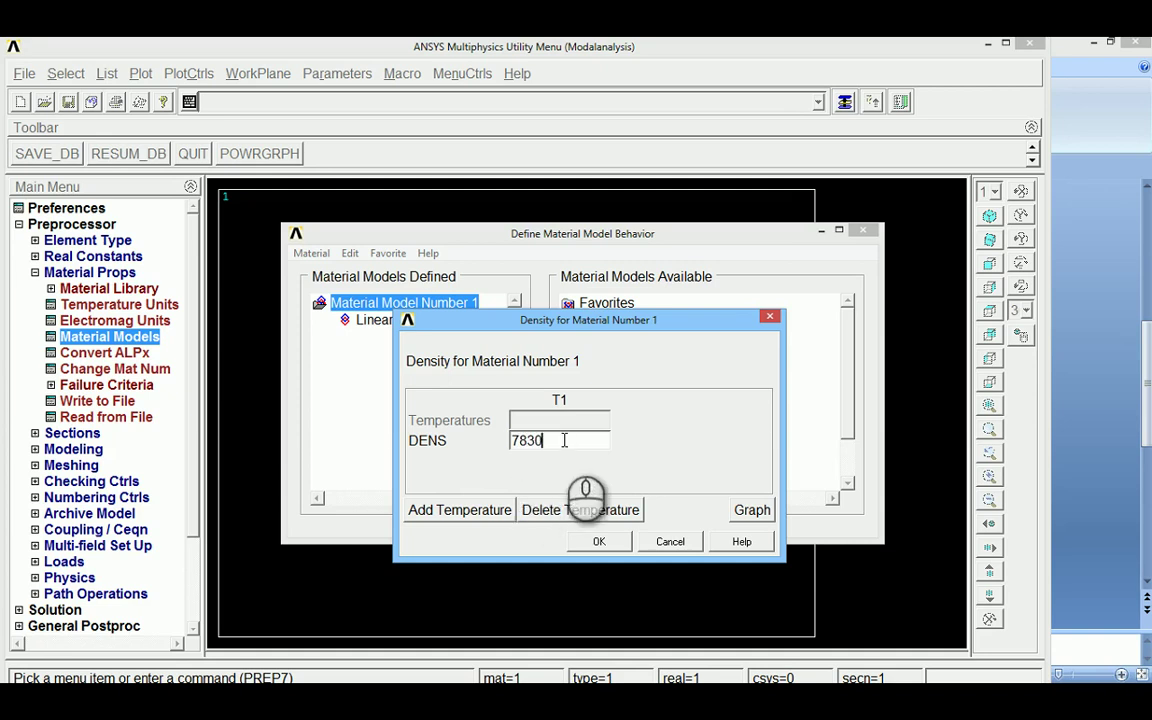
left_click(600, 542)
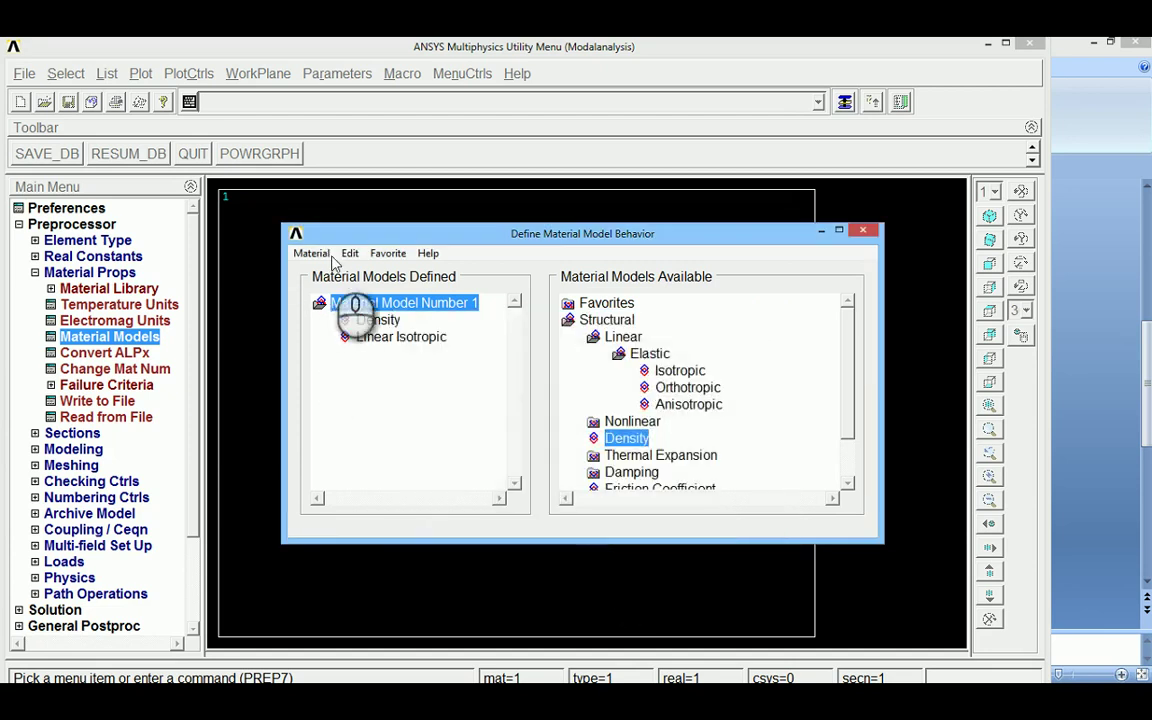
left_click(311, 253)
left_click(320, 290)
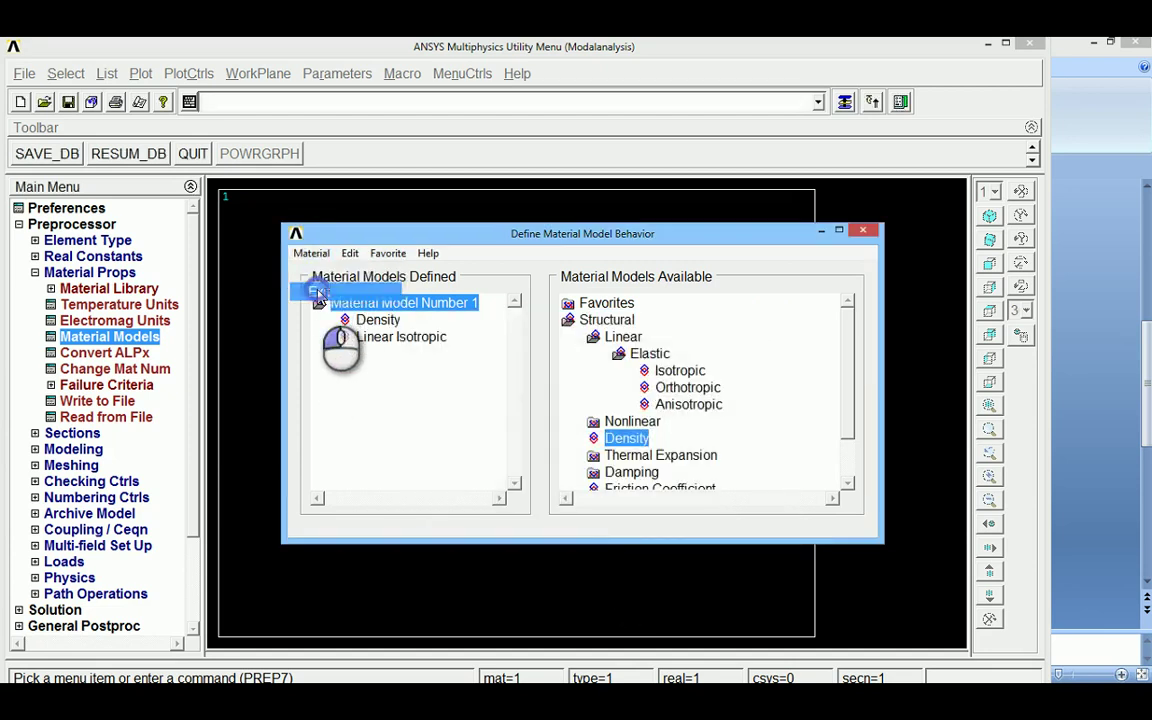
left_click(35, 272)
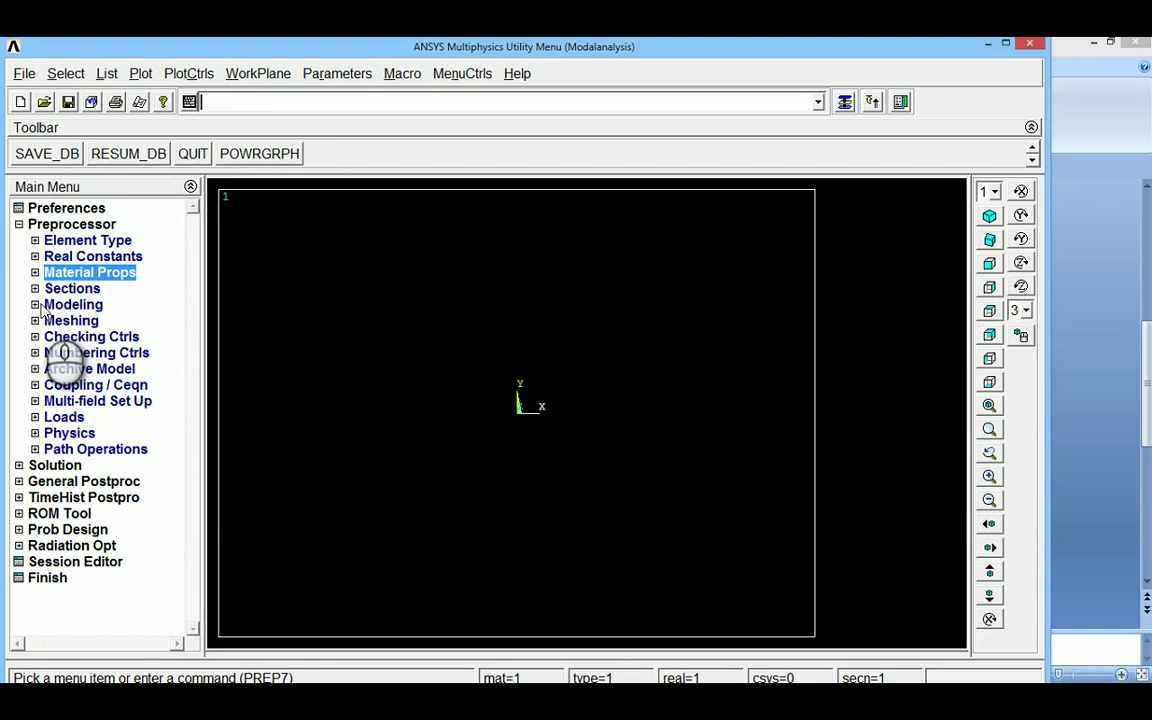
Create rectangular beam section 1 'A' with B=H=0.01 and 12×12 cells, previewing area 1.00E-04
left_click(35, 288)
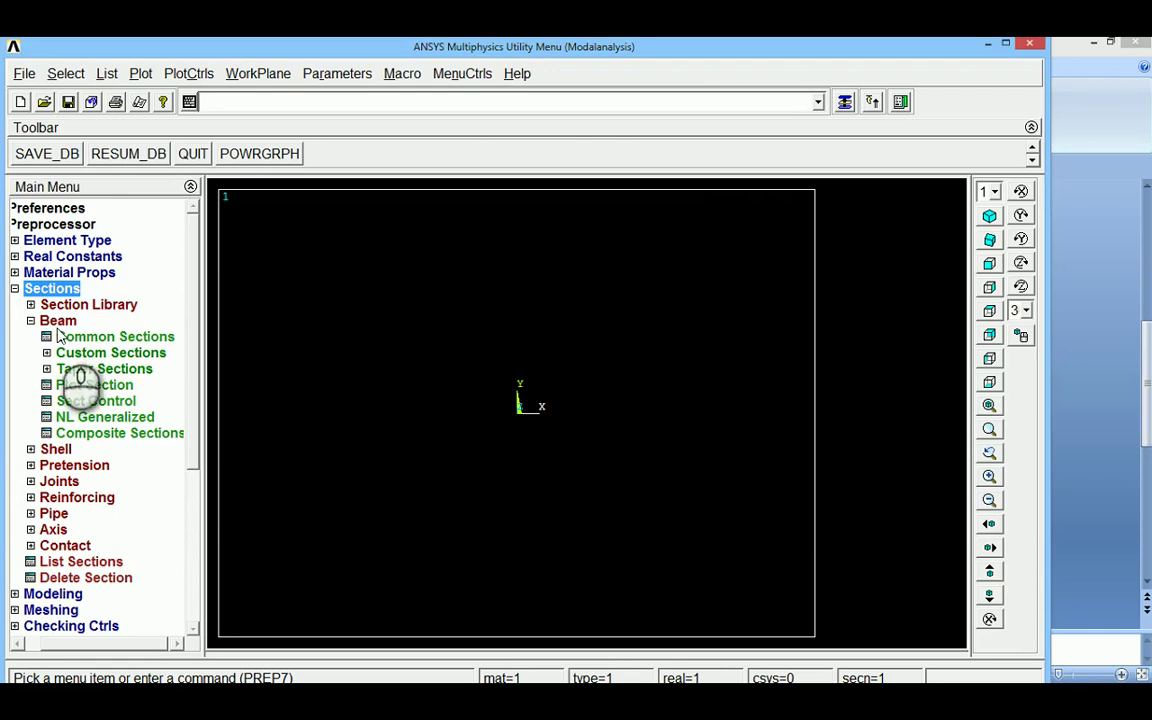
left_click(87, 337)
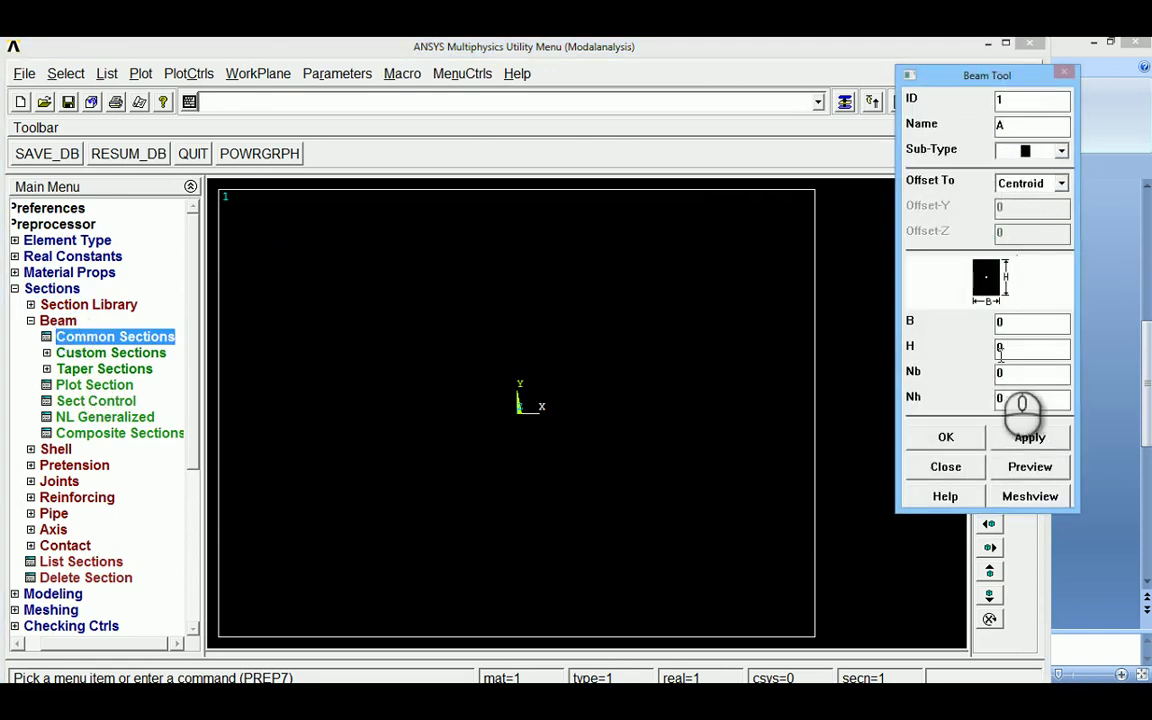
double_click(1021, 321)
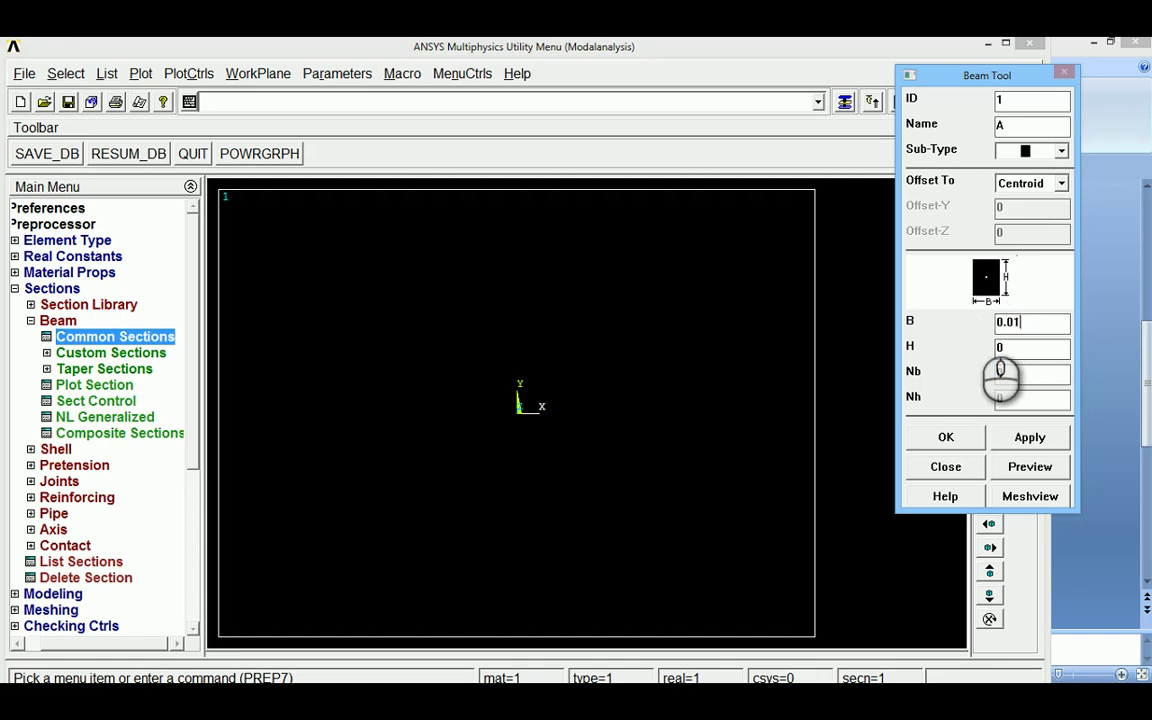
double_click(1010, 347)
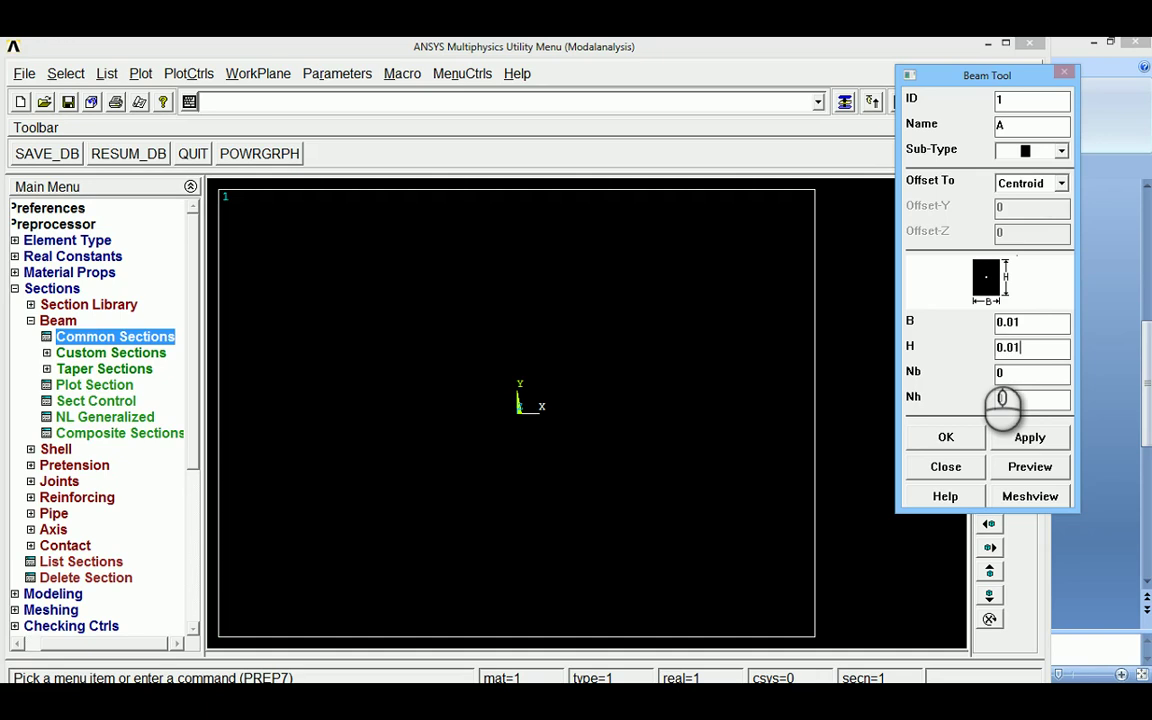
double_click(998, 374)
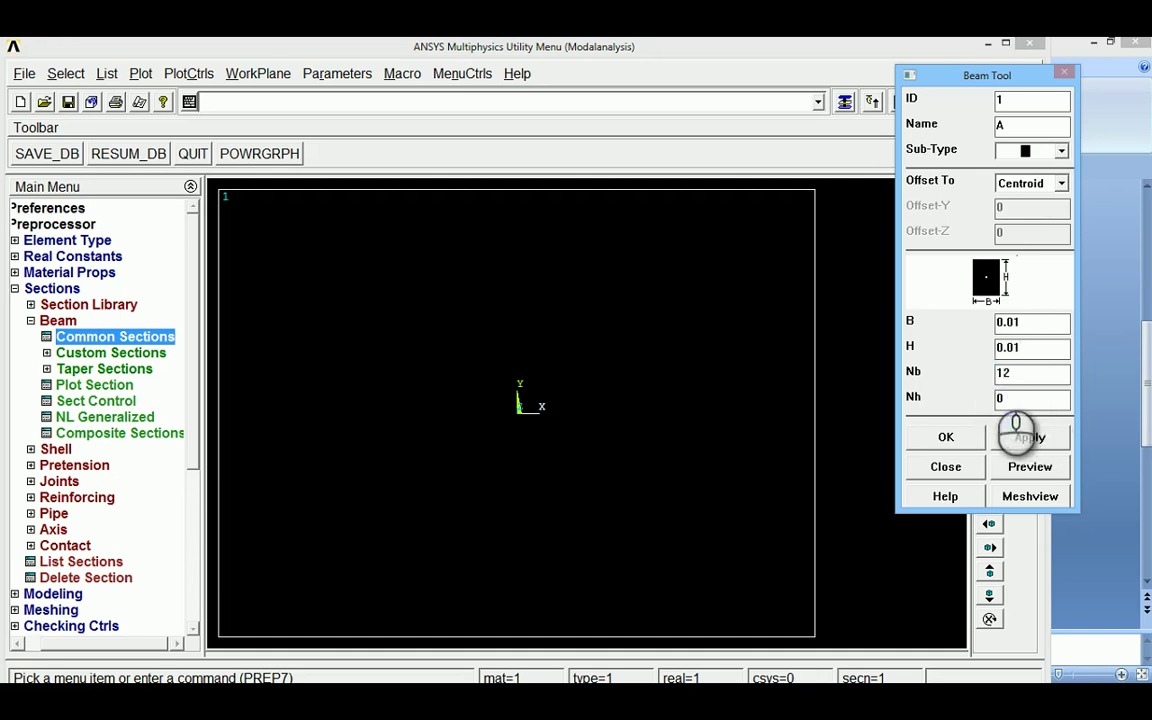
double_click(995, 400)
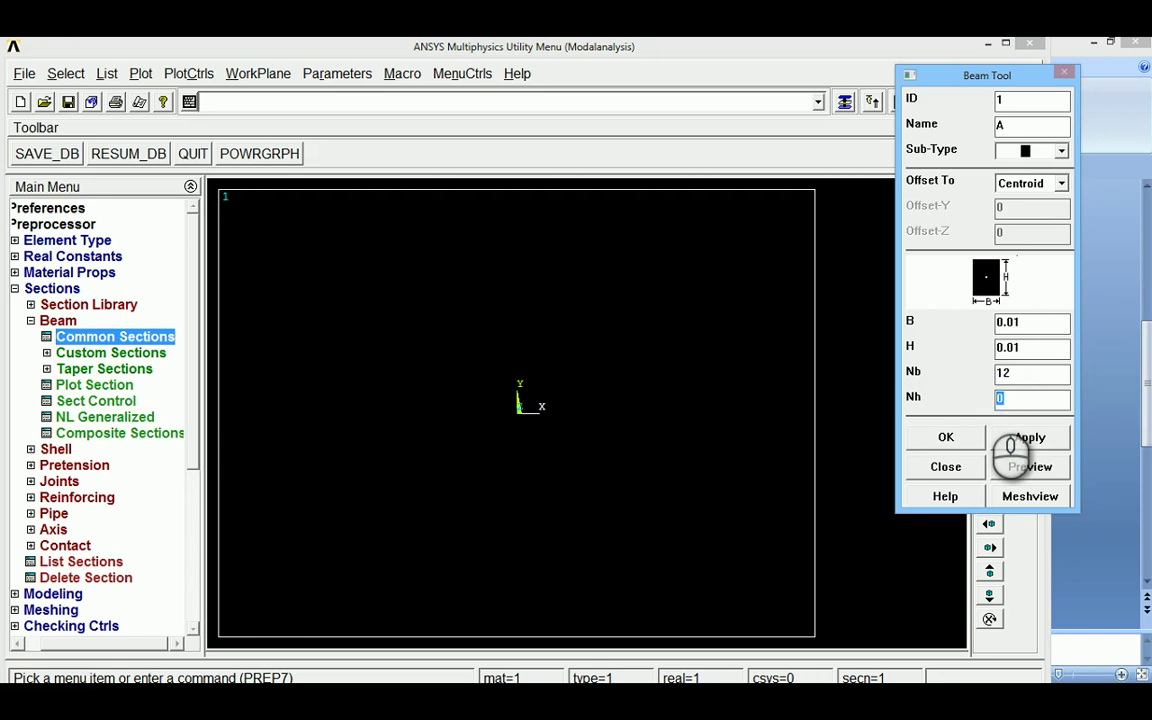
left_click(1030, 466)
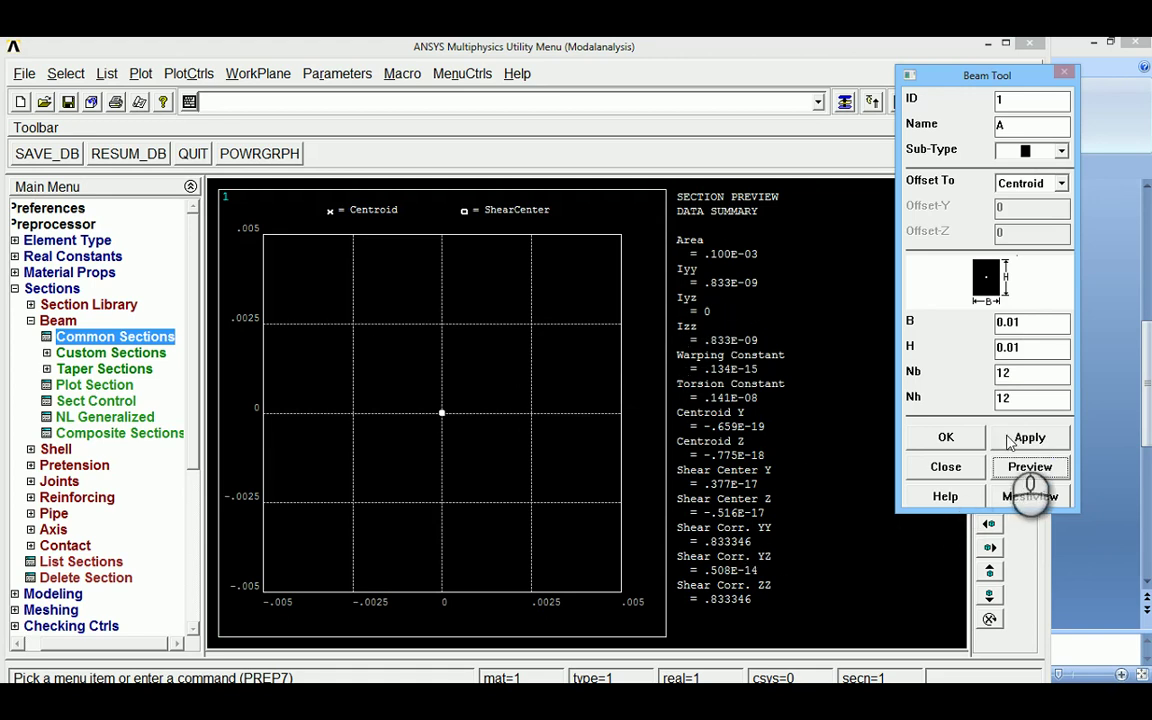
left_click(945, 440)
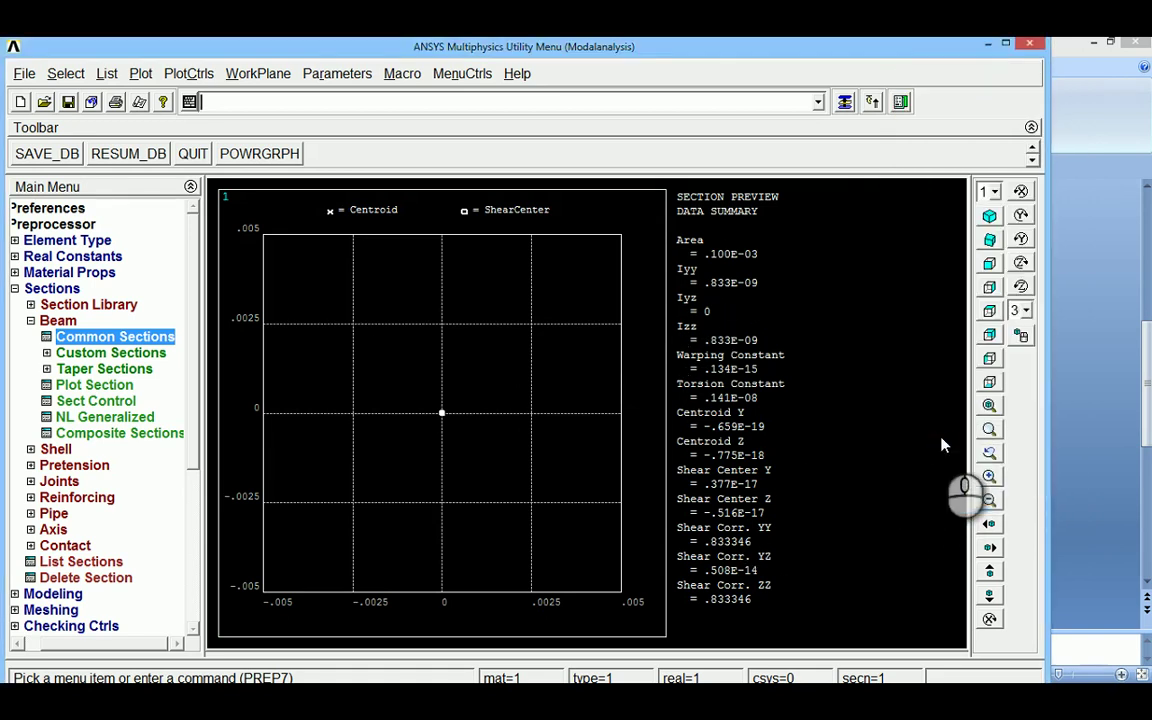
left_click(31, 320)
left_click(35, 288)
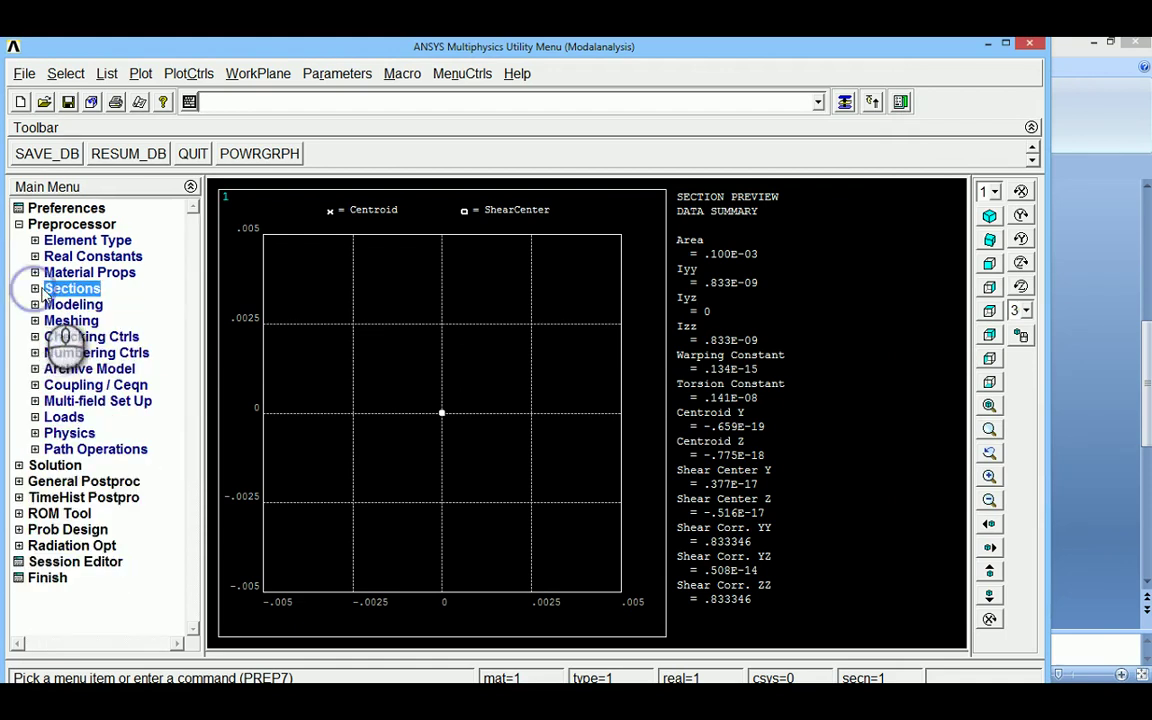
Create keypoints 1 and 2 by coordinates in the active coordinate system
left_click(36, 305)
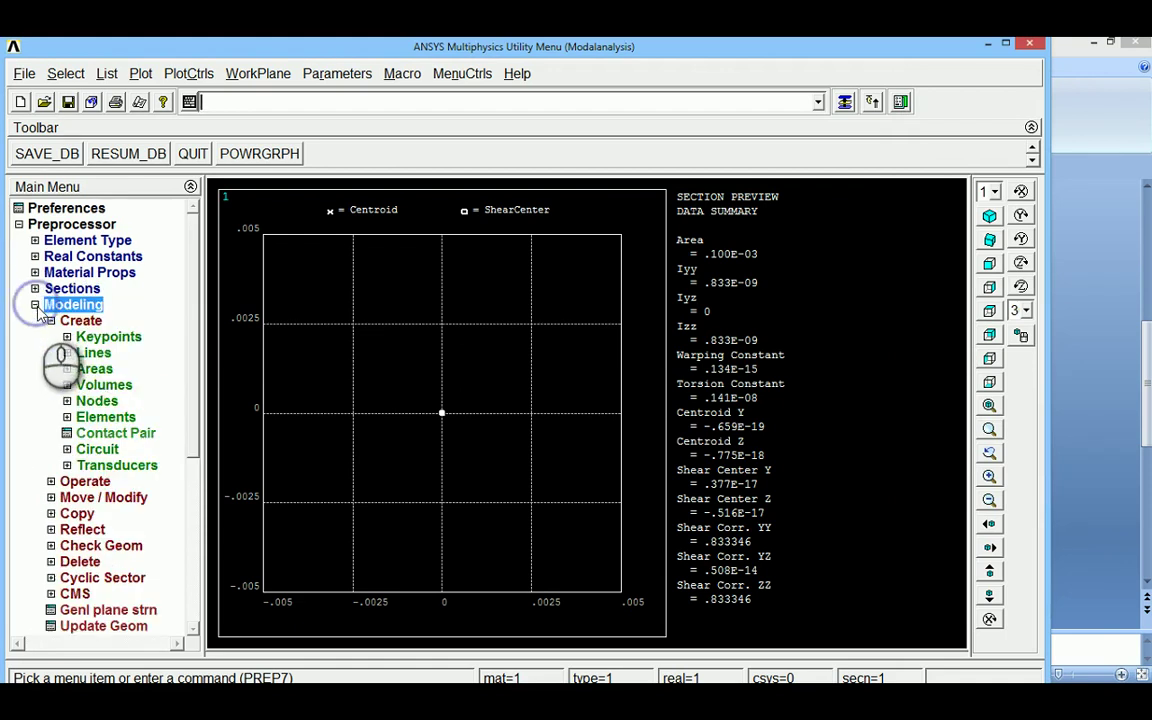
left_click(88, 338)
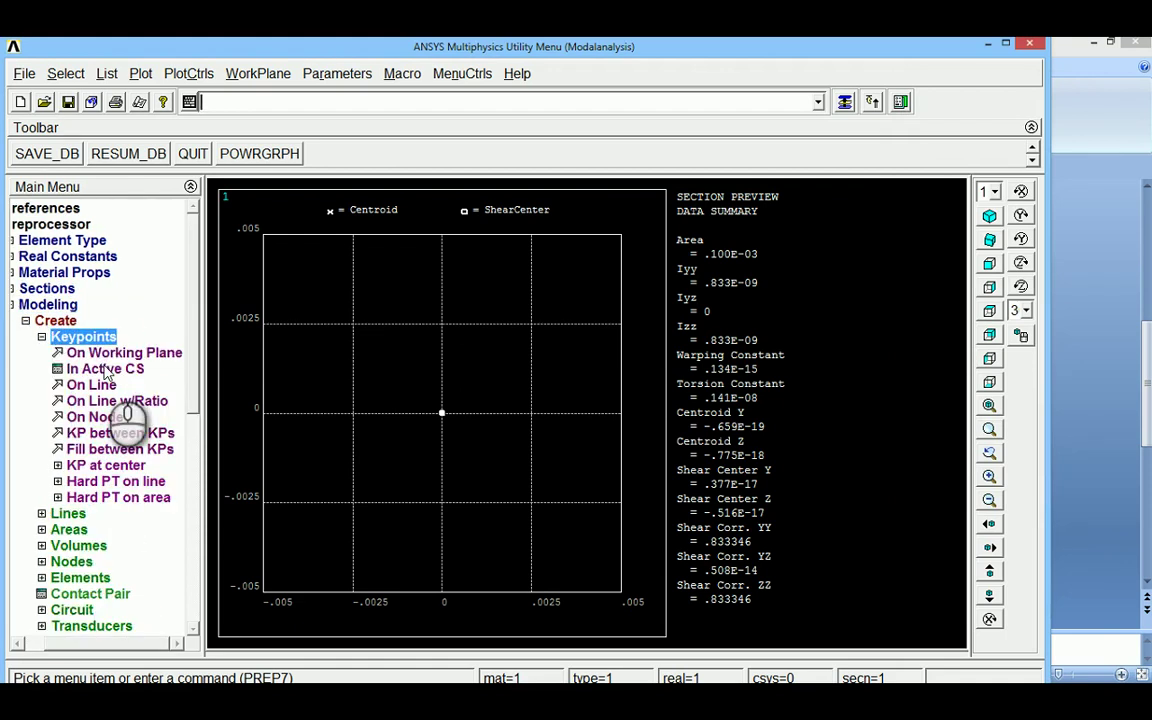
left_click(105, 369)
left_click_drag(625, 360, 601, 362)
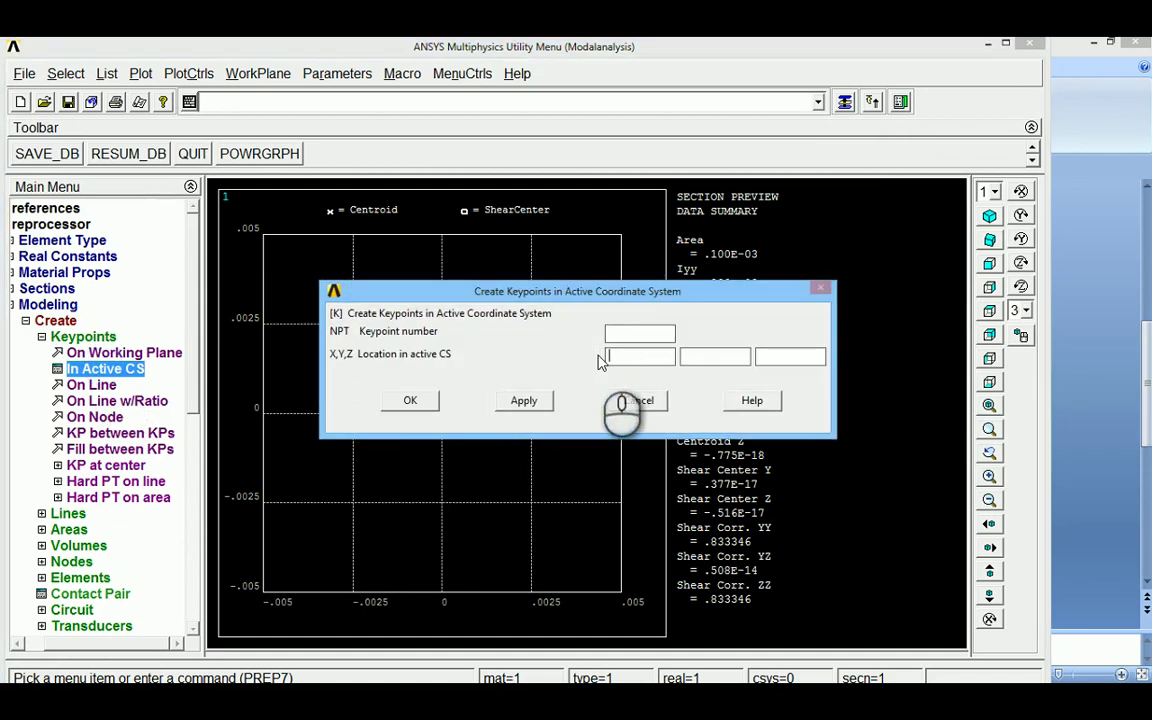
left_click(523, 401)
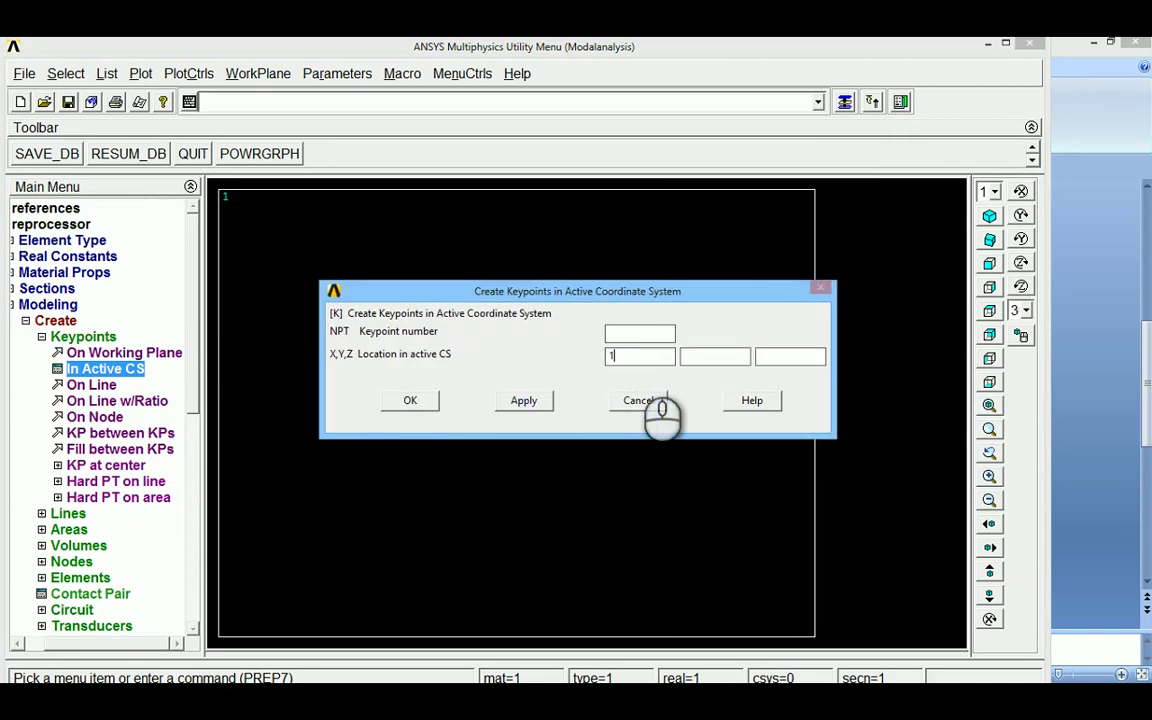
left_click(410, 401)
left_click(989, 215)
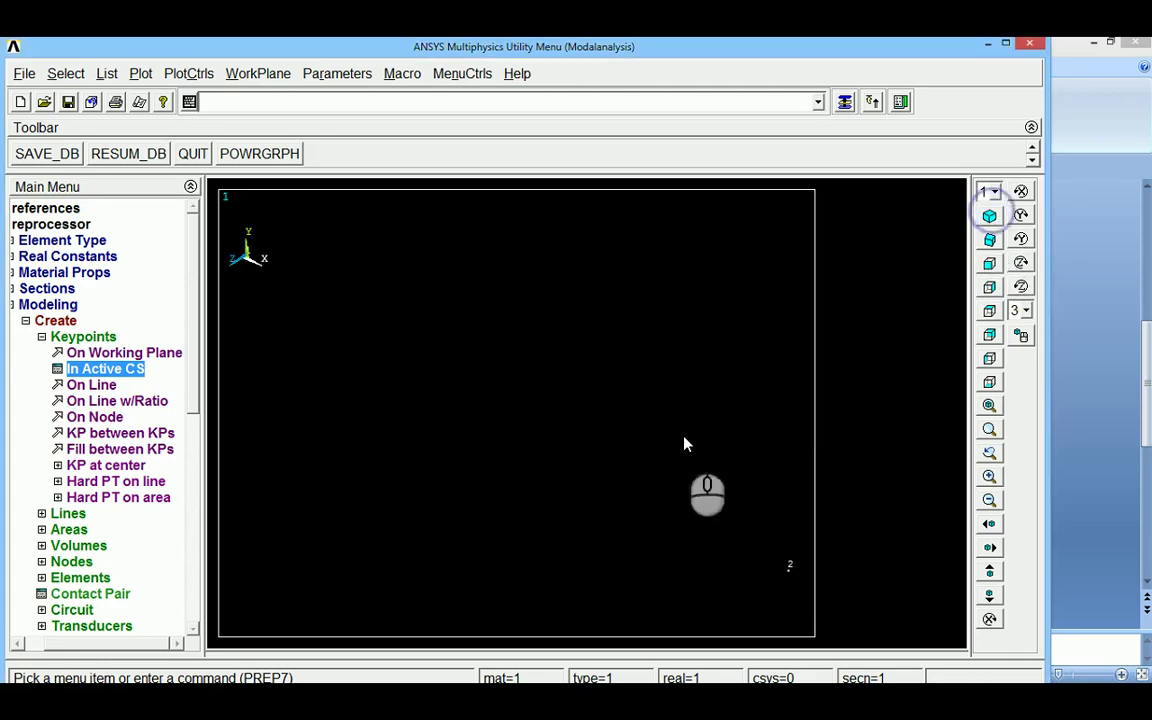
left_click(41, 336)
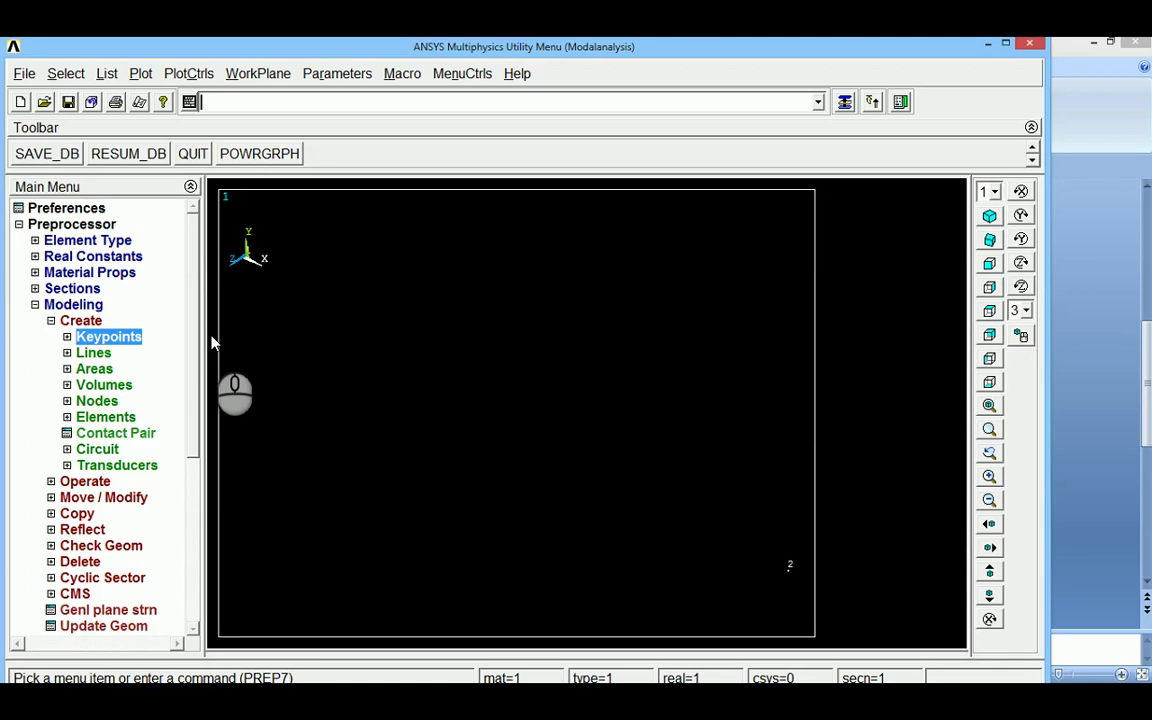
Draw a straight line from keypoint 1 to keypoint 2
left_click(88, 353)
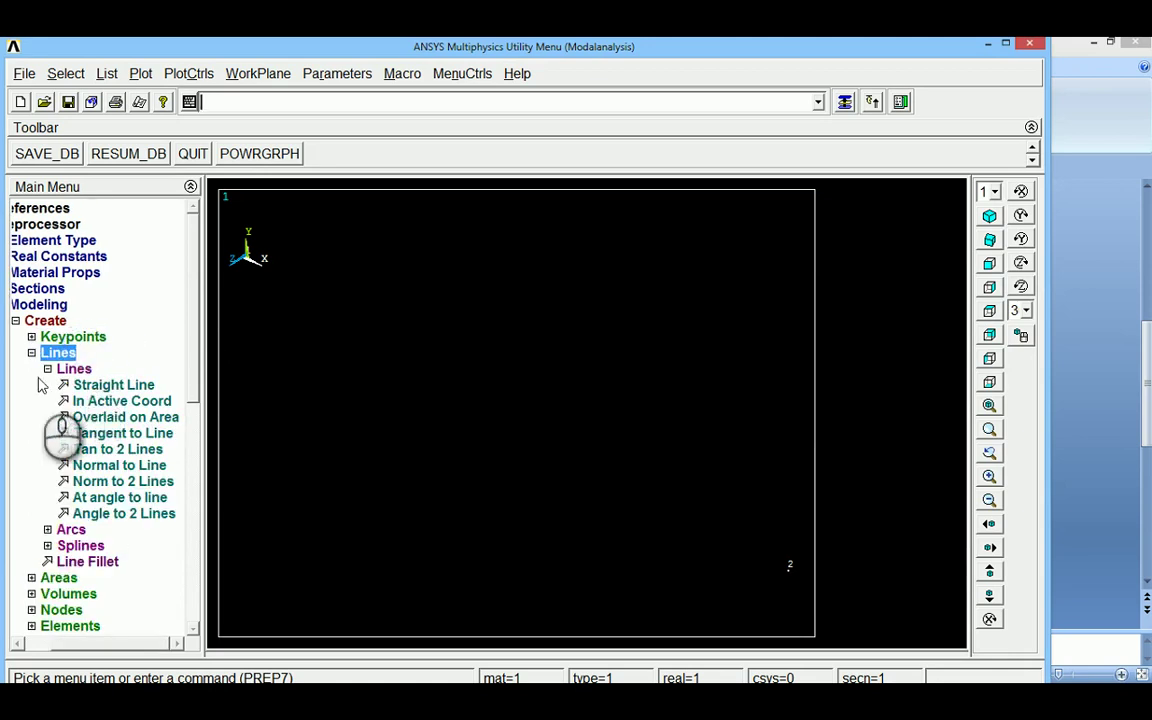
left_click(95, 384)
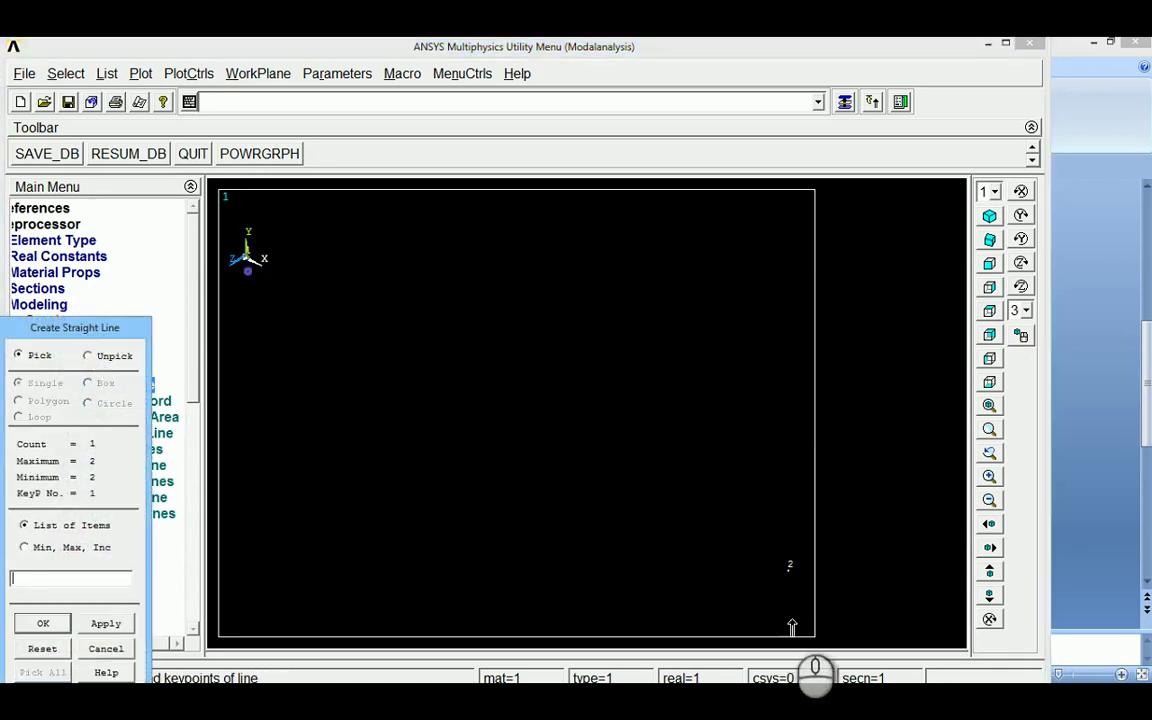
left_click(787, 567)
left_click(46, 624)
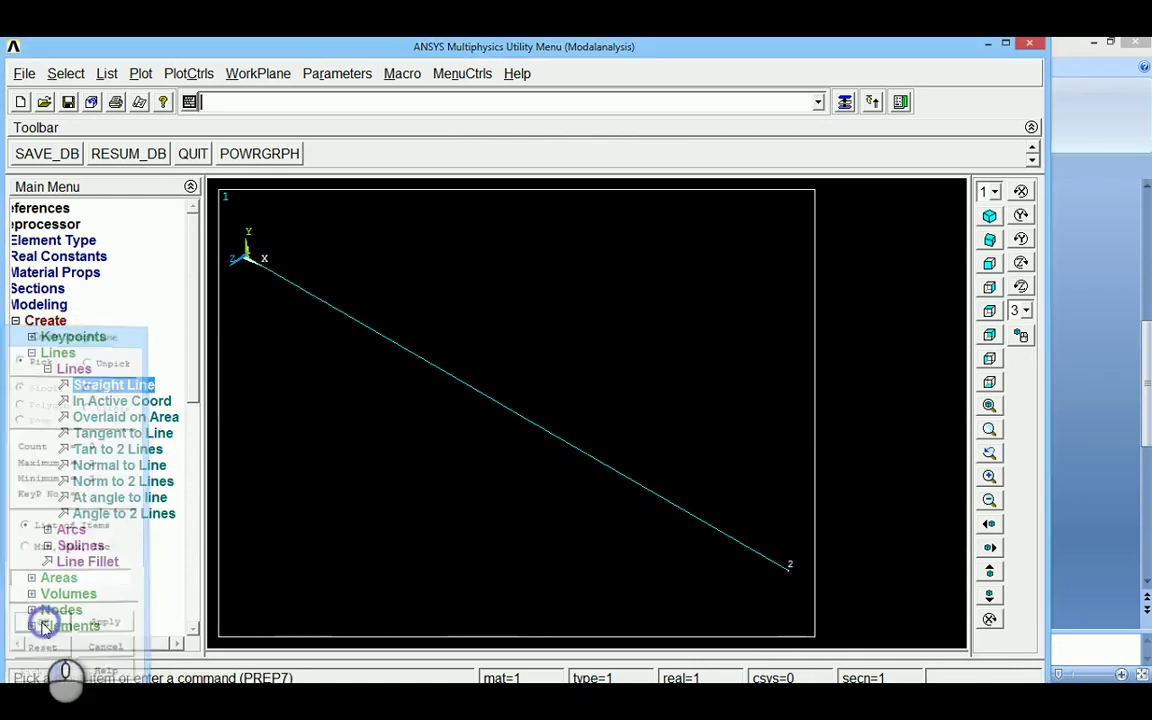
left_click(34, 353)
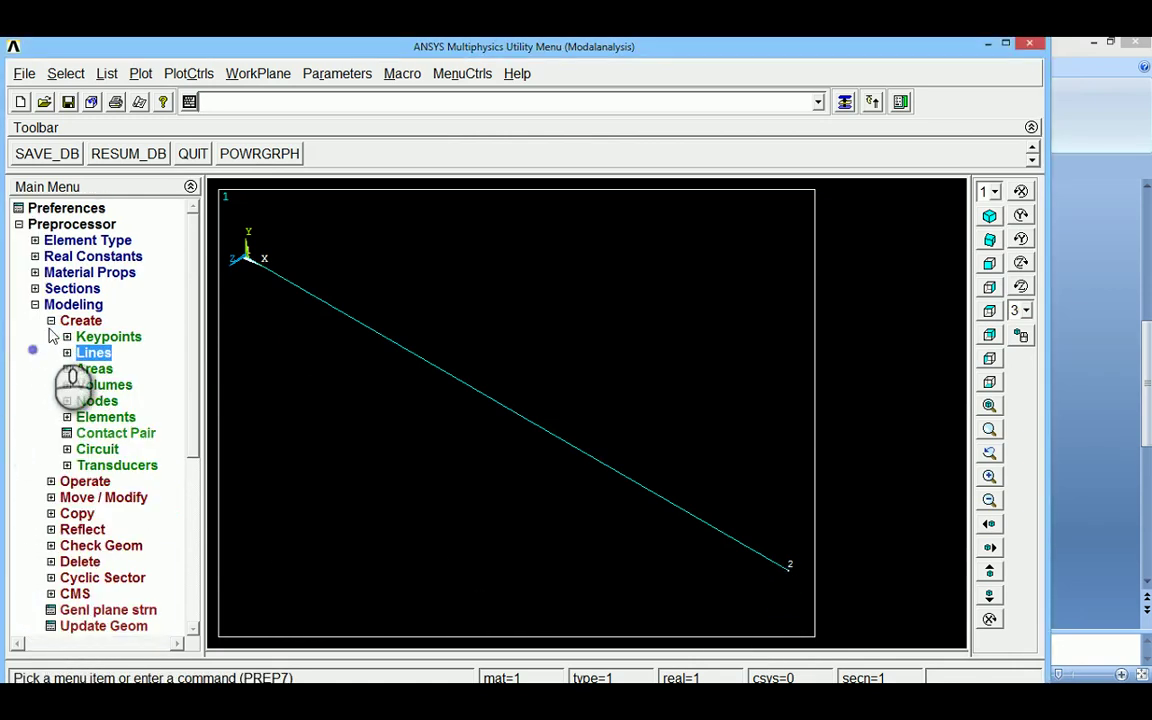
left_click(51, 321)
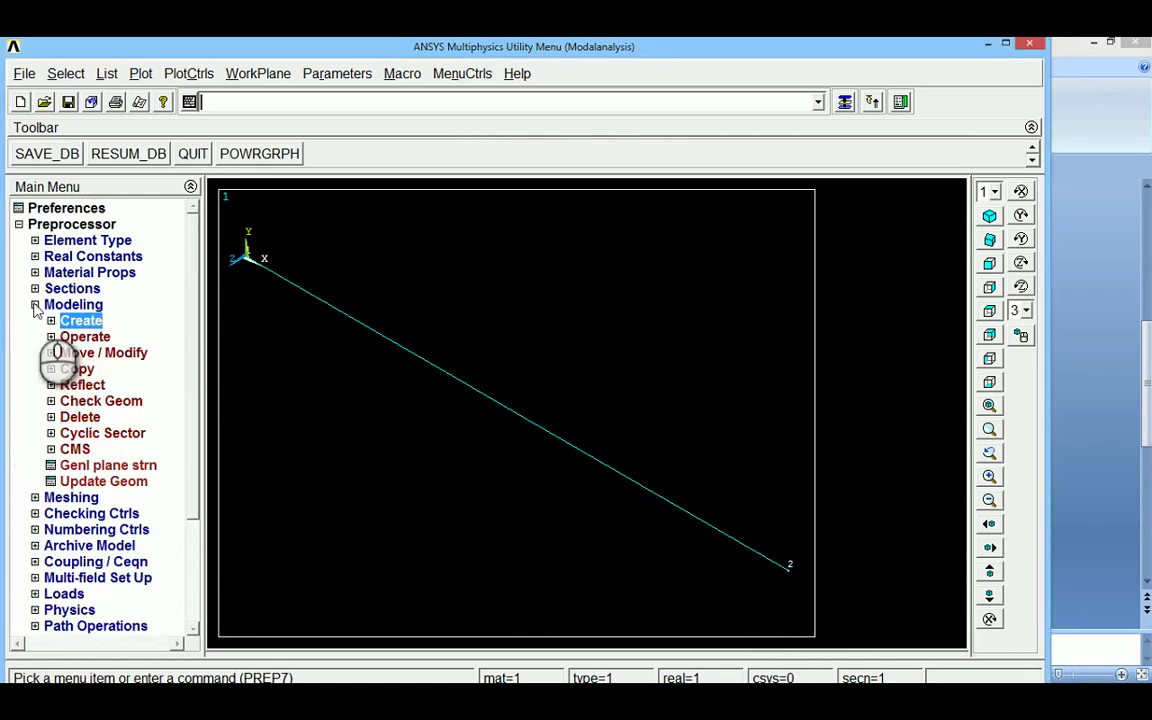
left_click(35, 305)
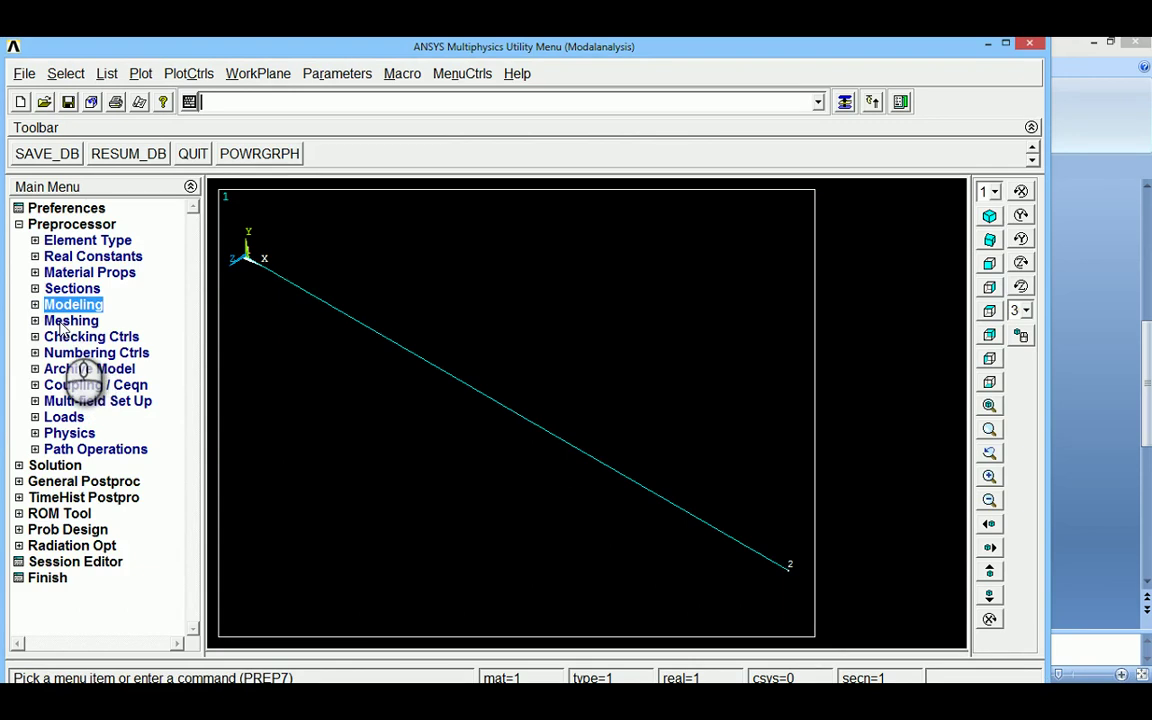
Mesh the beam line using 50 global element divisions in MeshTool
left_click(70, 321)
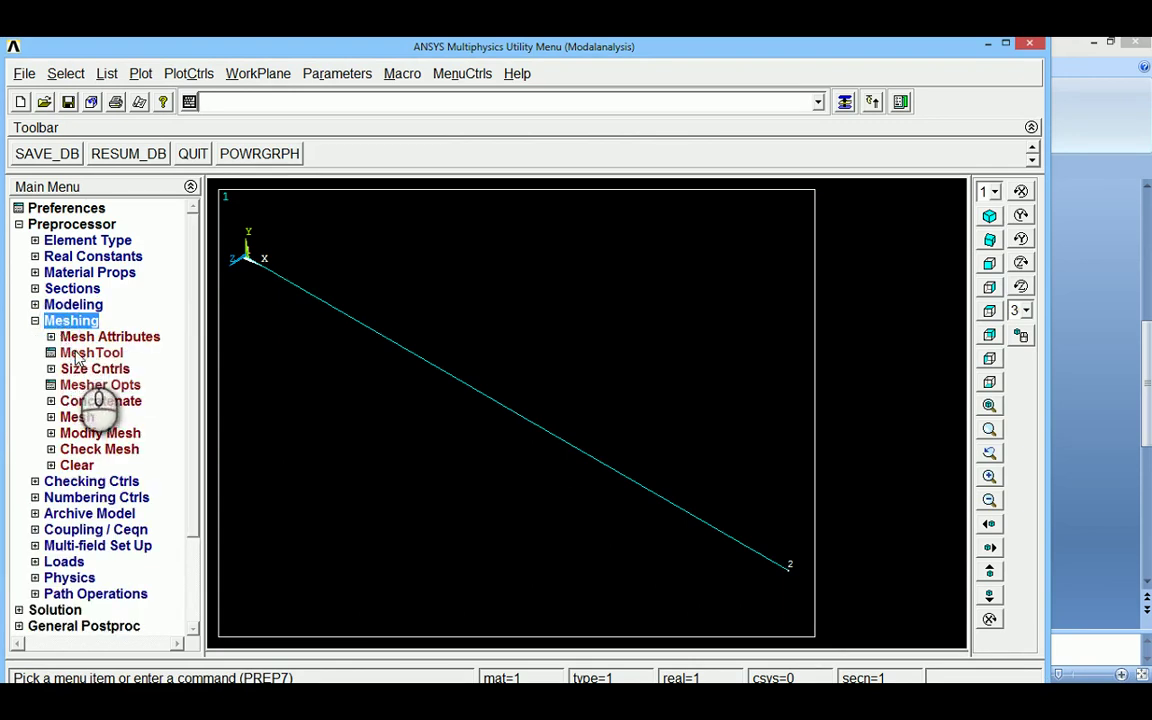
left_click(91, 353)
left_click(1016, 261)
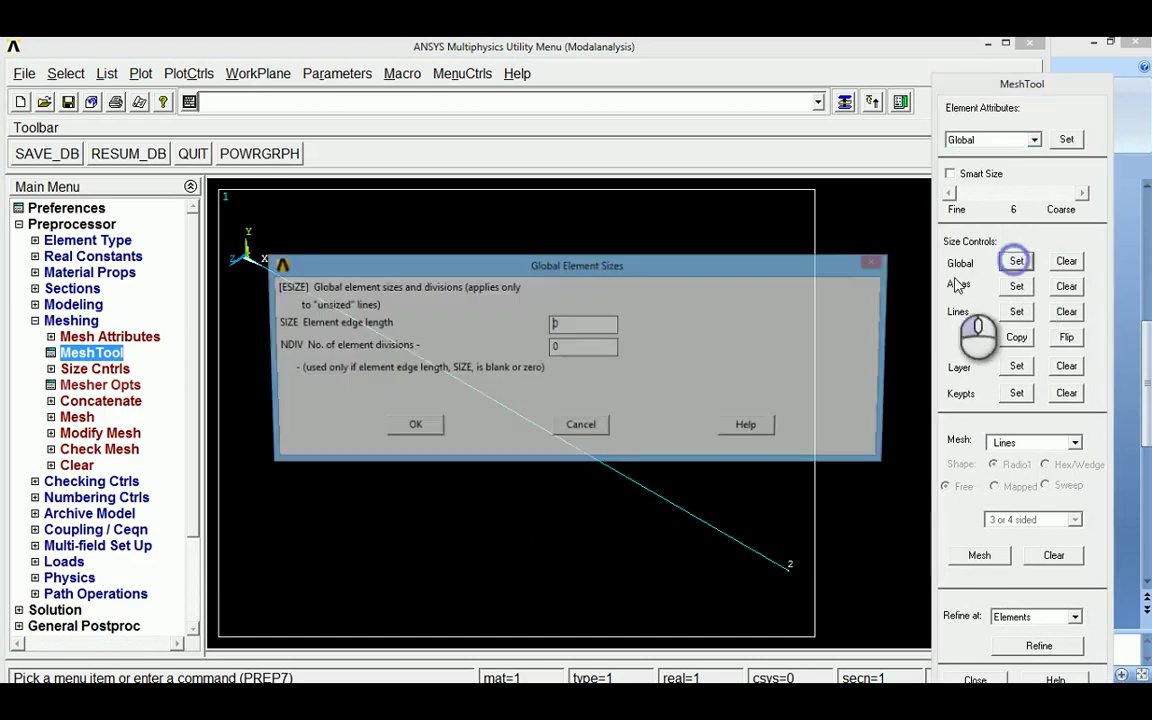
double_click(576, 347)
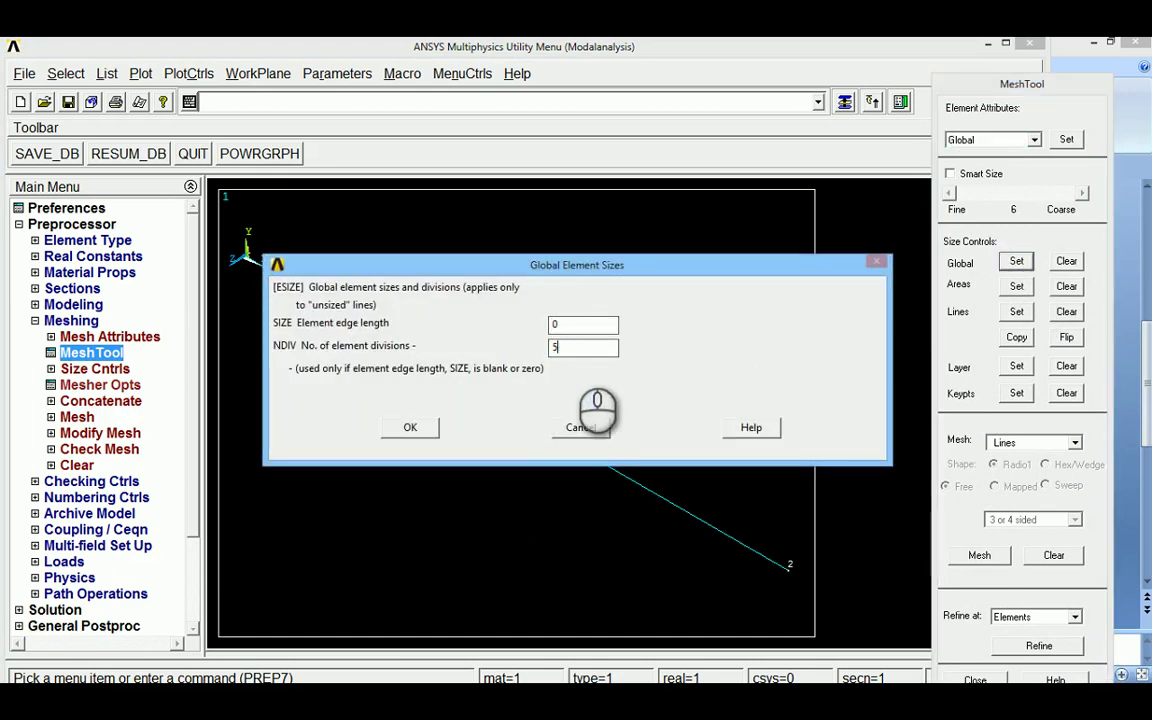
left_click(410, 428)
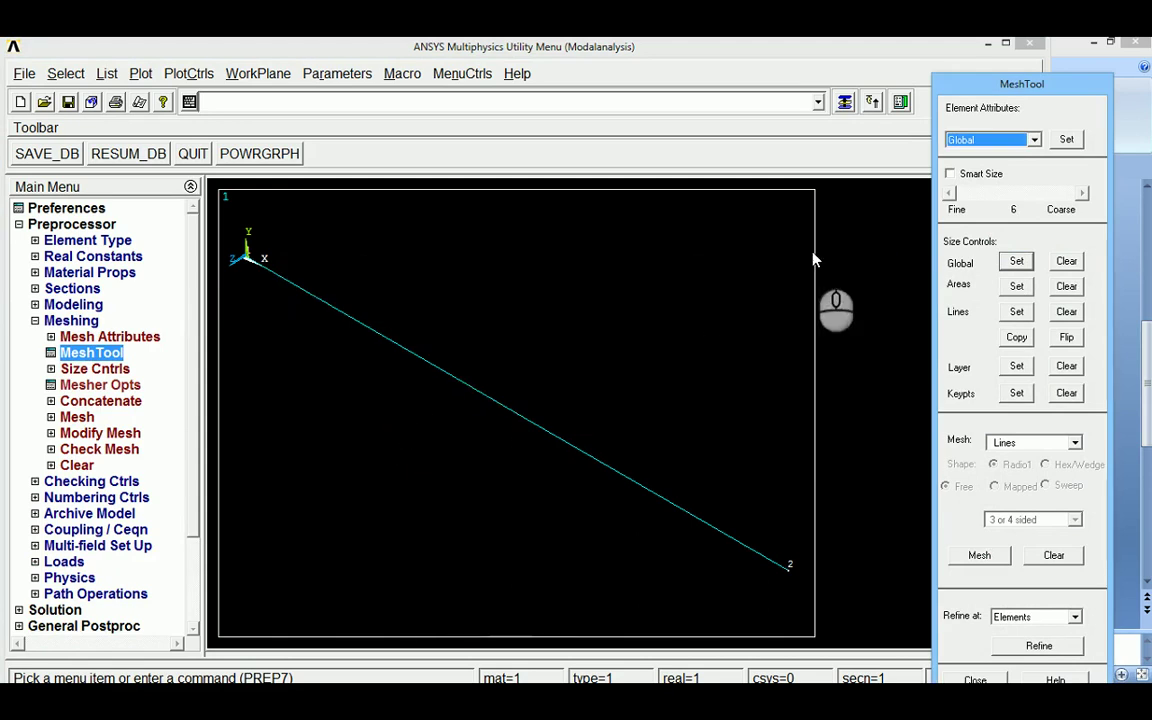
left_click(979, 555)
left_click(380, 430)
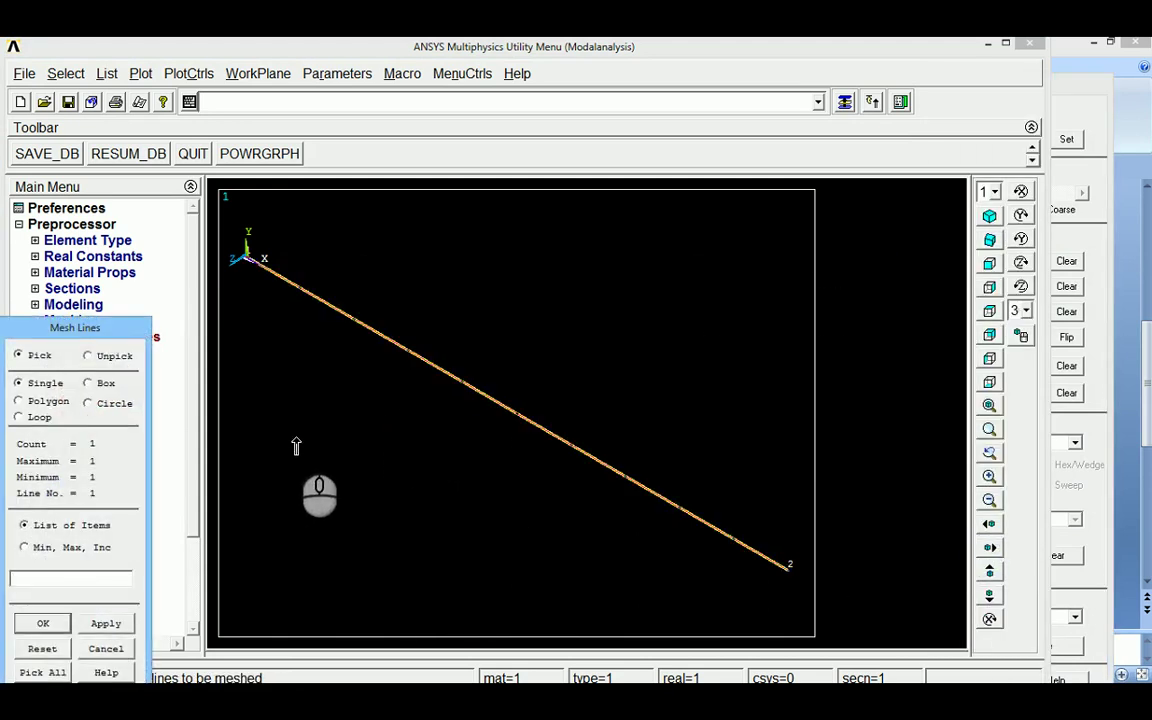
left_click(50, 623)
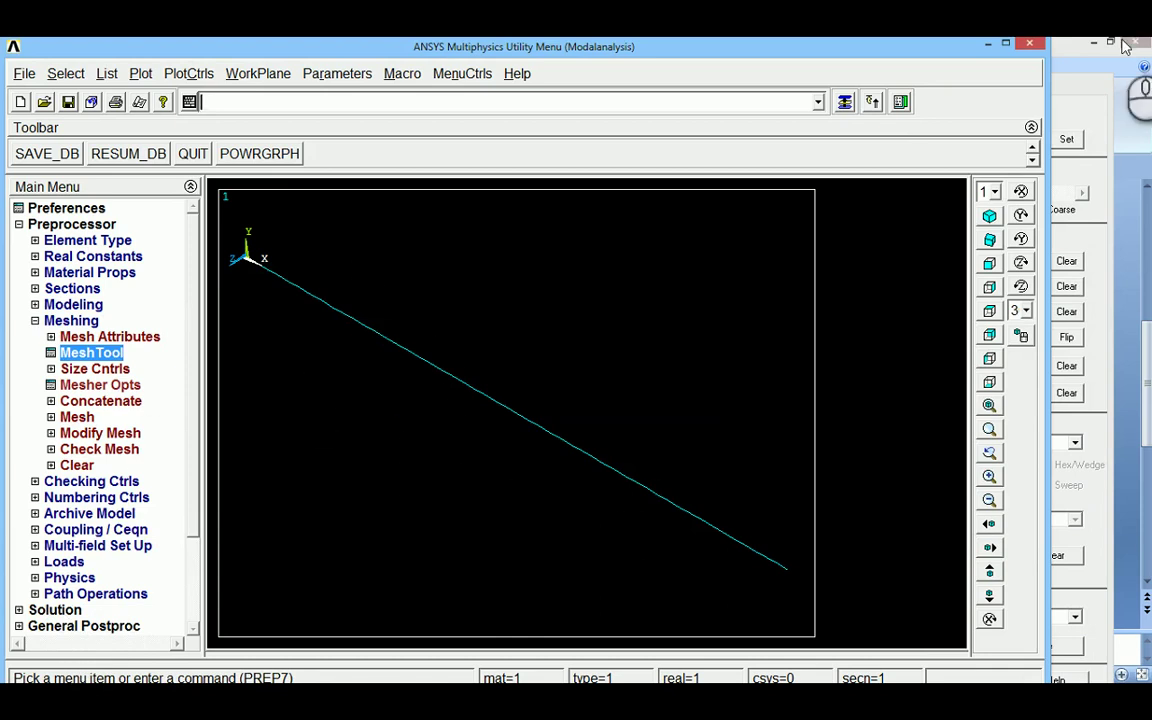
Replot the model as elements
left_click(1095, 105)
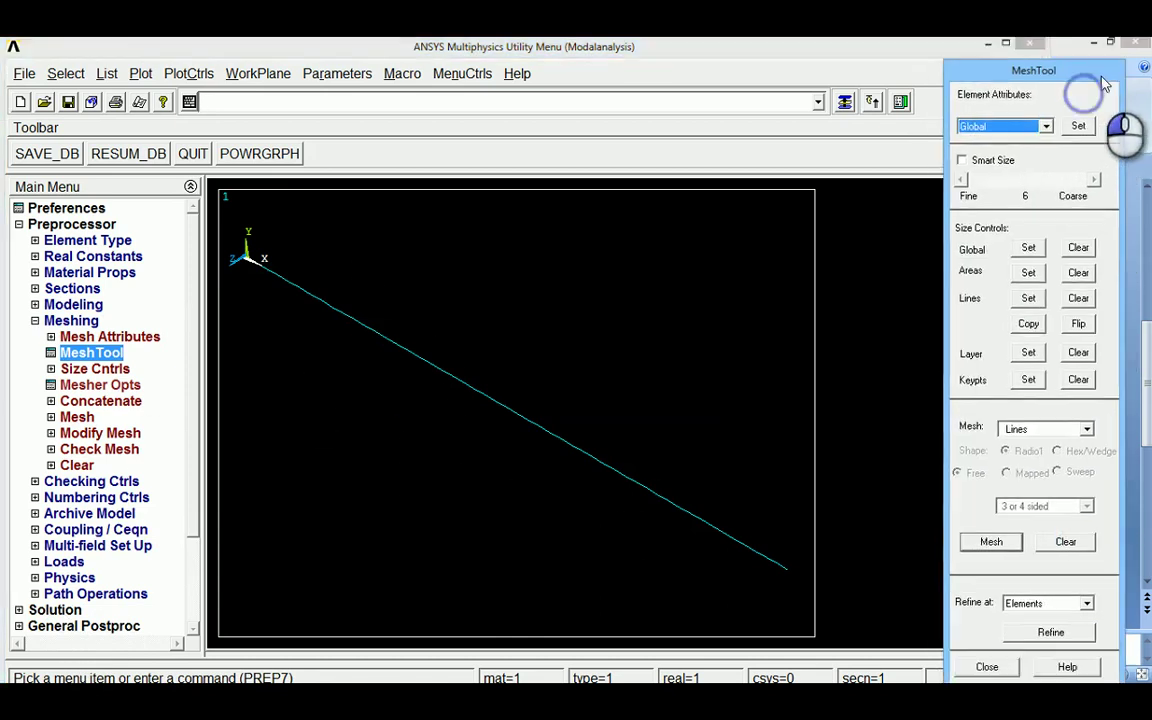
left_click(140, 73)
left_click(152, 250)
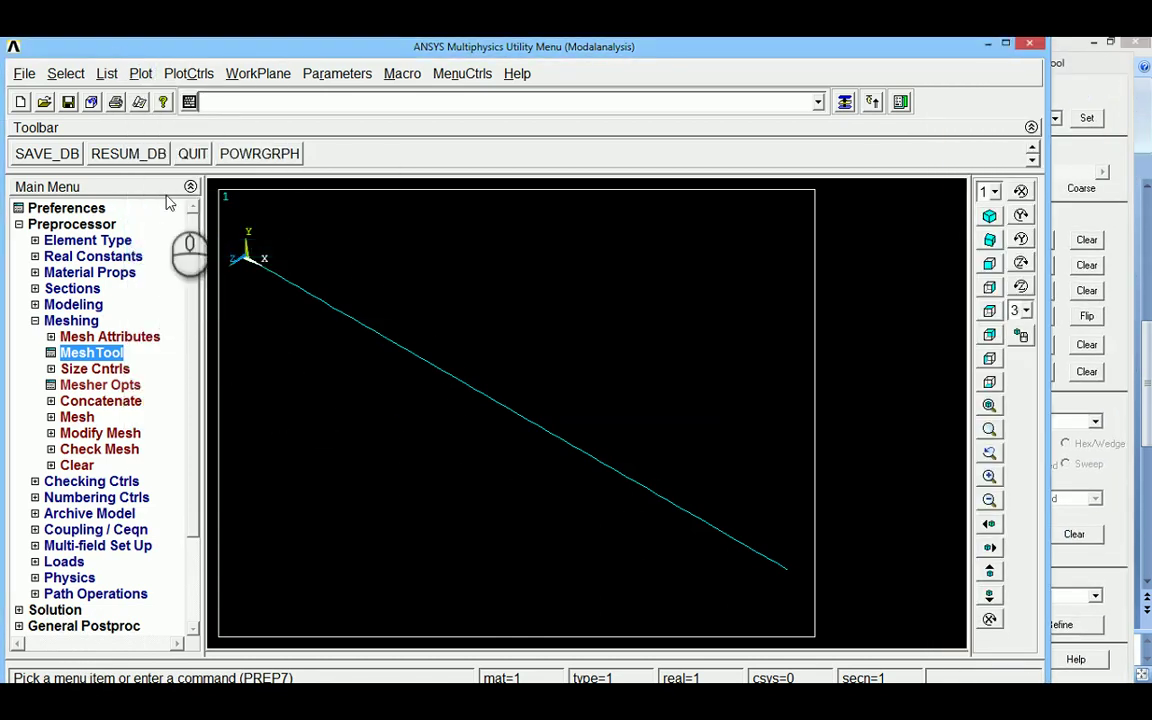
left_click(189, 73)
Turn on ESHAPE, zoom into the beam's free end, then fit the view
mouse_move(213, 182)
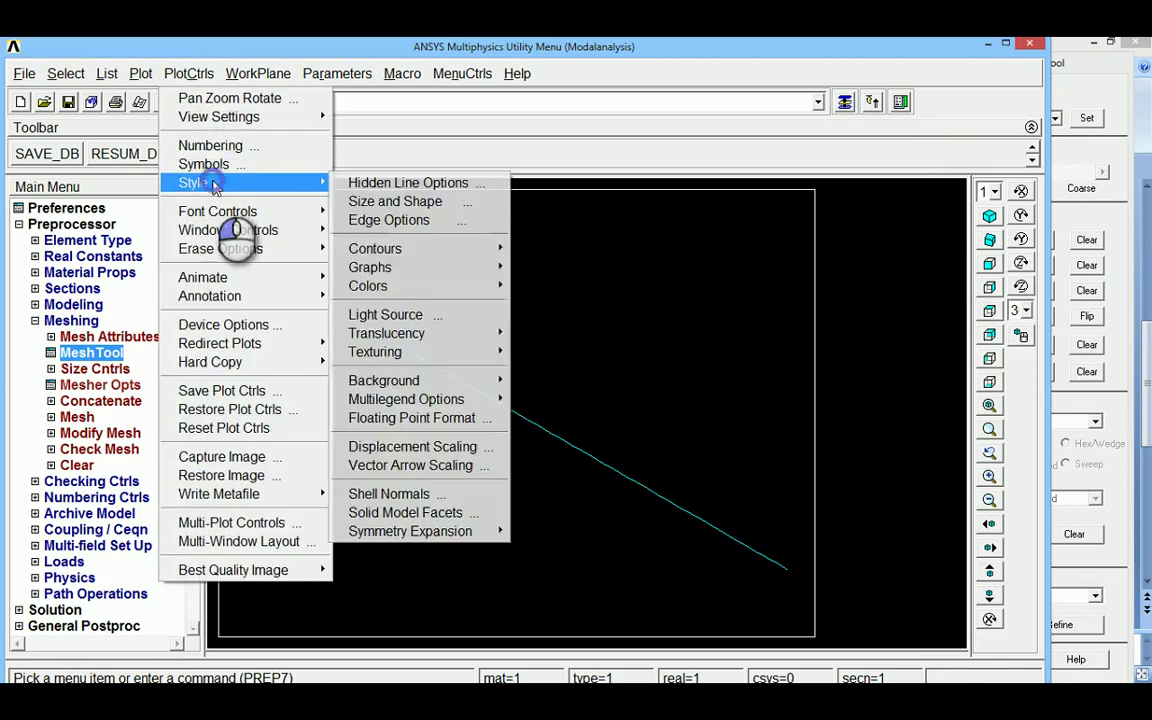
left_click(400, 198)
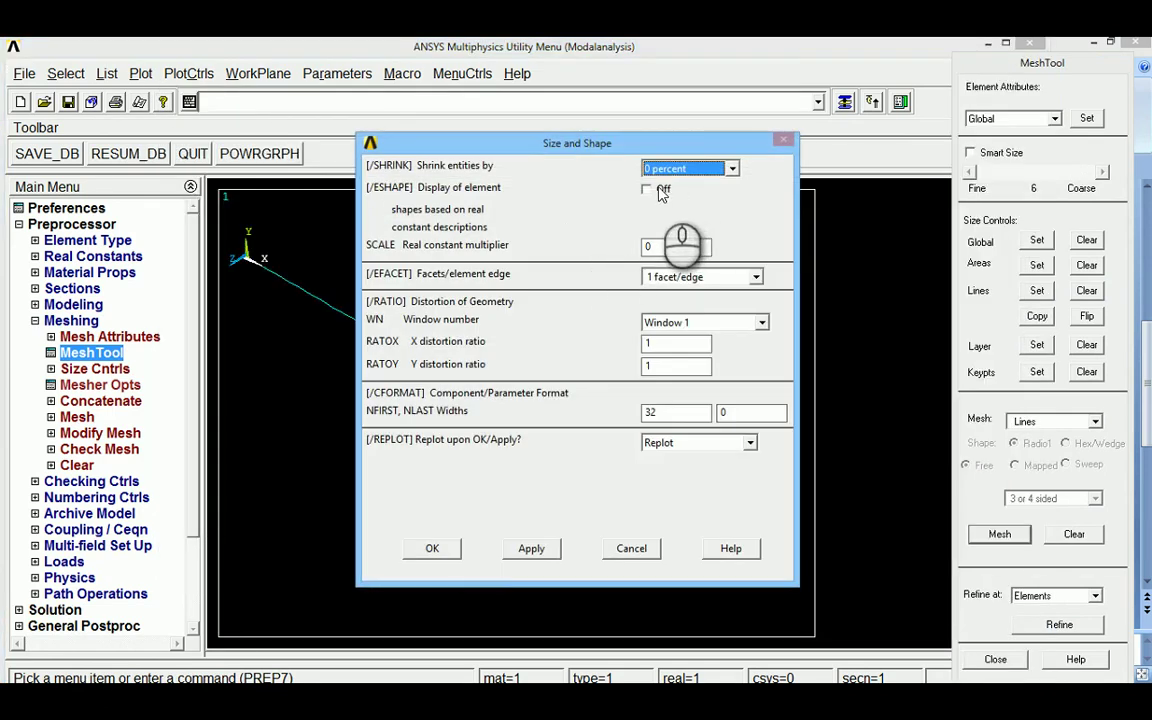
left_click(646, 188)
left_click(440, 548)
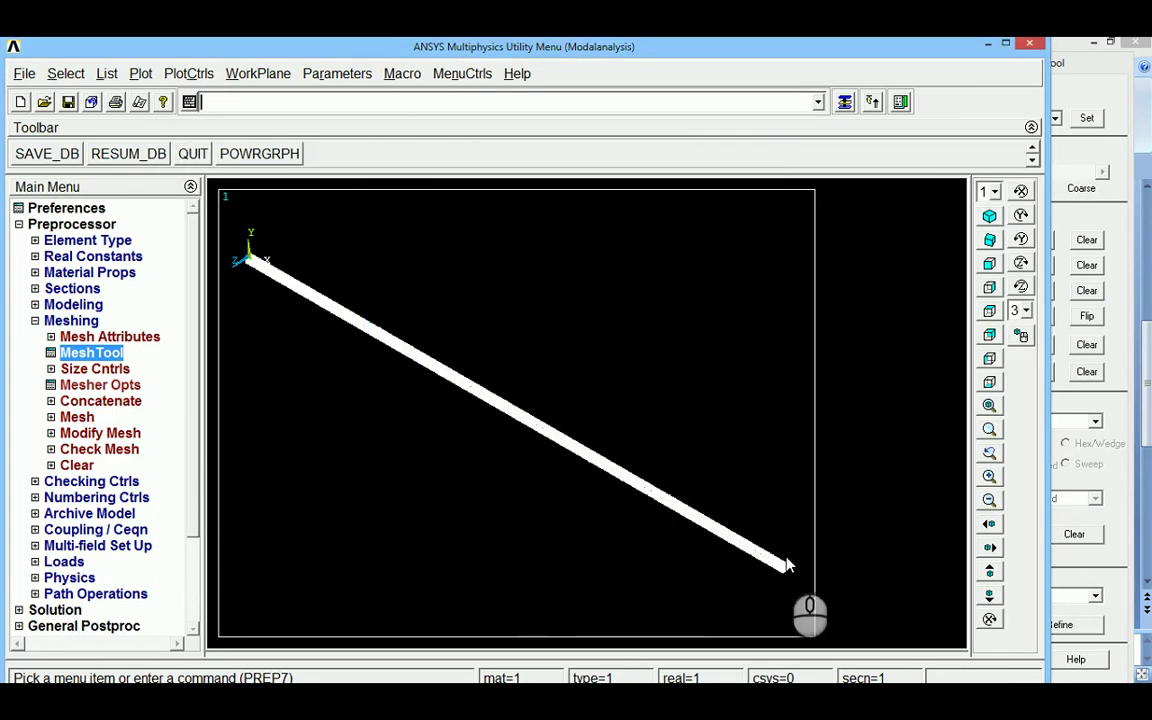
left_click(768, 555)
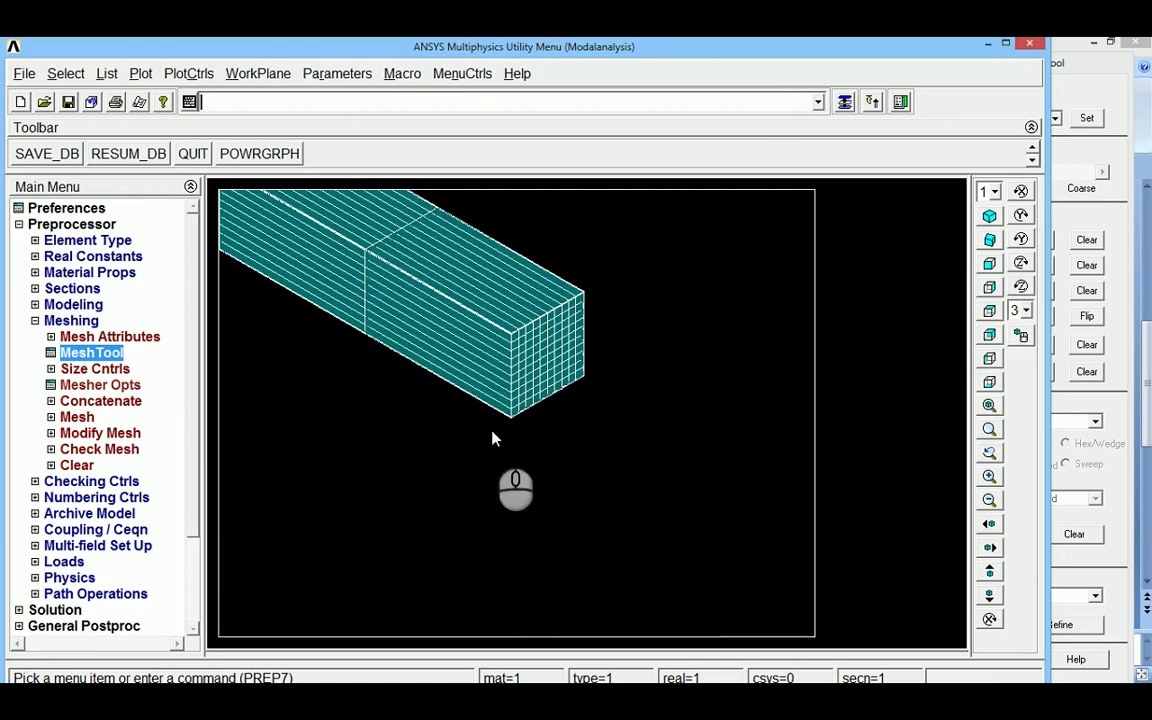
left_click(990, 406)
mouse_move(486, 285)
left_mouse_down()
mouse_move(537, 437)
mouse_move(610, 446)
left_mouse_up()
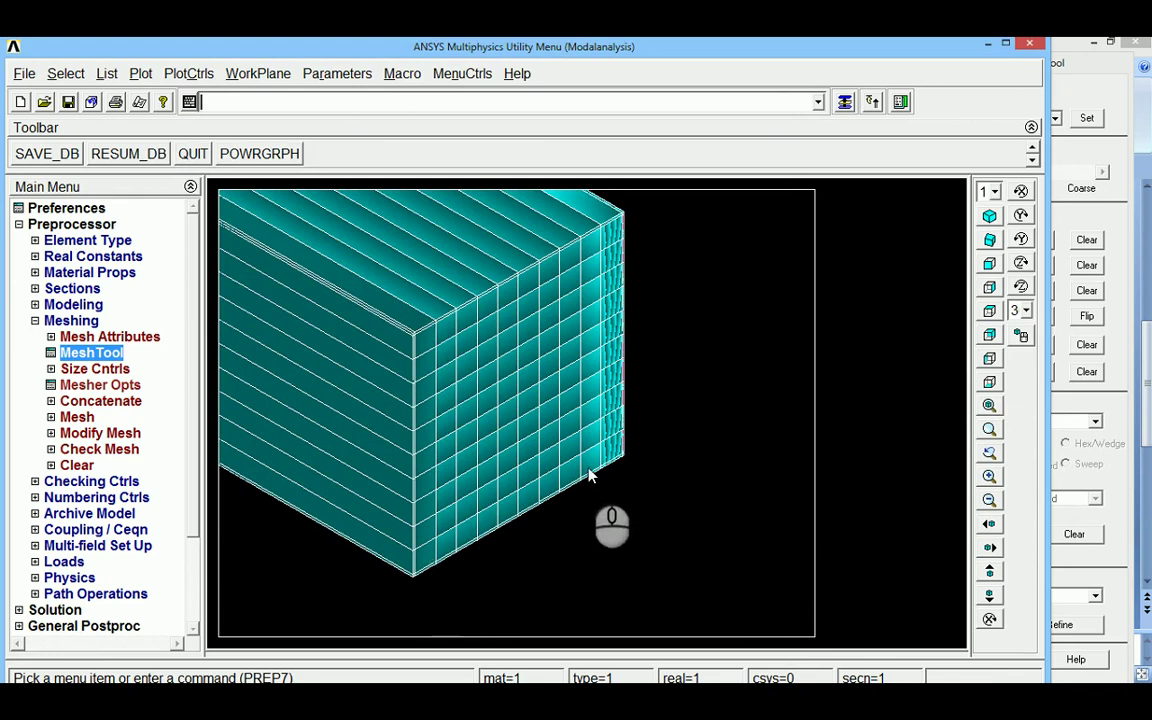
left_click(990, 428)
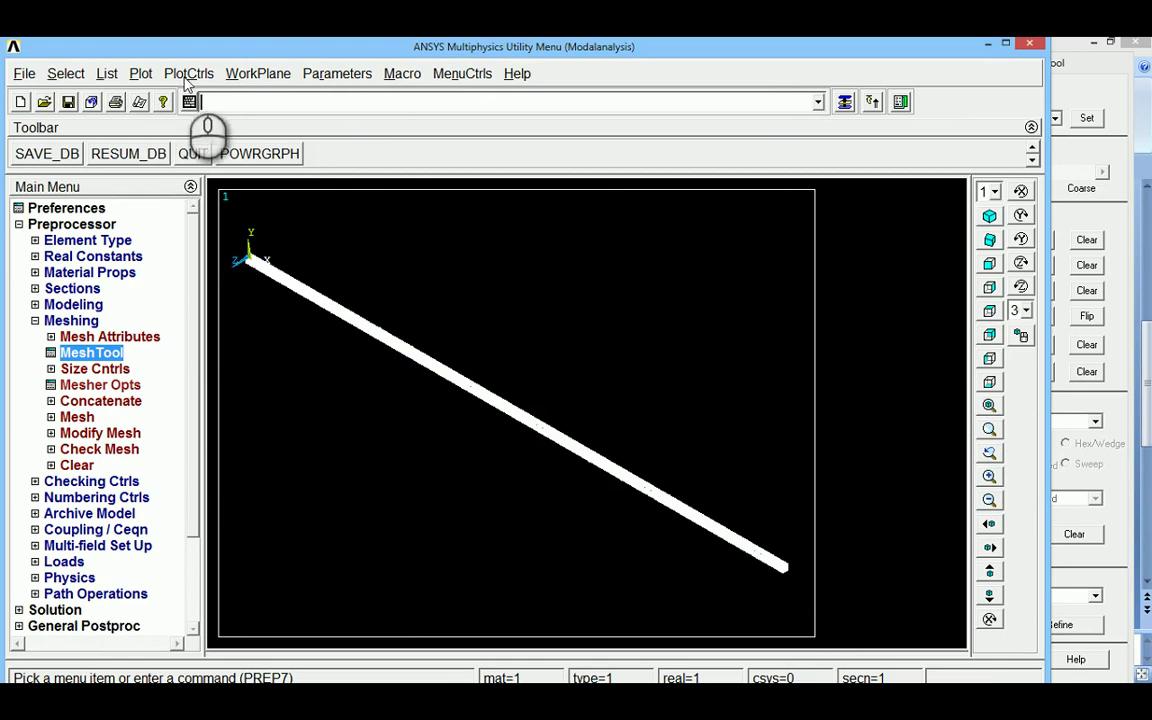
Turn ESHAPE off to show the beam as a line and zoom out
left_click(188, 74)
mouse_move(193, 182)
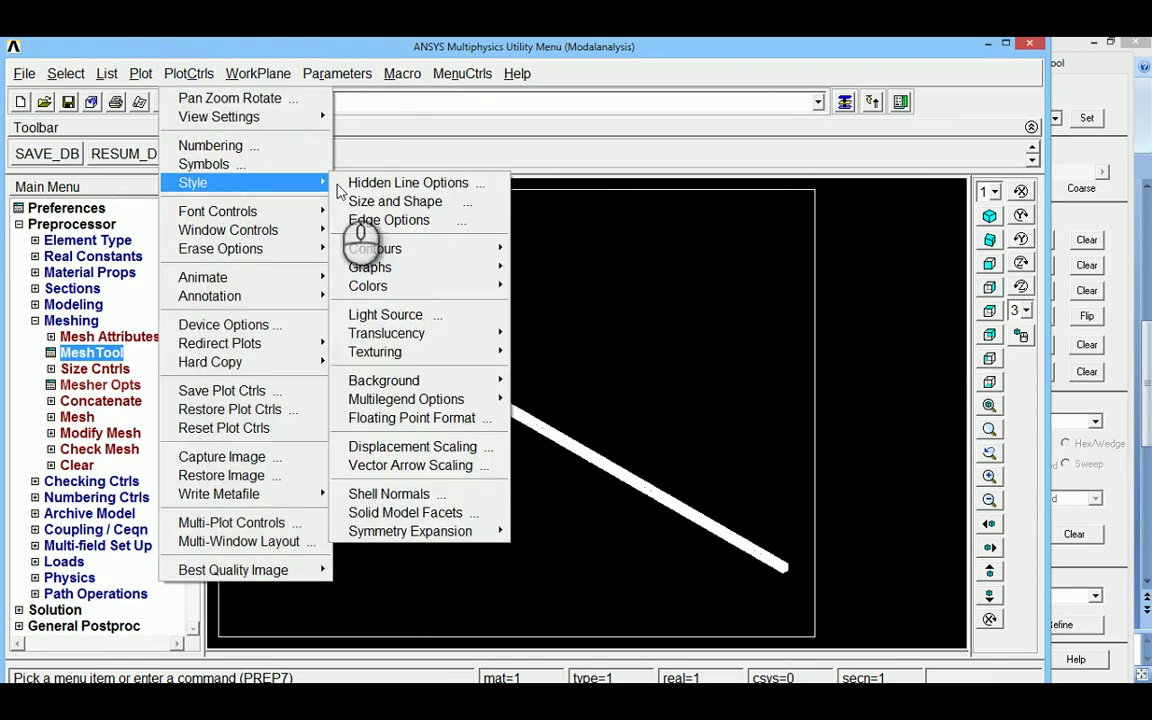
left_click(405, 203)
left_click(646, 189)
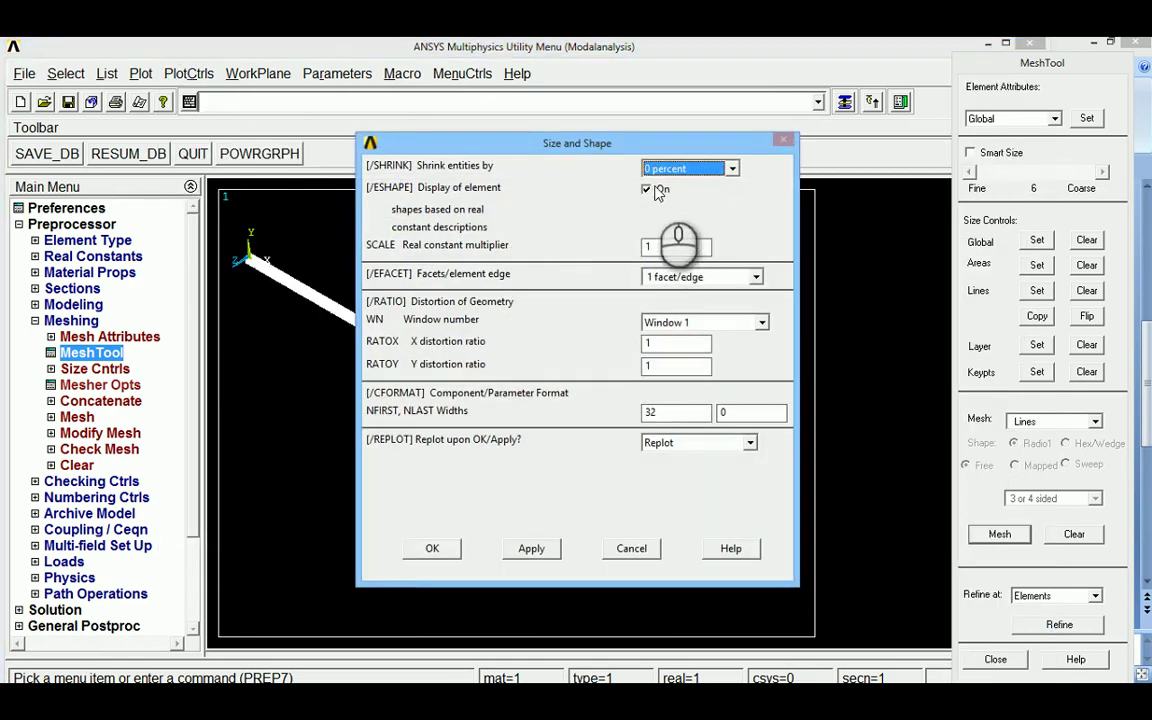
left_click(432, 548)
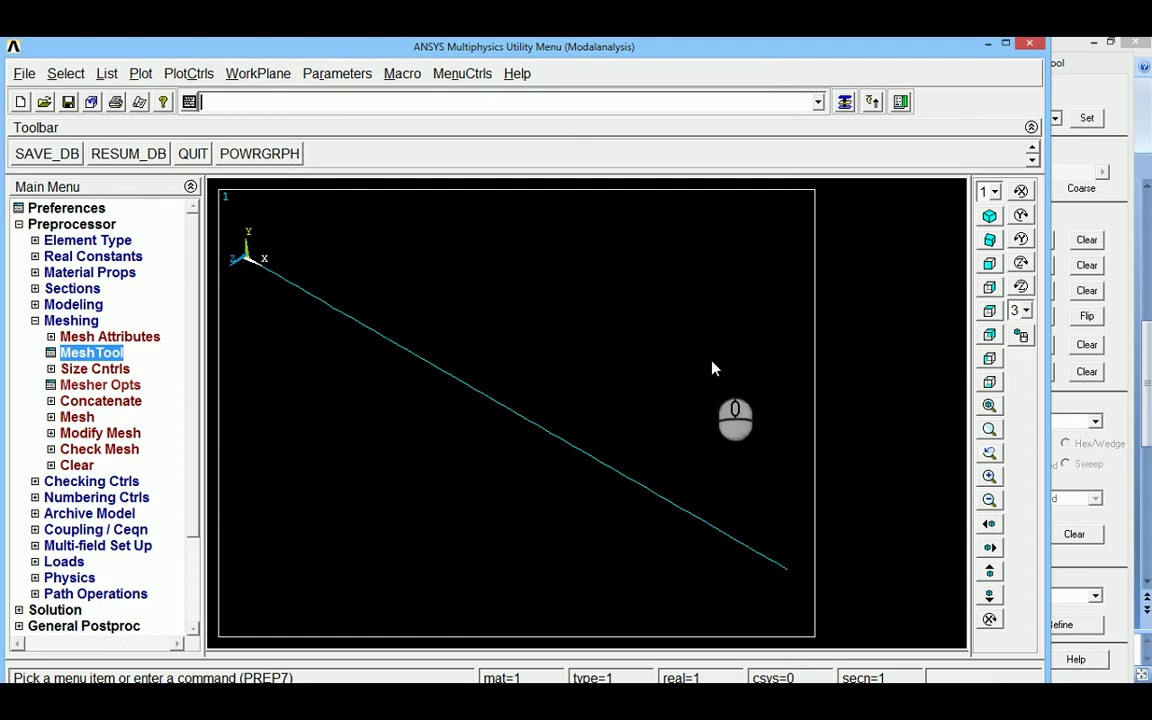
left_click(989, 500)
Constrain All DOF at keypoint 1 at the beam's left end
left_click(35, 320)
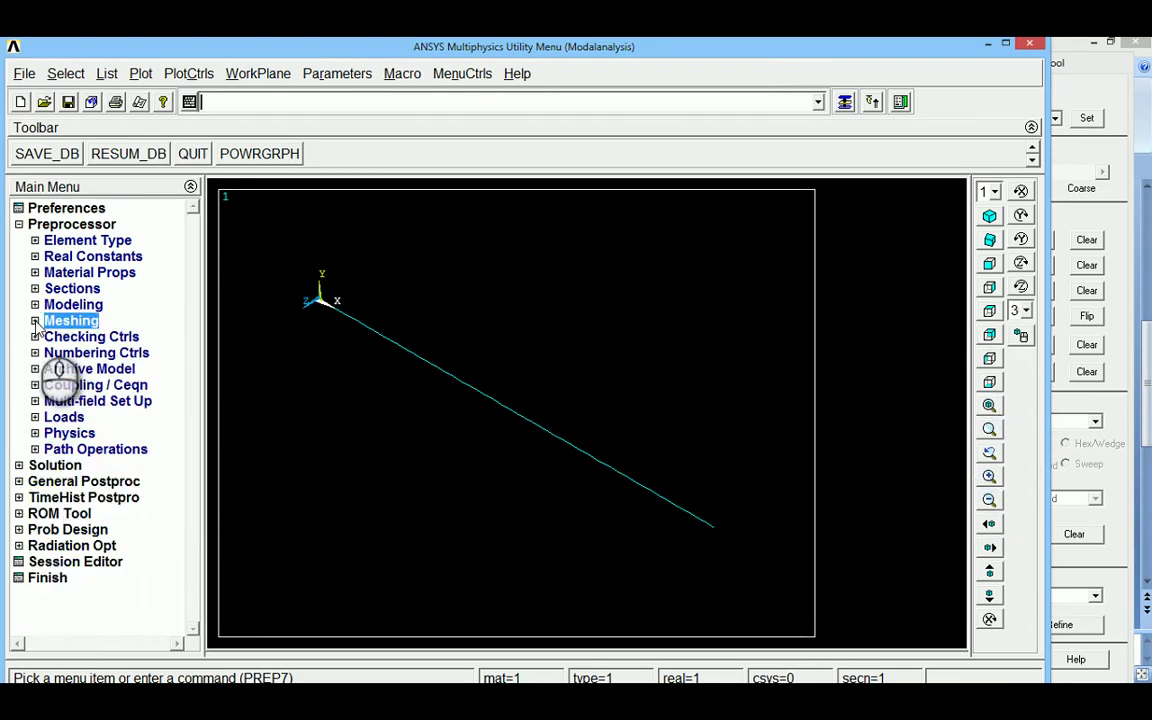
left_click(35, 417)
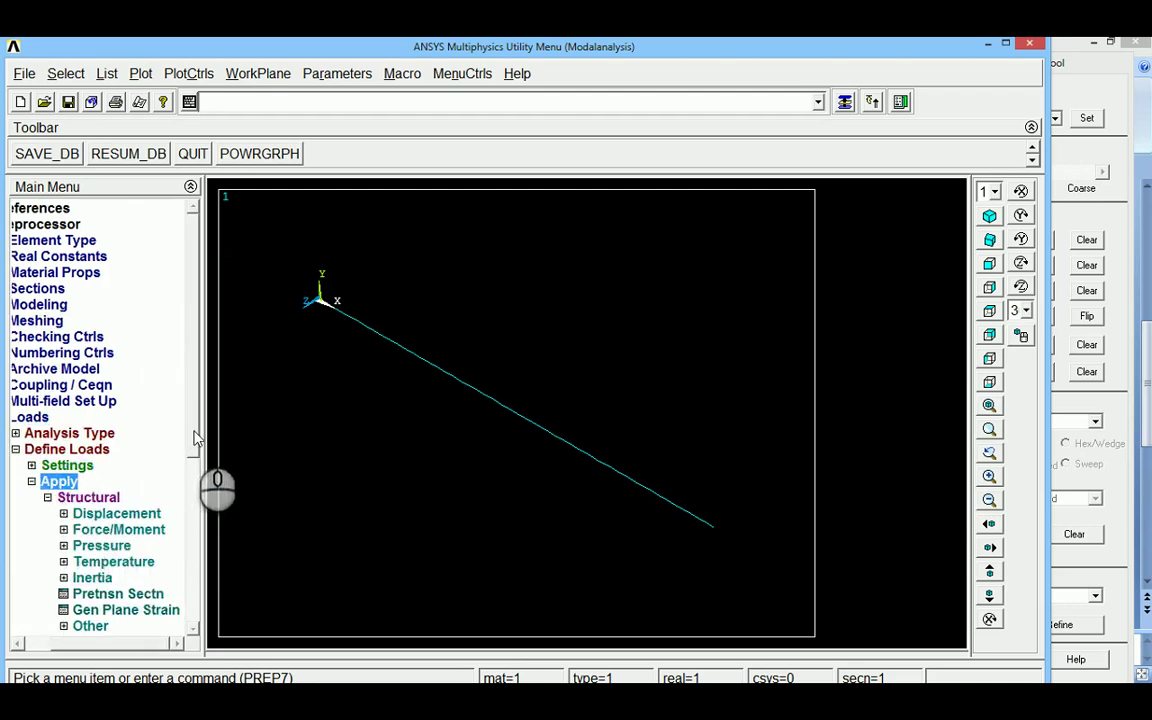
left_click_drag(193, 430, 199, 522)
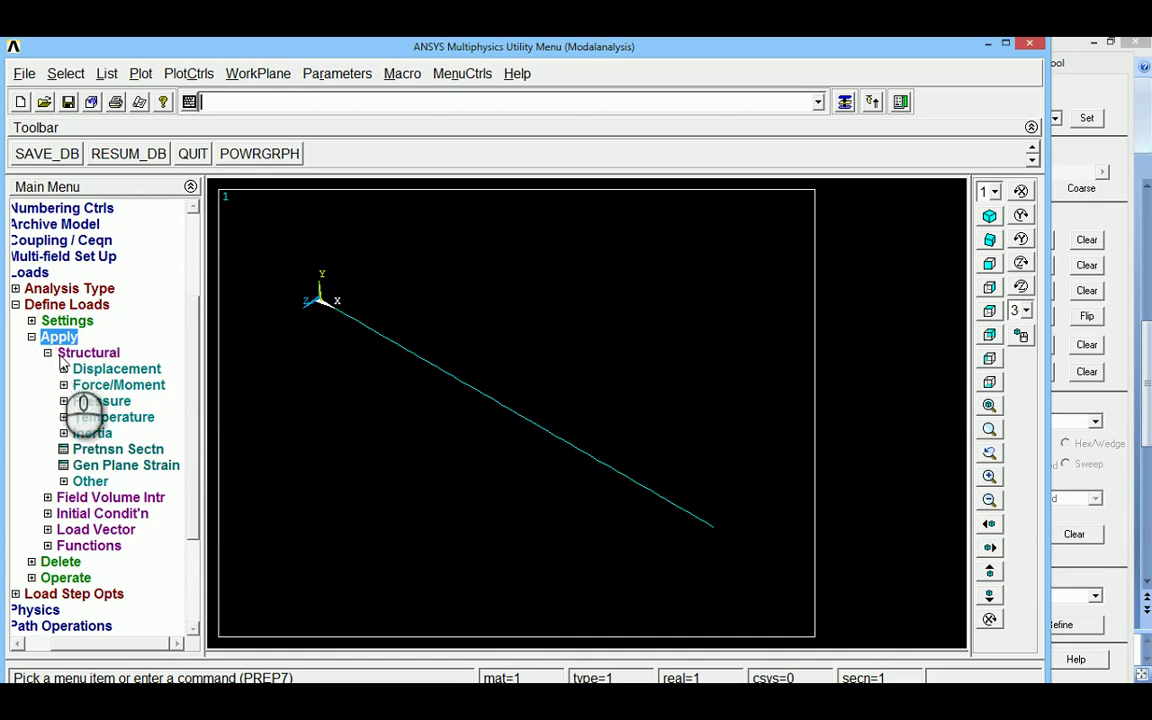
left_click(80, 370)
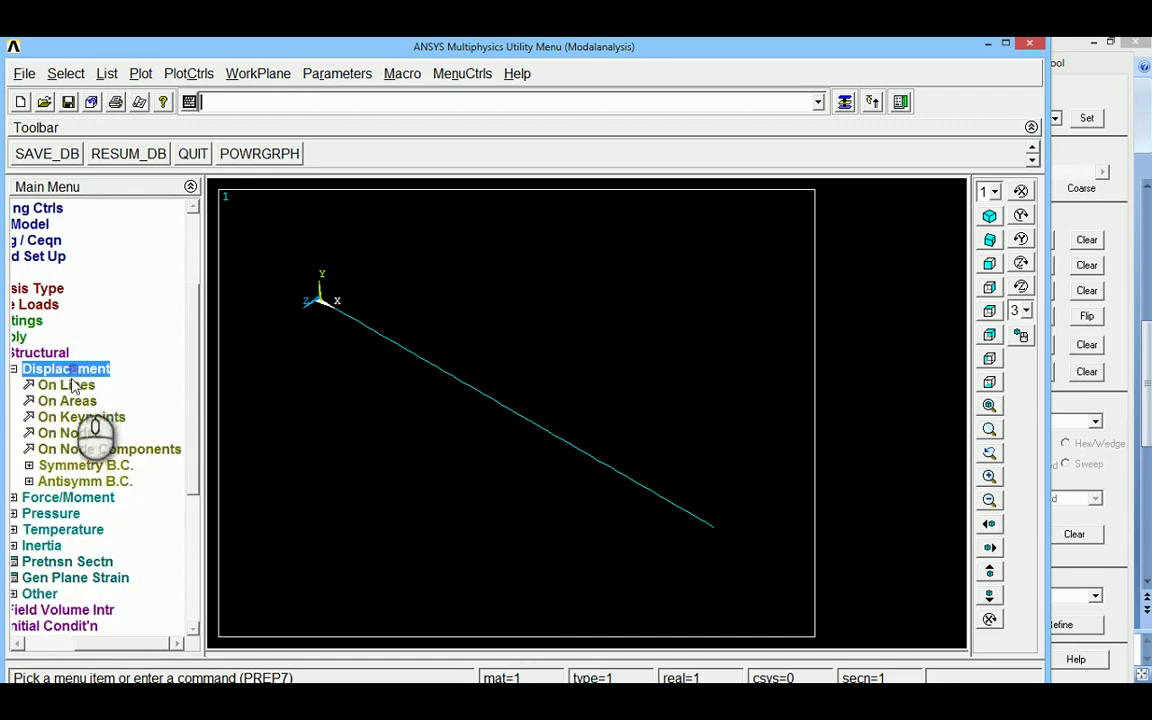
left_click(80, 417)
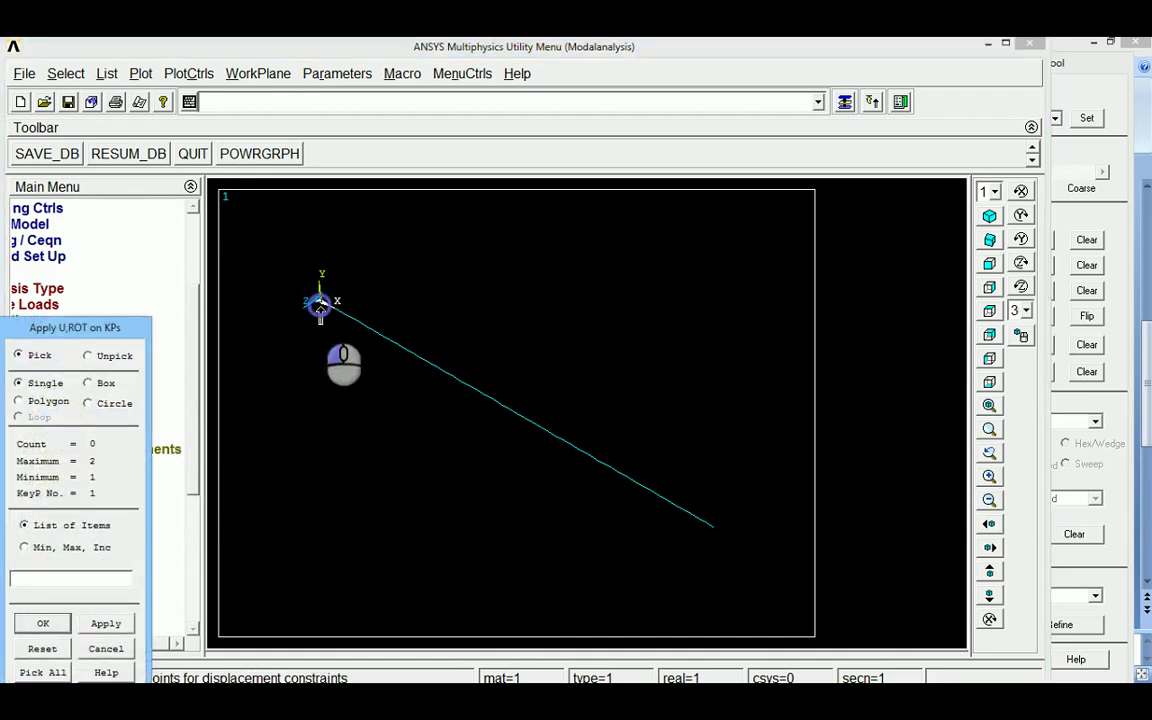
left_click(317, 300)
left_click(43, 623)
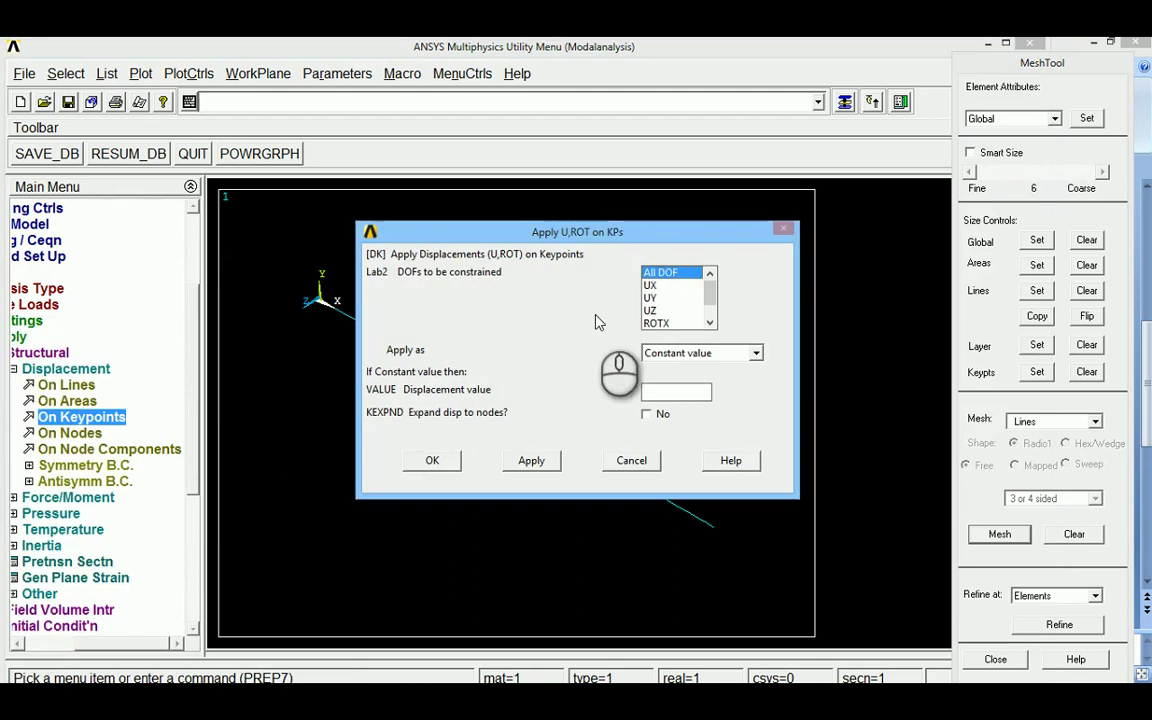
left_click(432, 460)
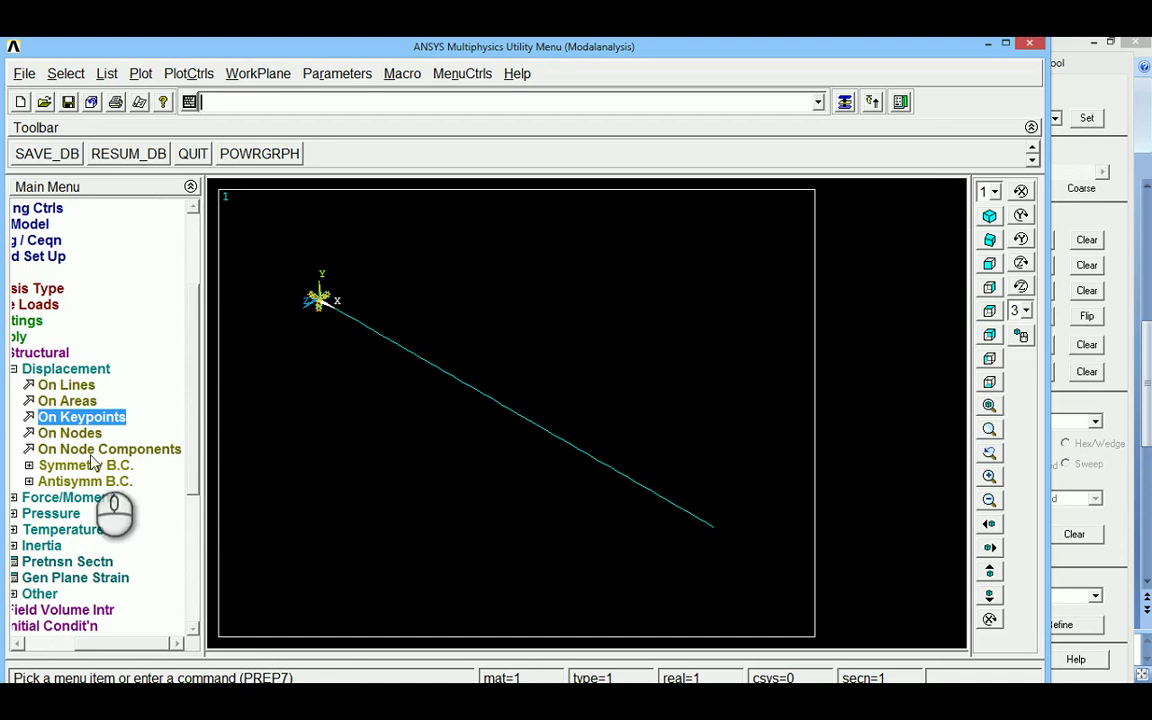
Reopen the structural displacement constraint options
left_click(15, 370)
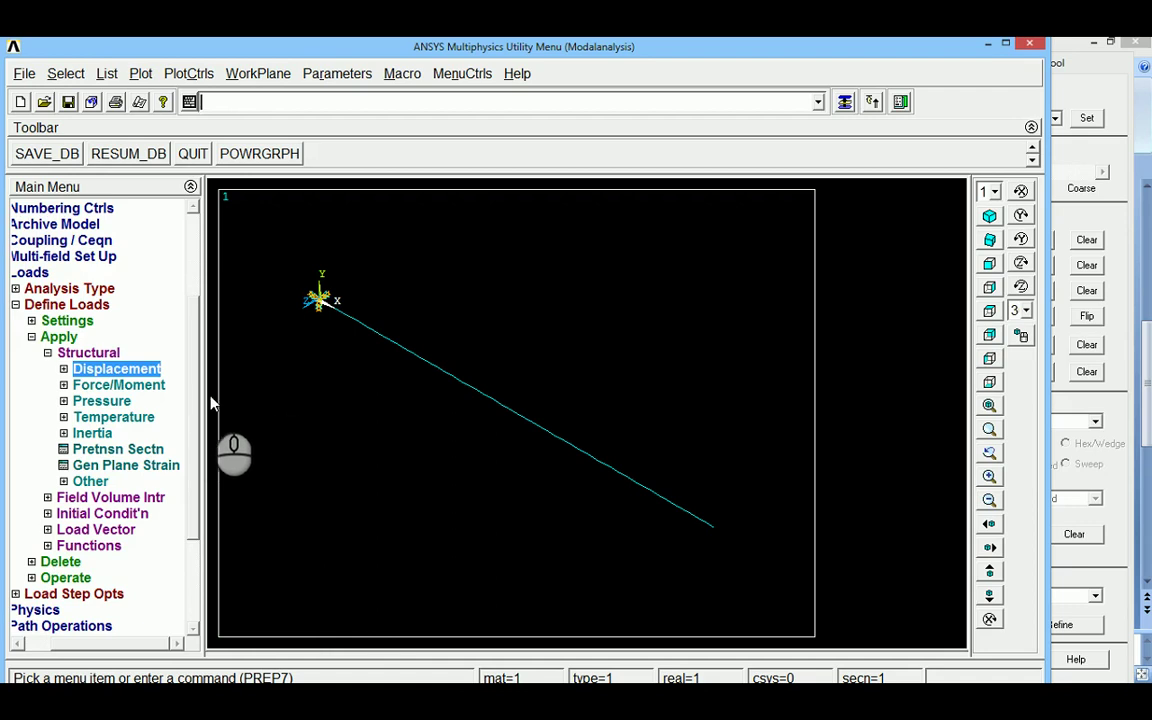
scroll(205, 418, "up", 2)
scroll(206, 470, "down", 3)
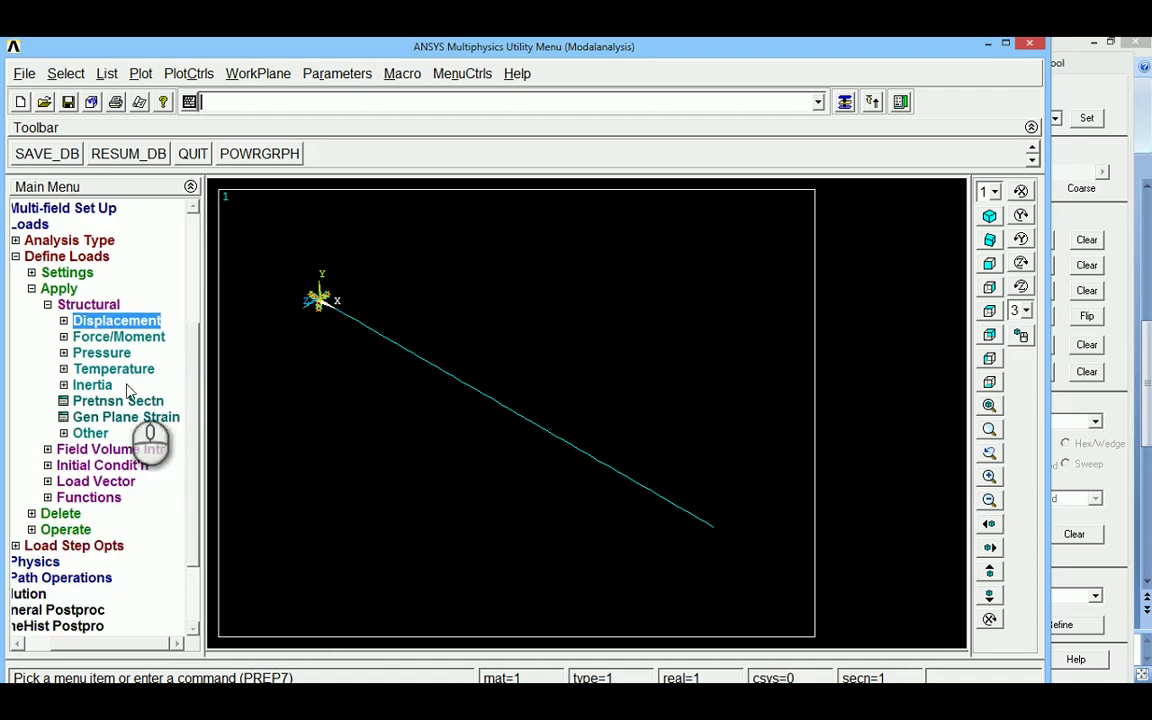
left_click(85, 322)
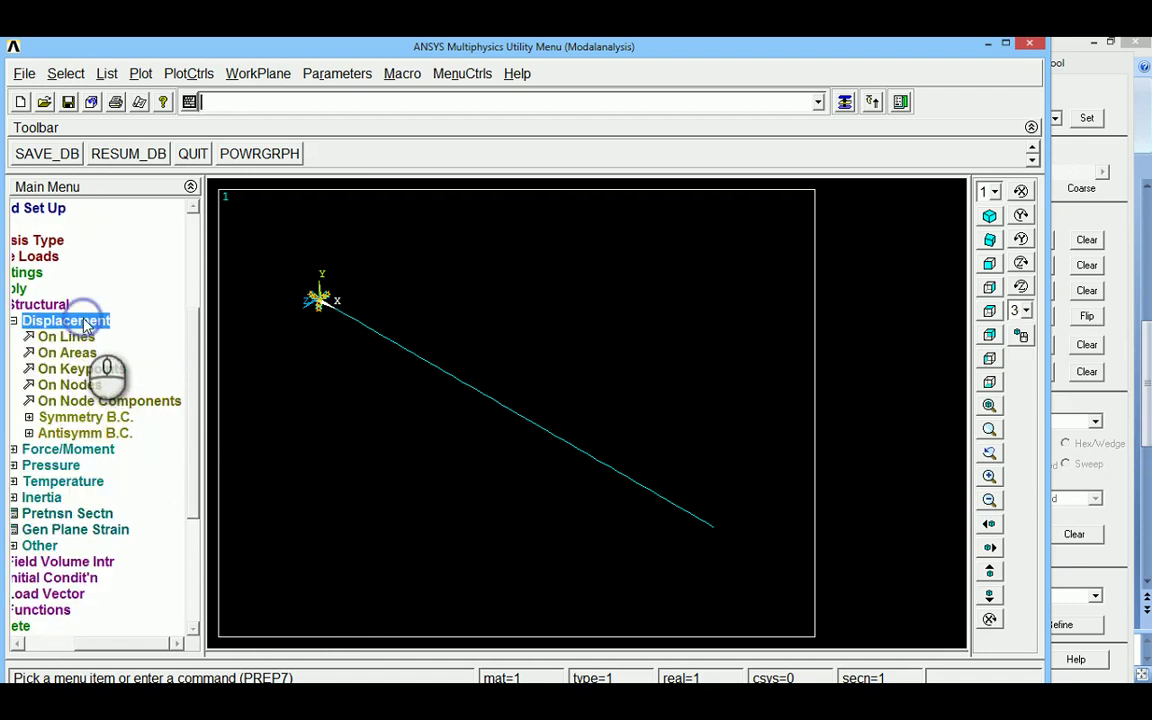
Apply the chosen DOF constraints to all beam nodes and dismiss the warning
left_click(68, 386)
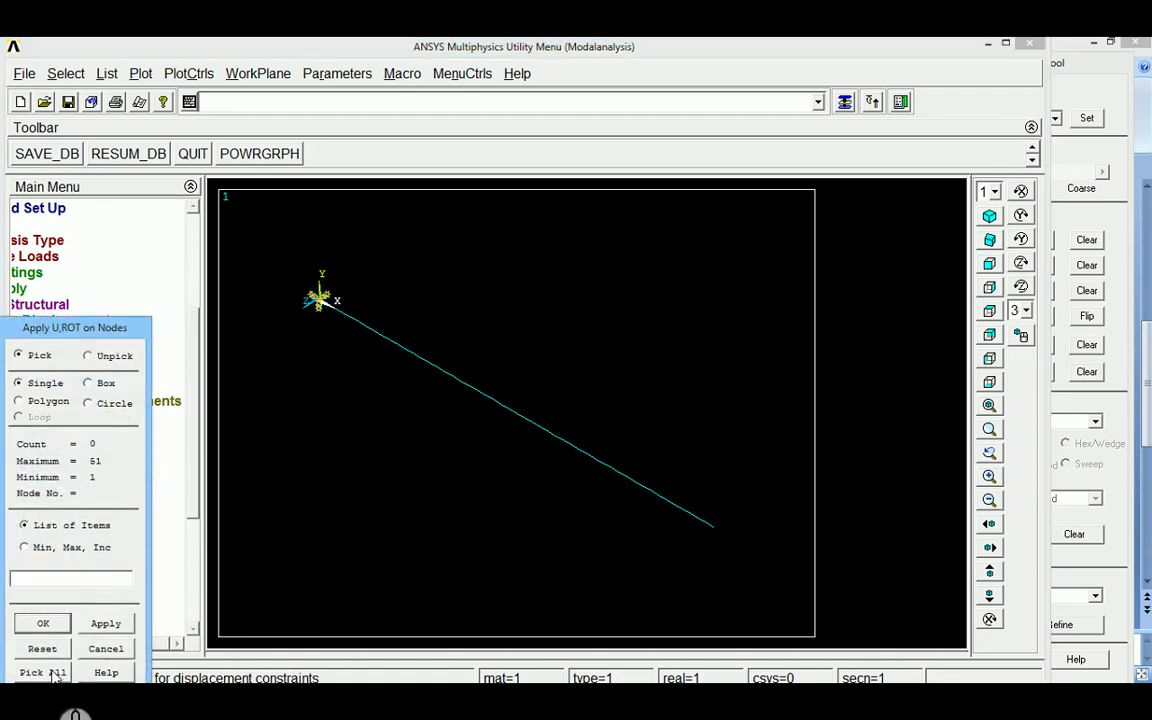
left_click(45, 672)
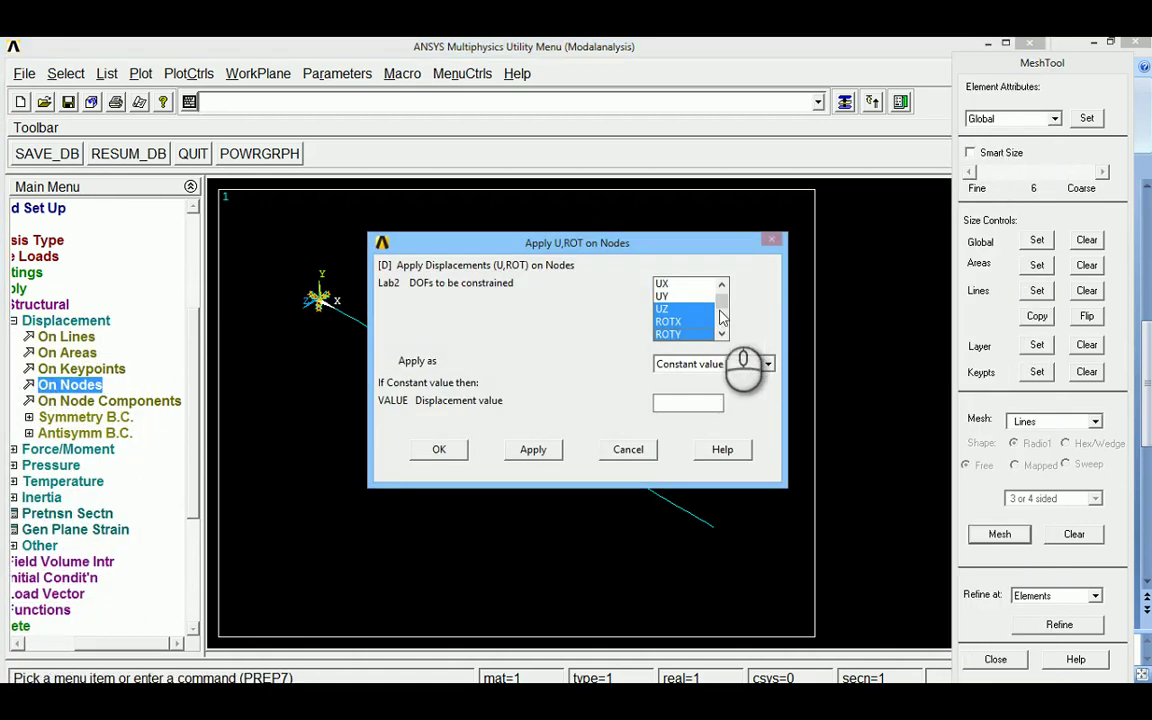
mouse_move(722, 307)
left_mouse_down()
mouse_move(722, 290)
mouse_move(717, 316)
left_mouse_up()
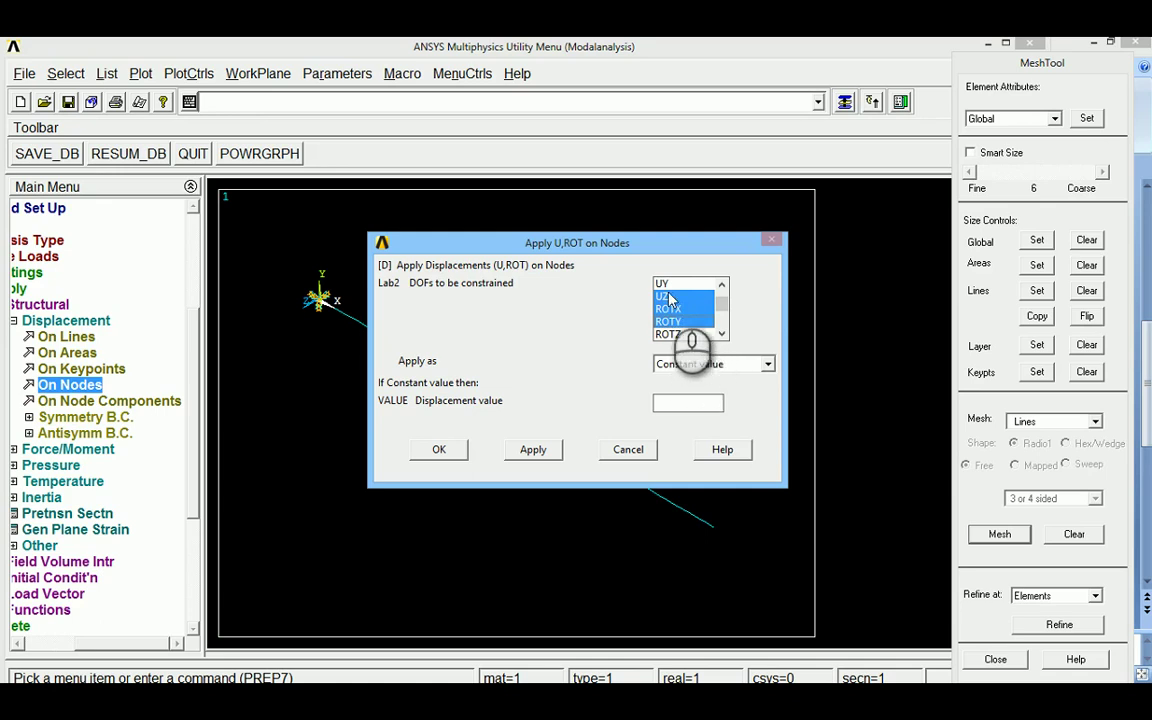
left_click(437, 451)
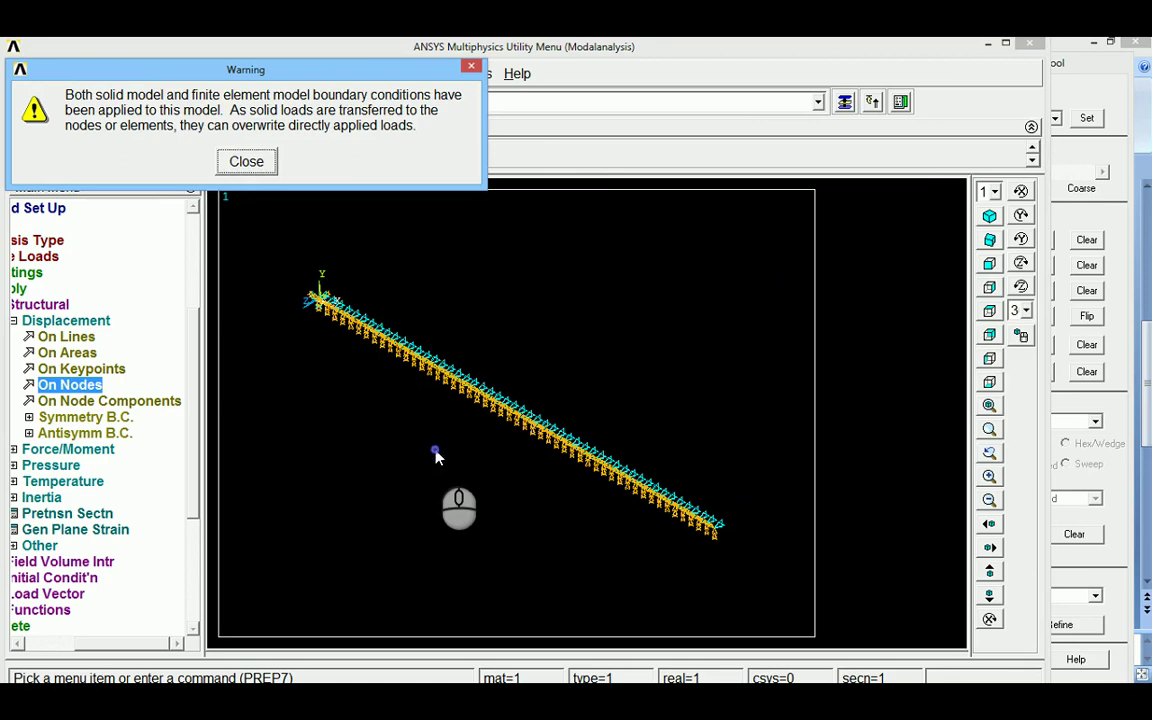
left_click(246, 161)
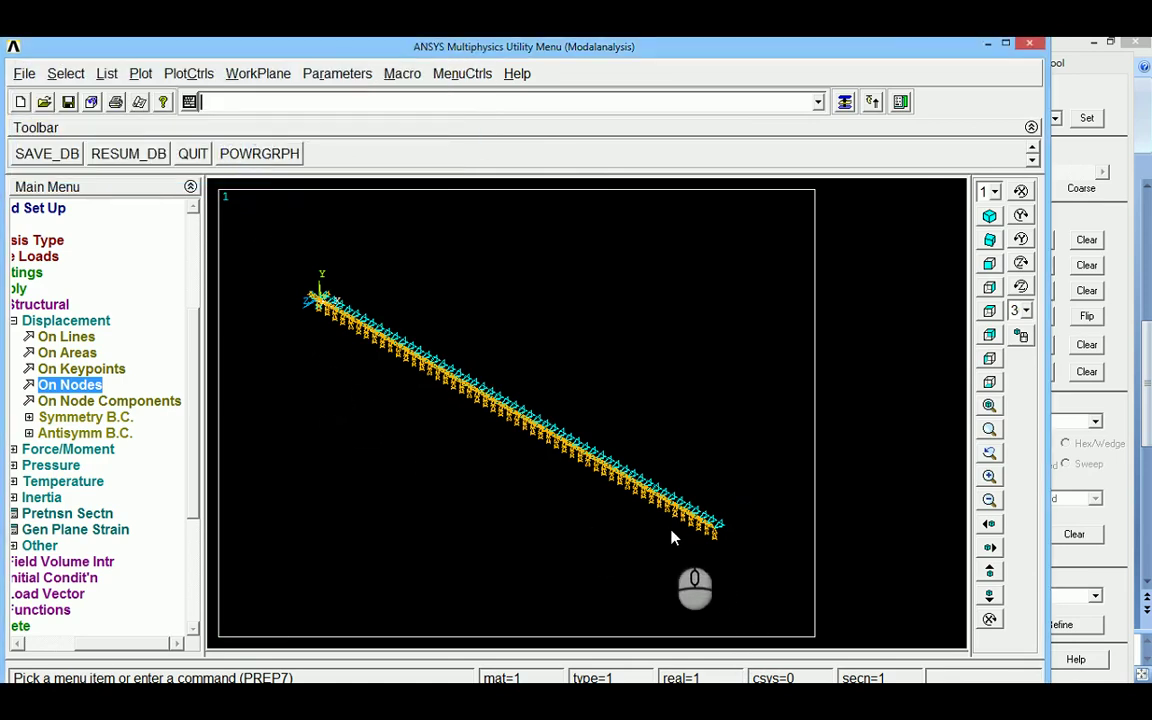
left_click(14, 321)
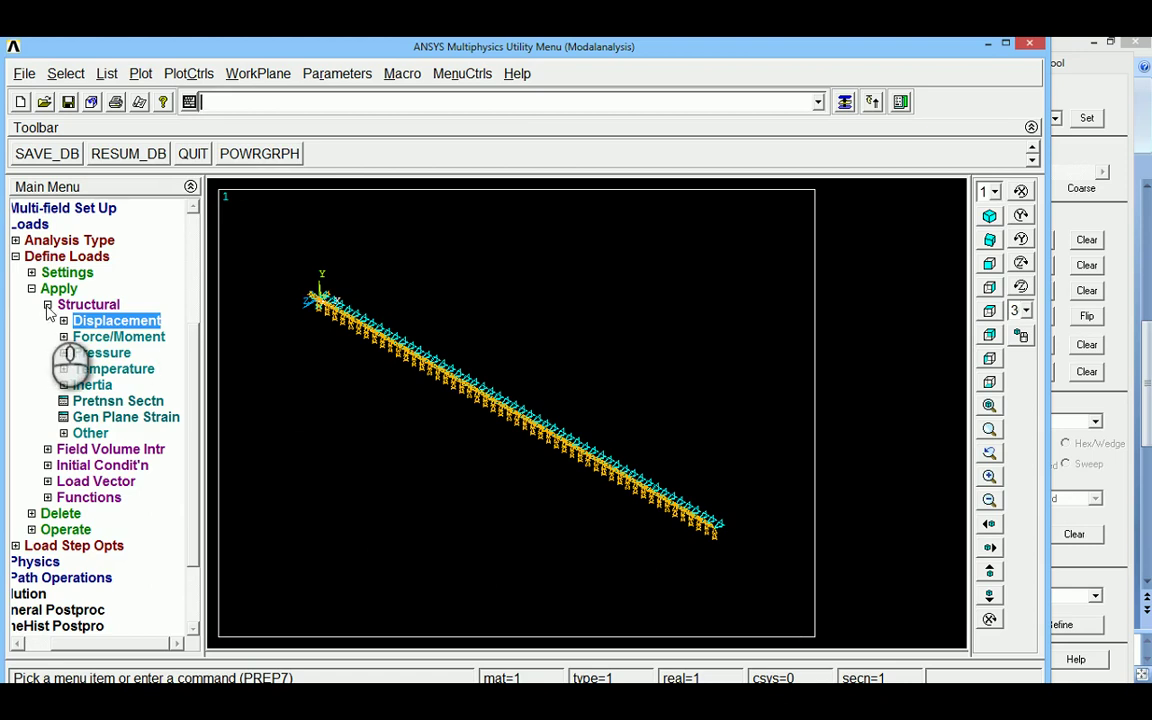
left_click(46, 304)
left_click(46, 321)
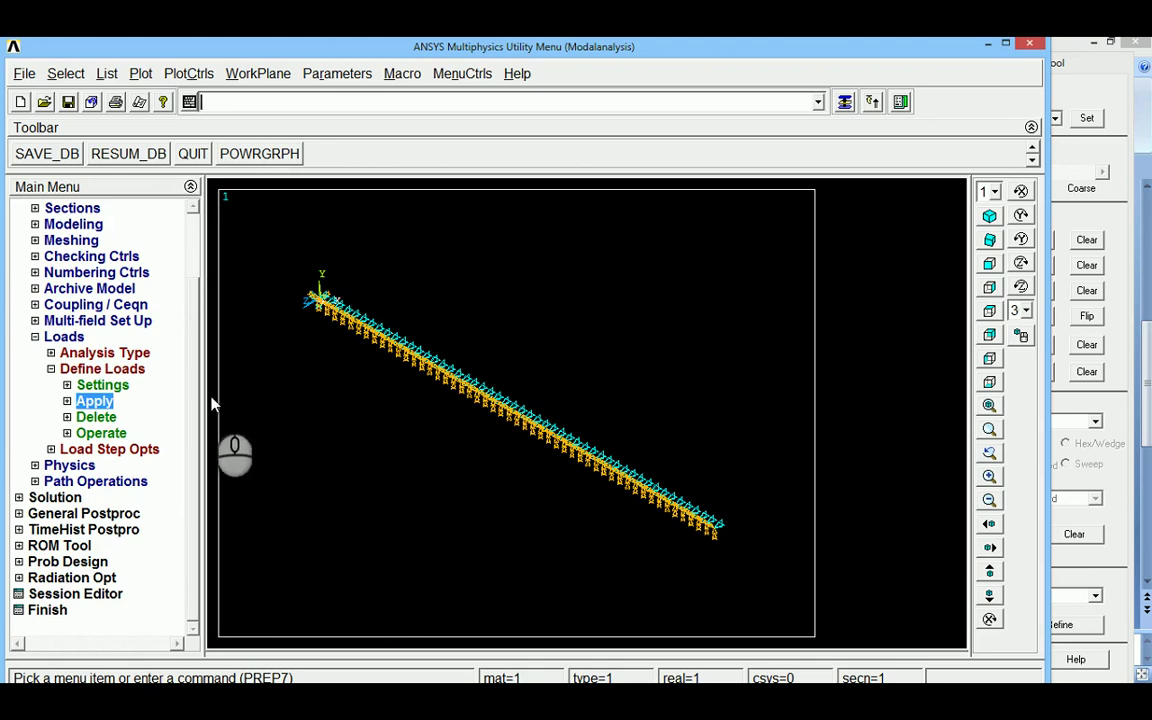
Start a new analysis under Solution with Modal as the analysis type
left_click(51, 369)
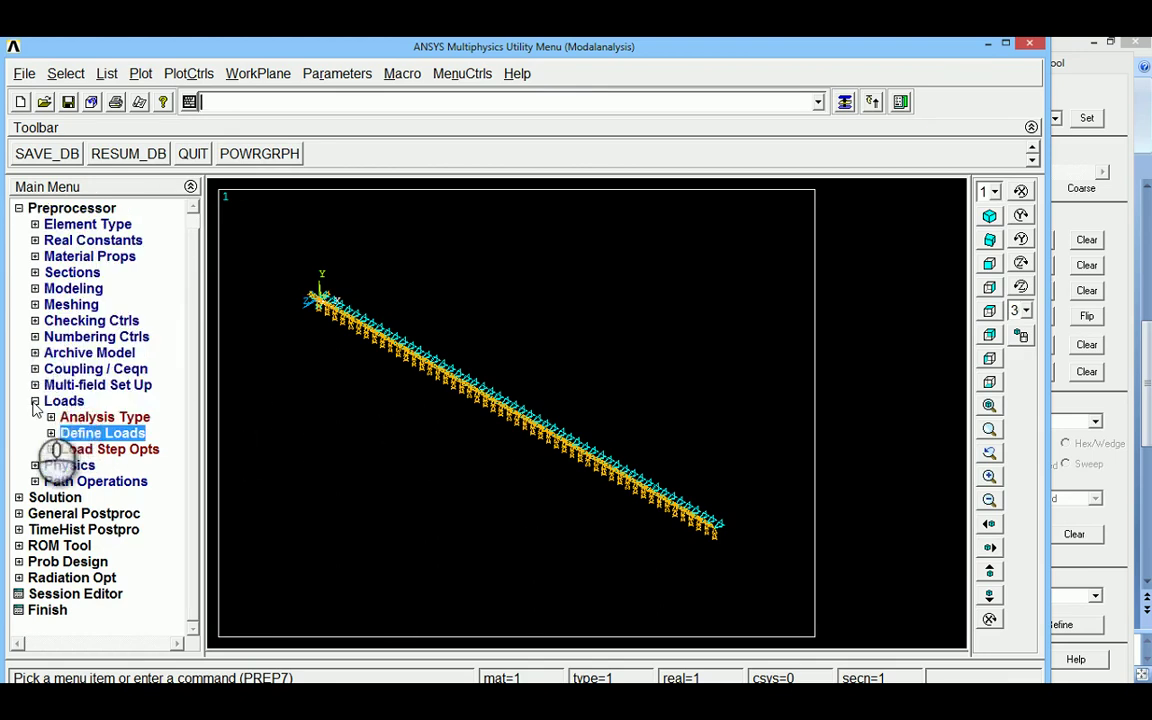
left_click(35, 401)
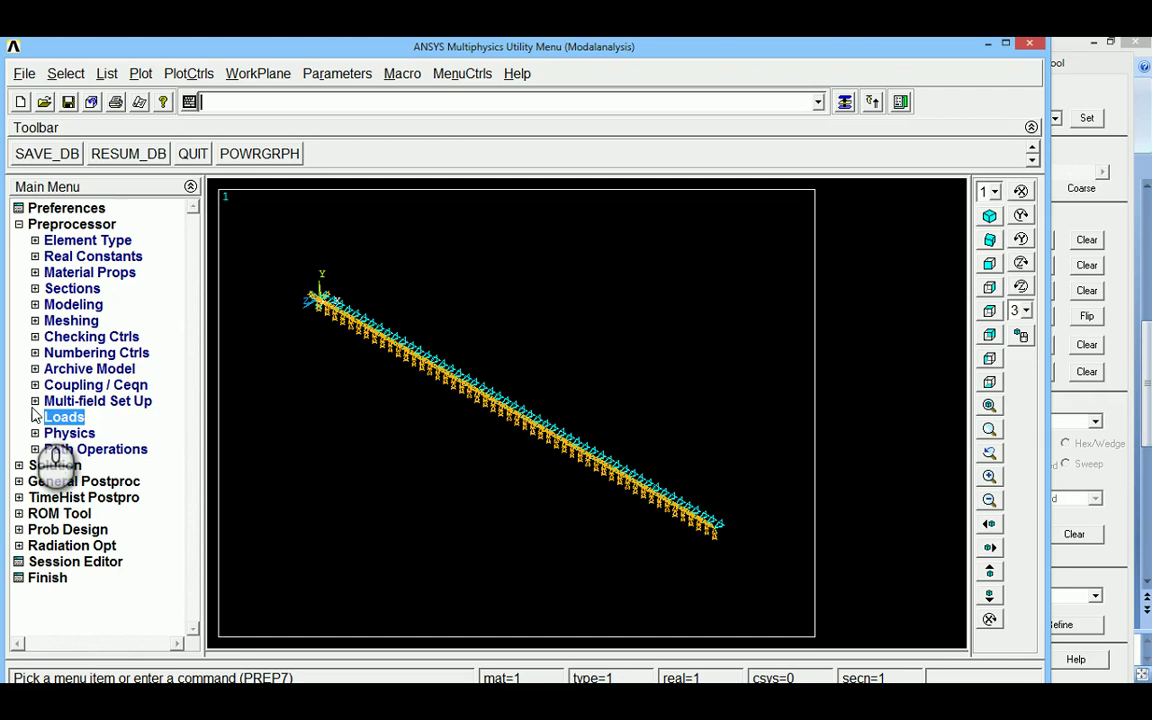
left_click(18, 465)
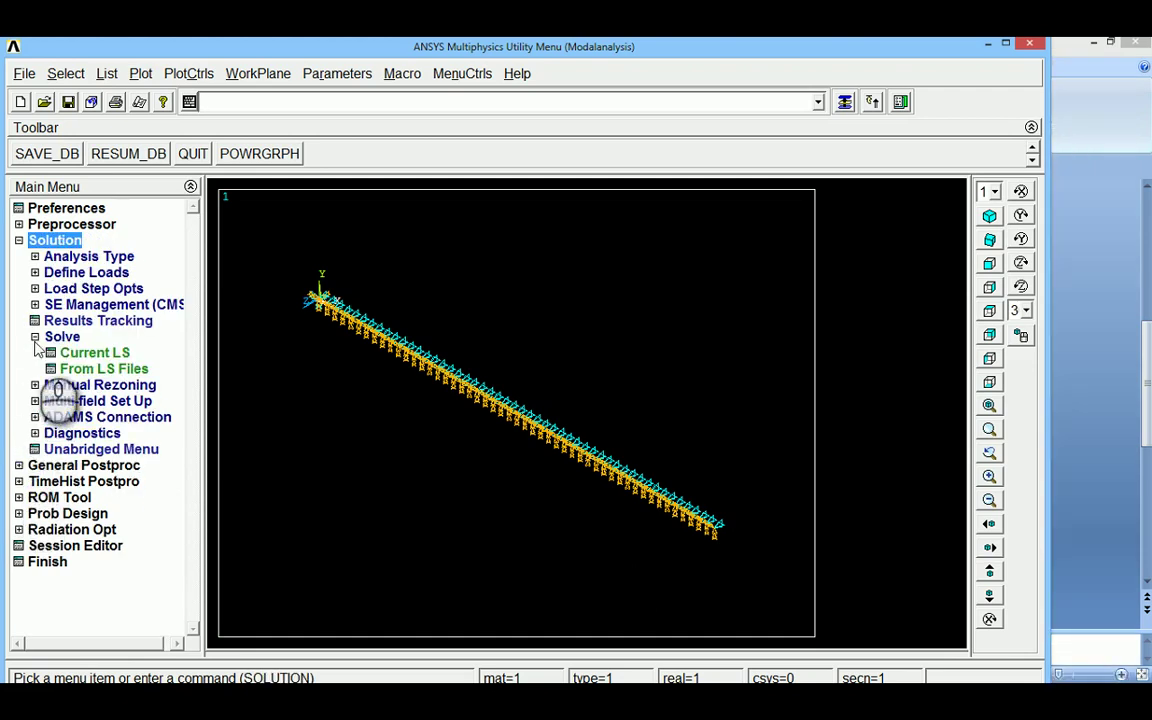
left_click(58, 259)
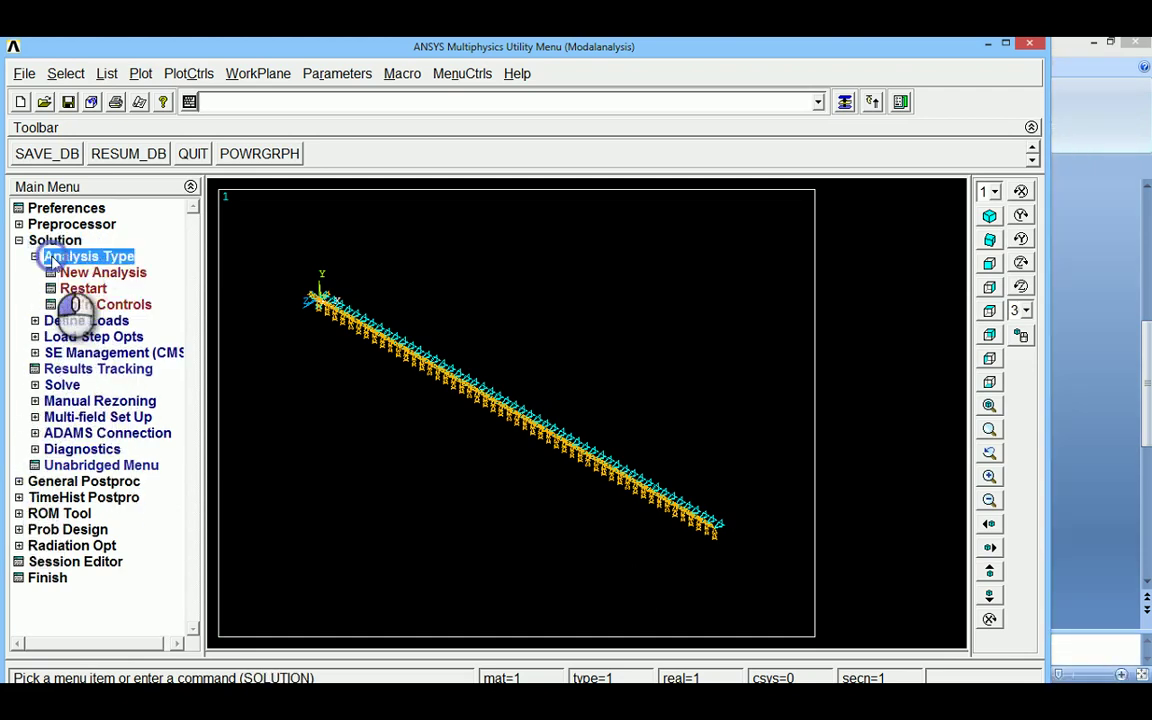
left_click(106, 278)
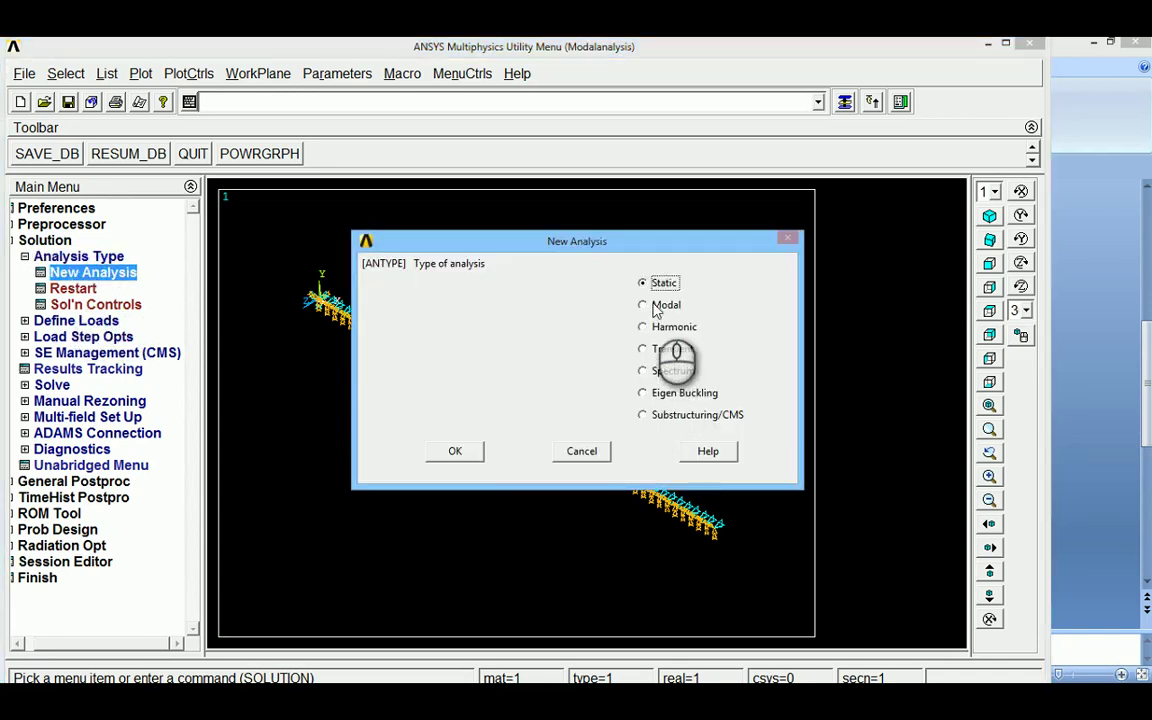
left_click(455, 453)
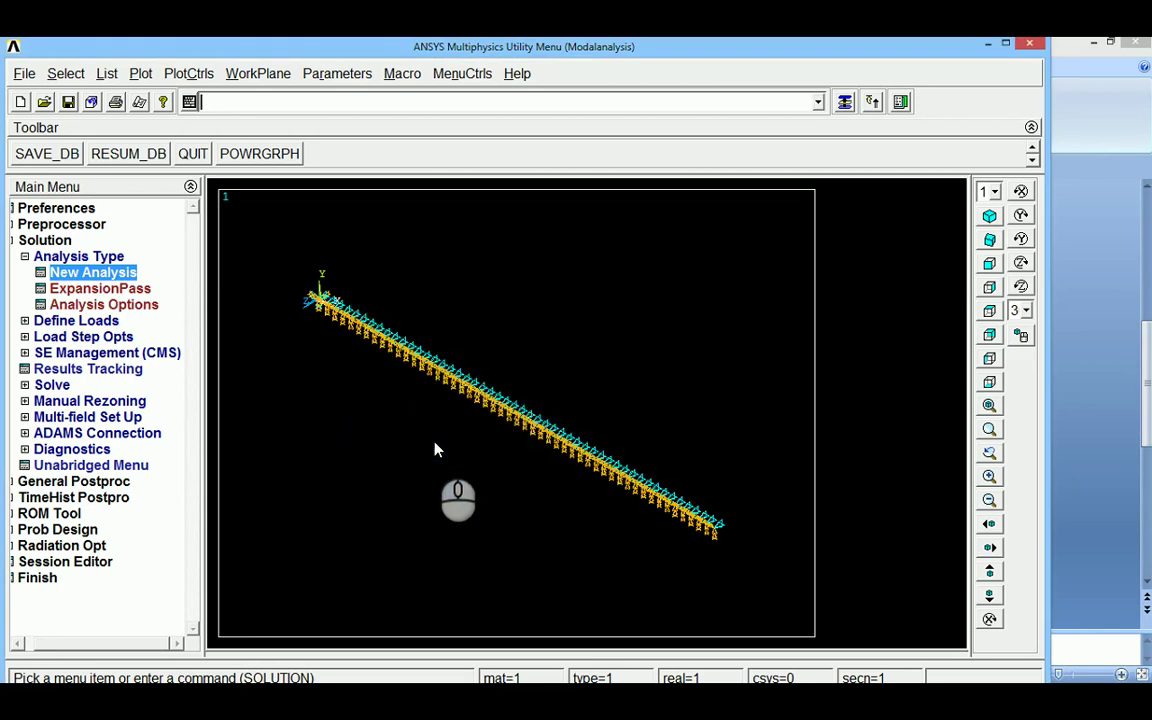
Set the modal analysis to extract and expand 5 modes, keeping the default Block Lanczos options
left_click(72, 306)
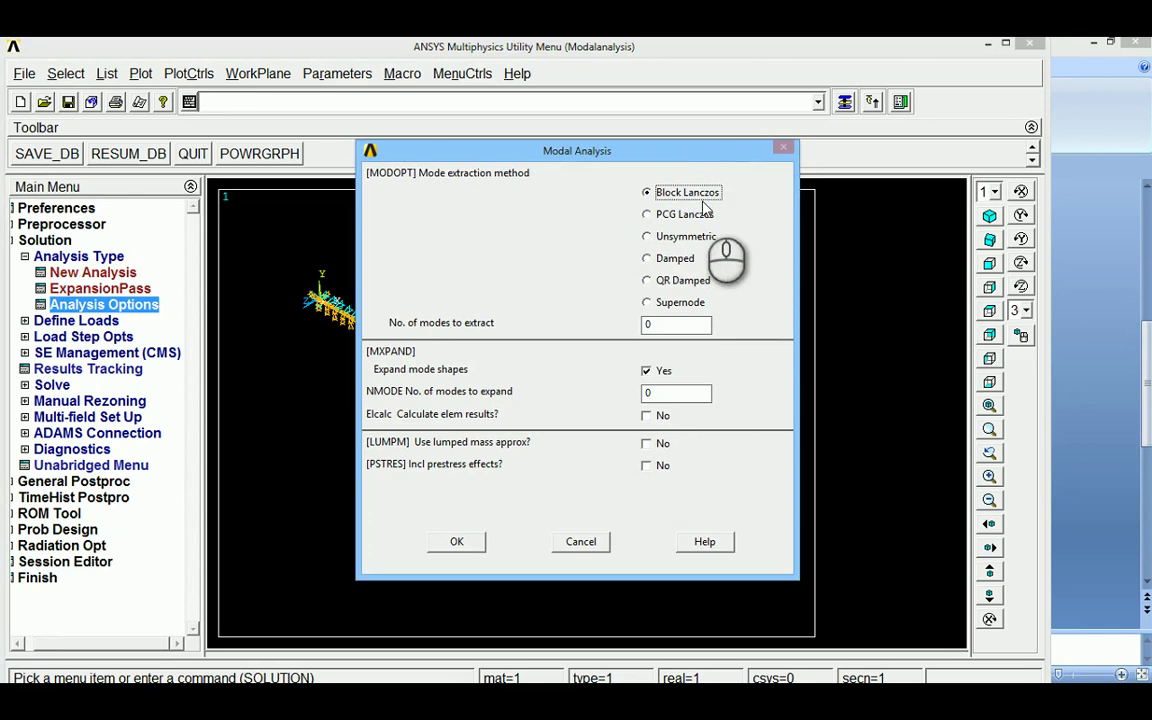
double_click(665, 324)
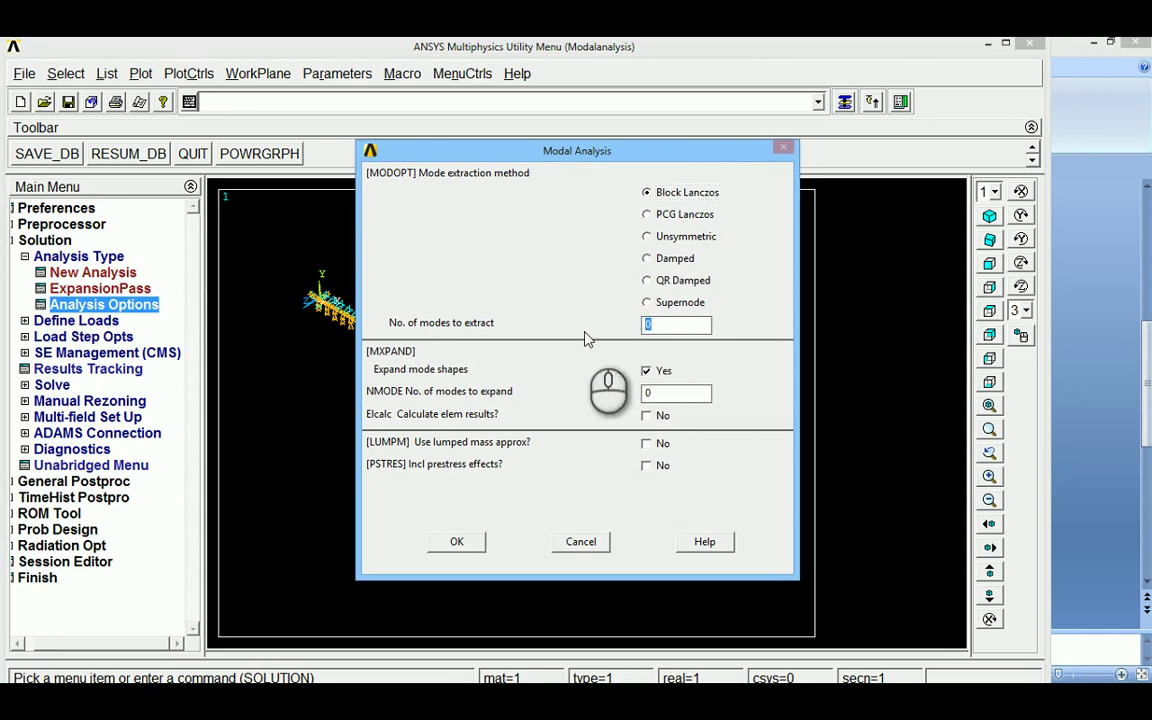
type("5")
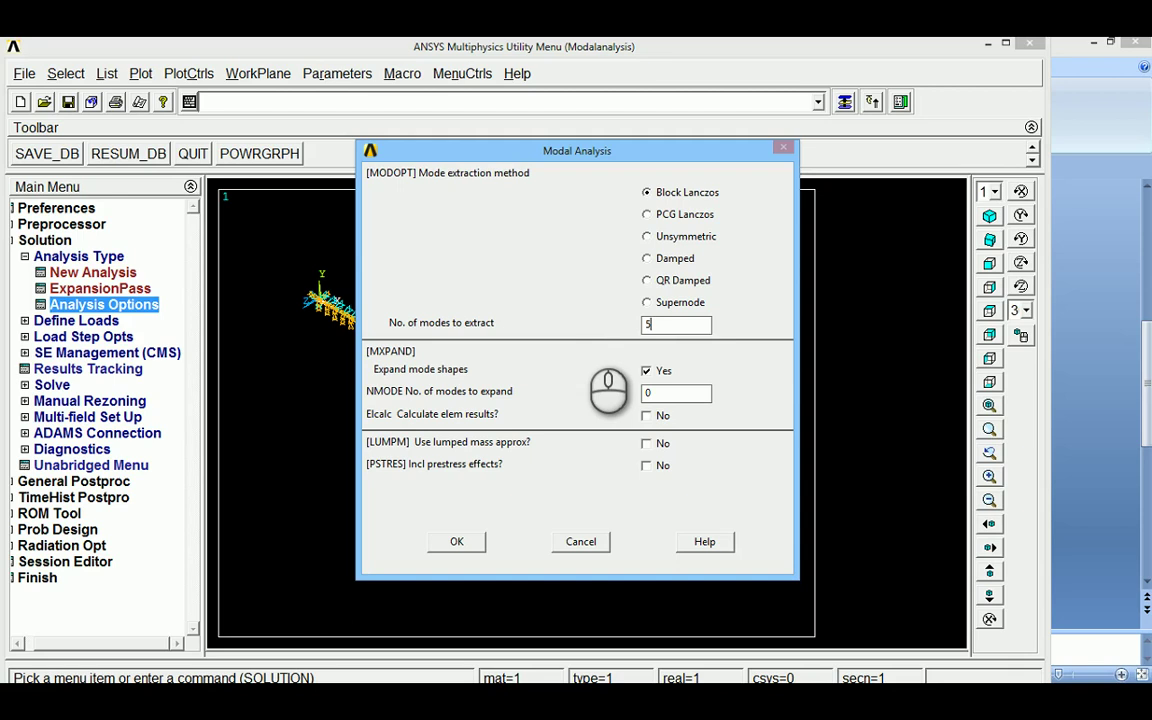
double_click(662, 393)
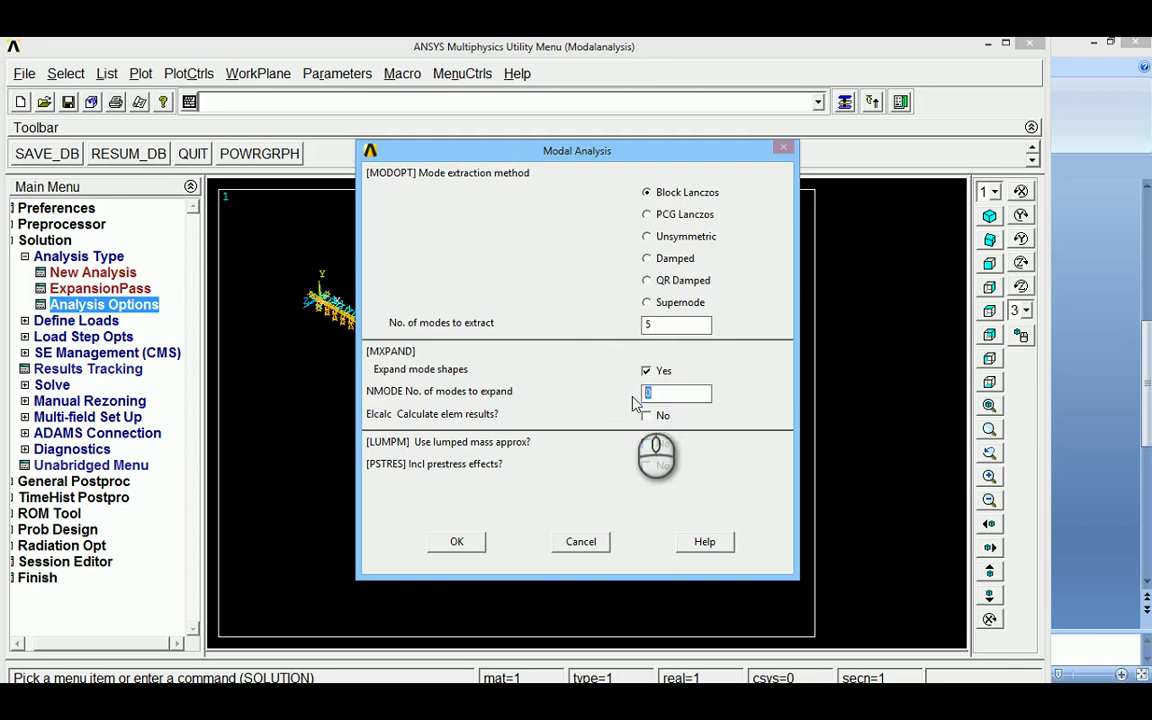
type("5")
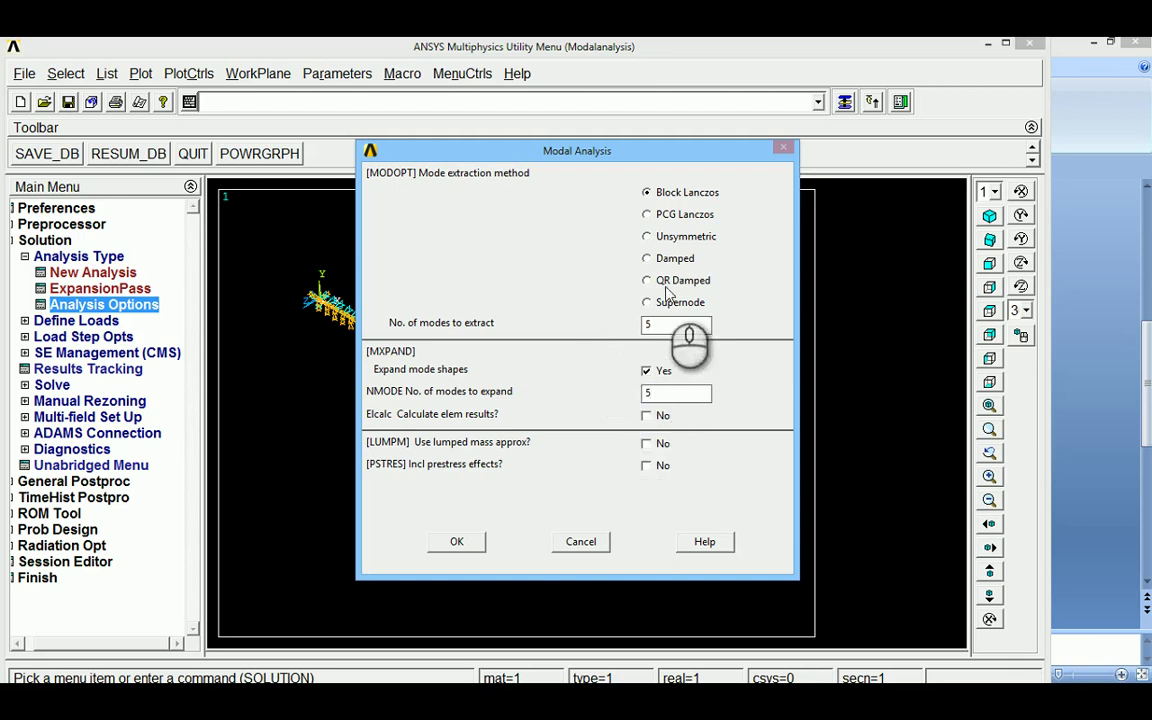
left_click(457, 542)
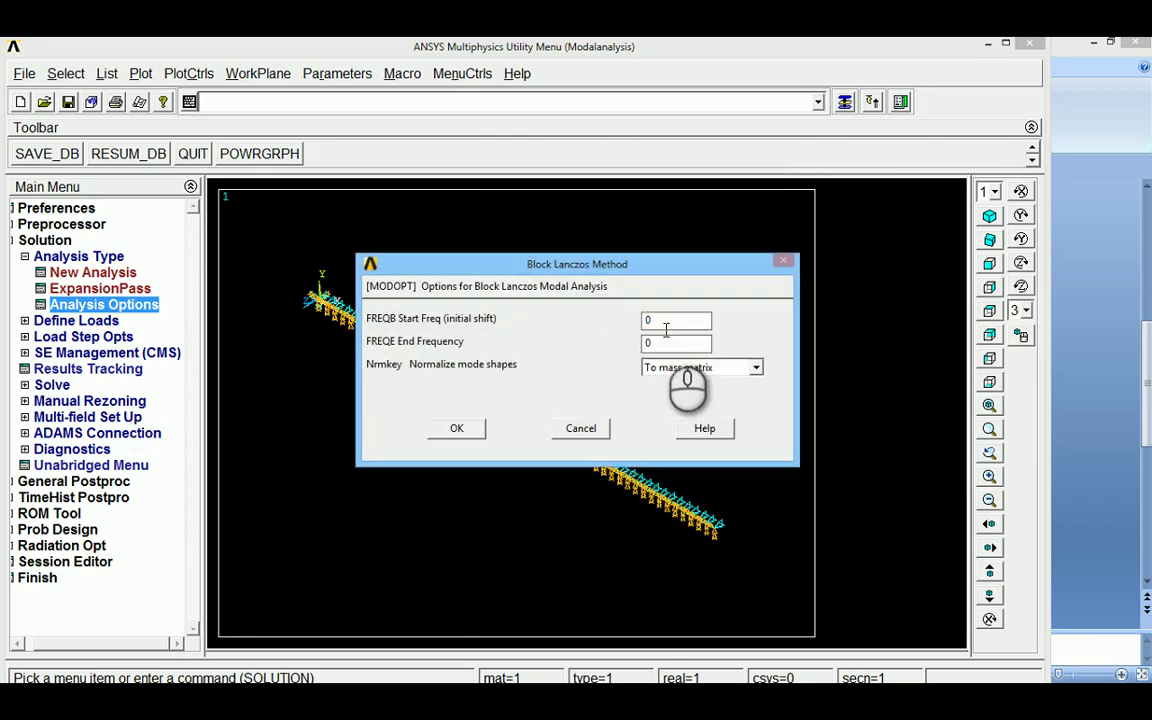
left_click(461, 430)
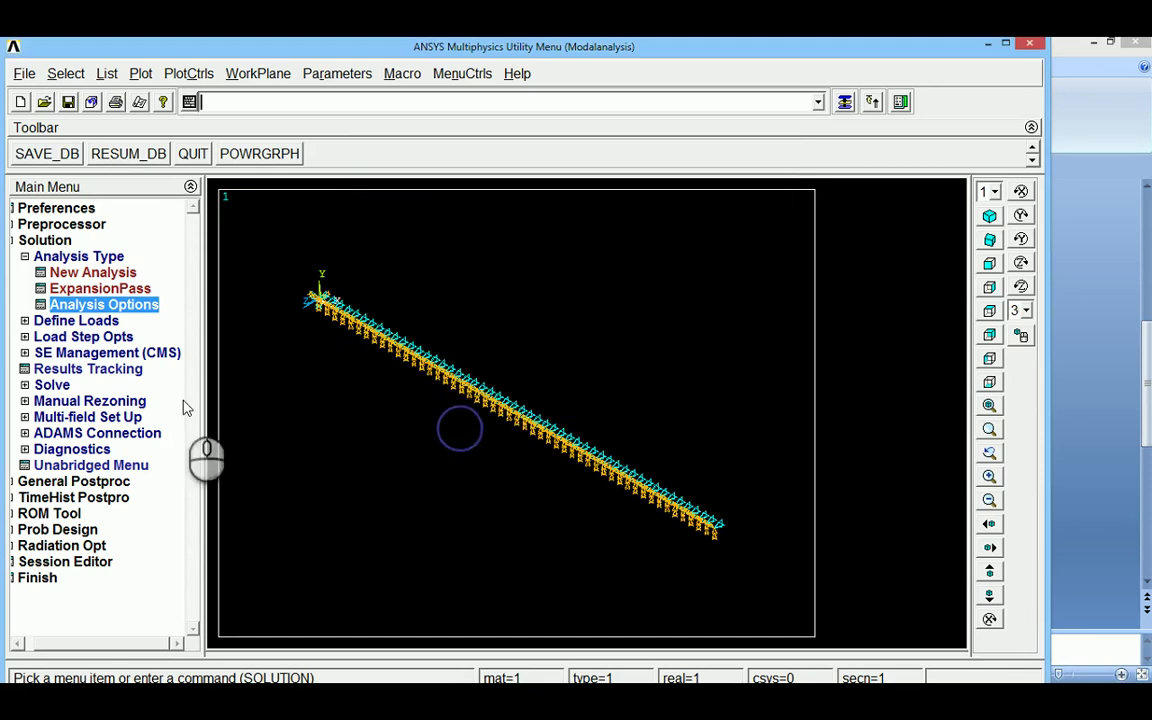
left_click(26, 258)
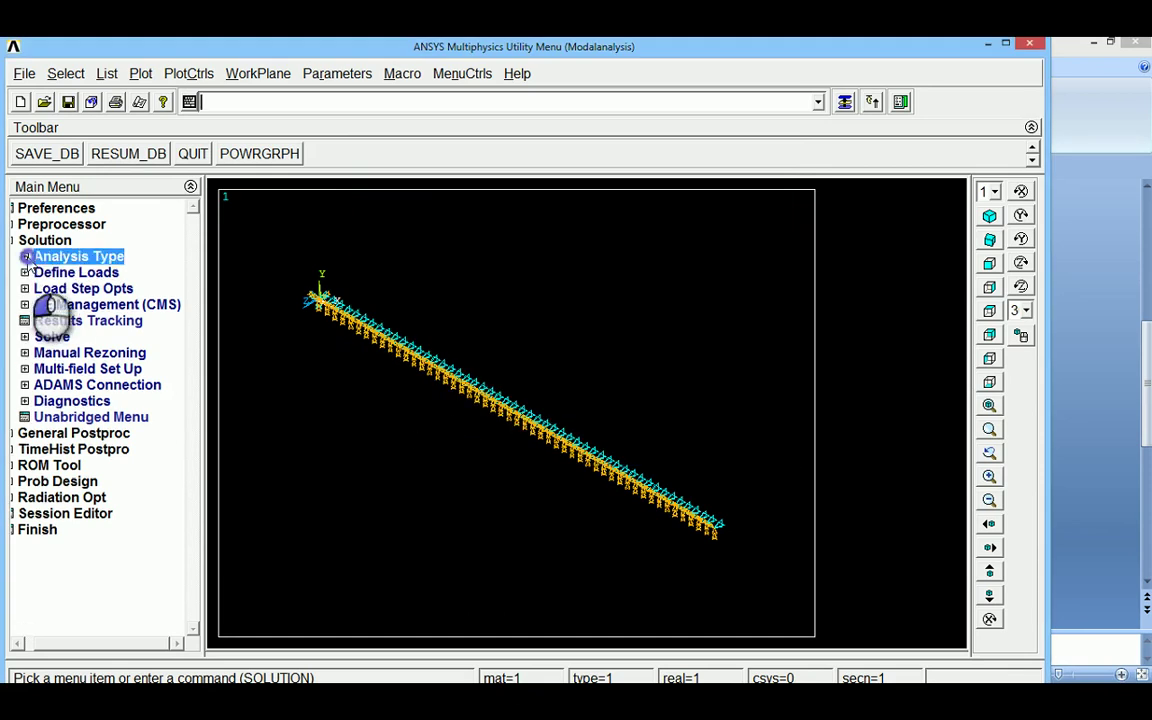
Solve the current load step, closing the /STATUS window and the 'Solution is done!' note
left_click(26, 337)
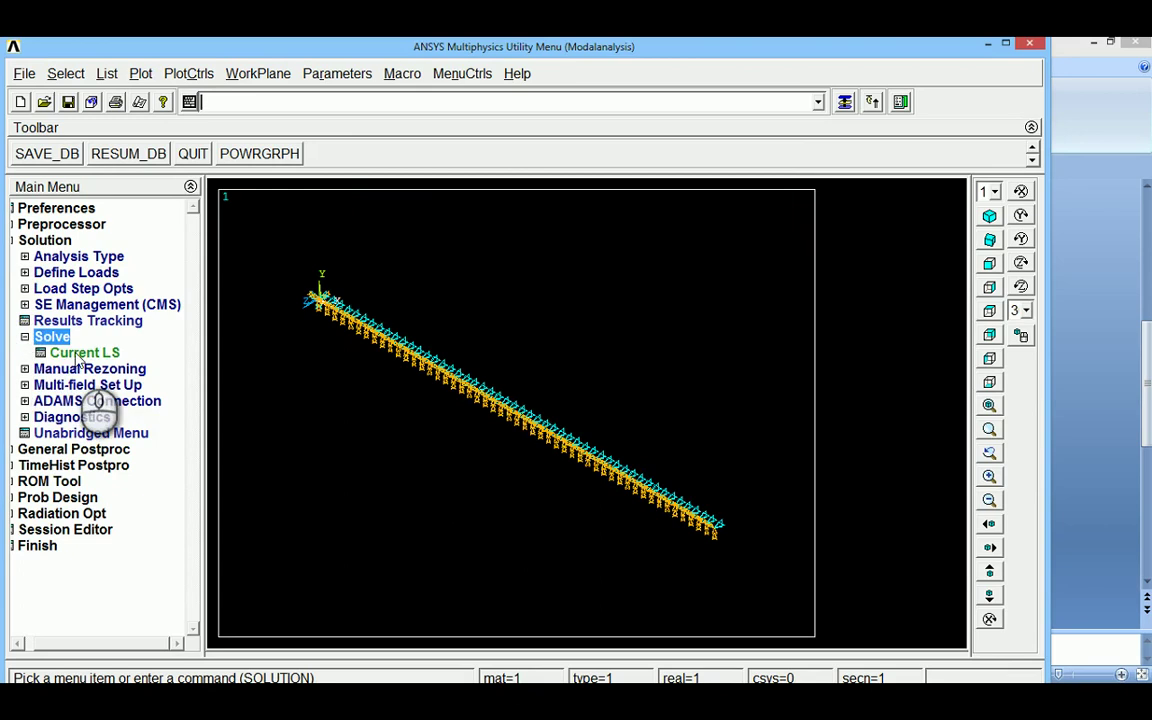
left_click(80, 354)
left_click(169, 229)
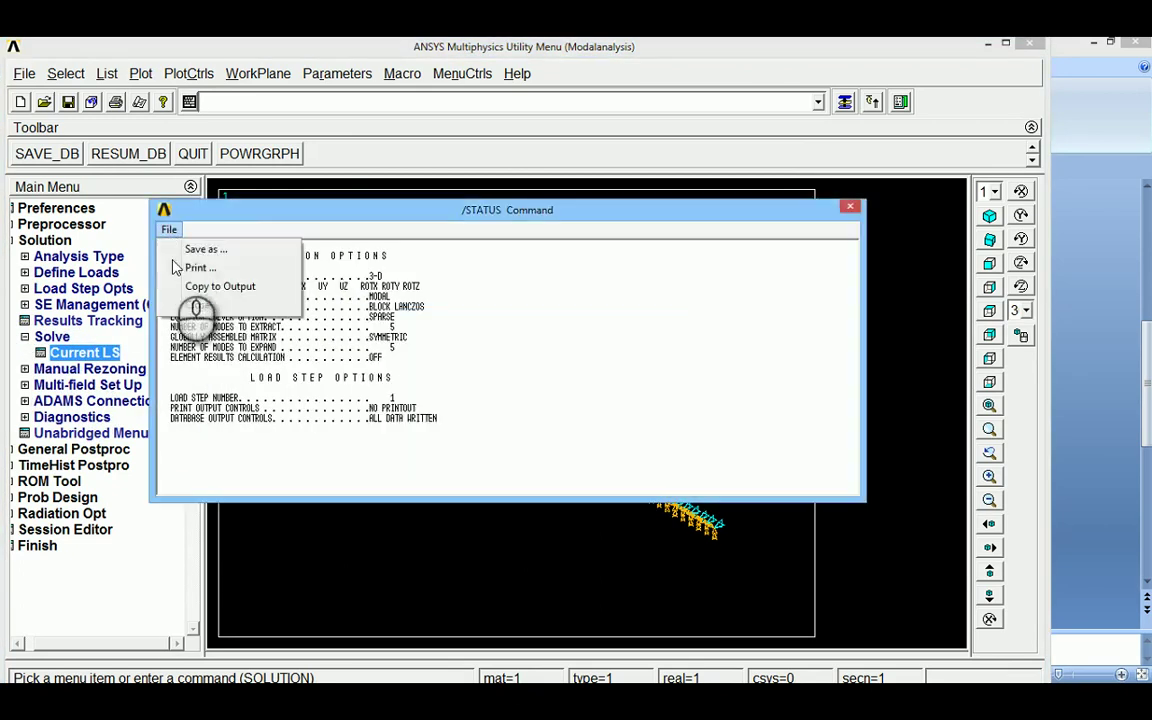
left_click(198, 305)
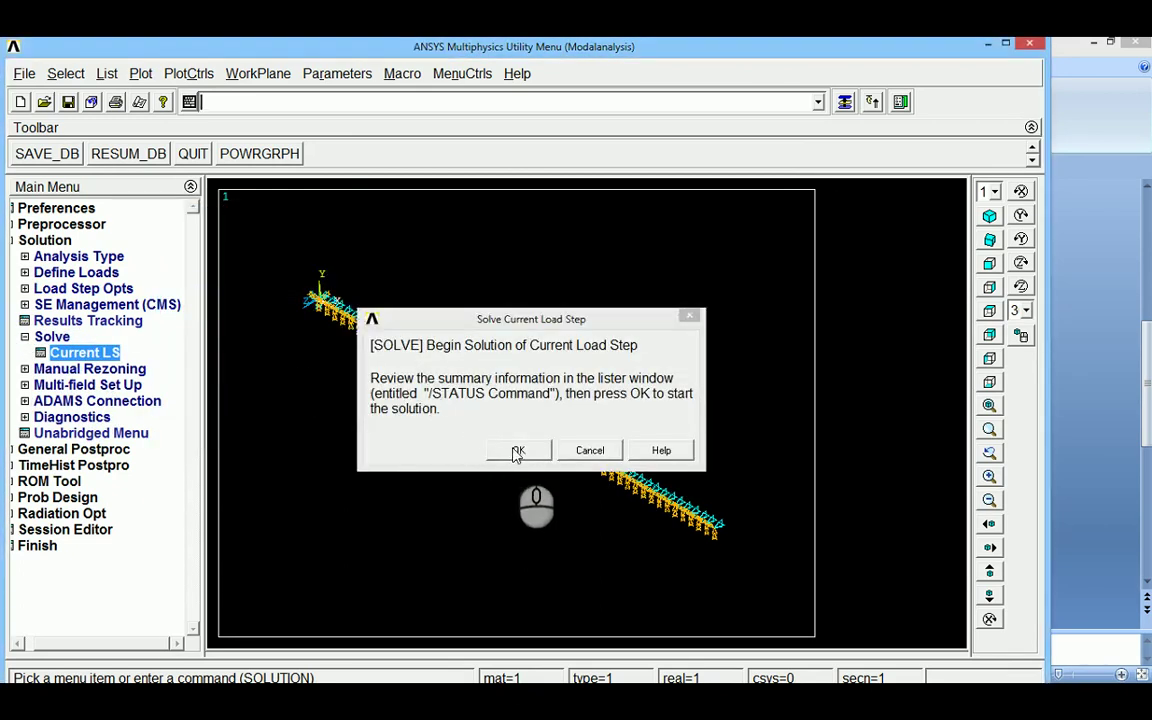
left_click(513, 450)
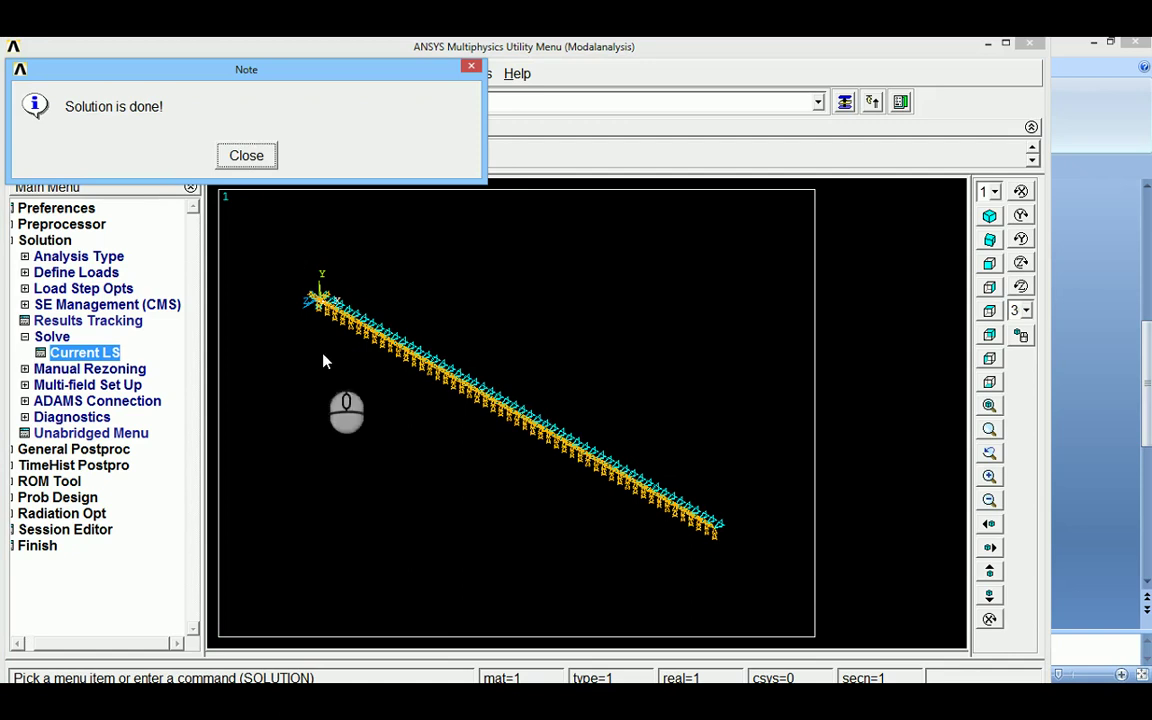
left_click(247, 156)
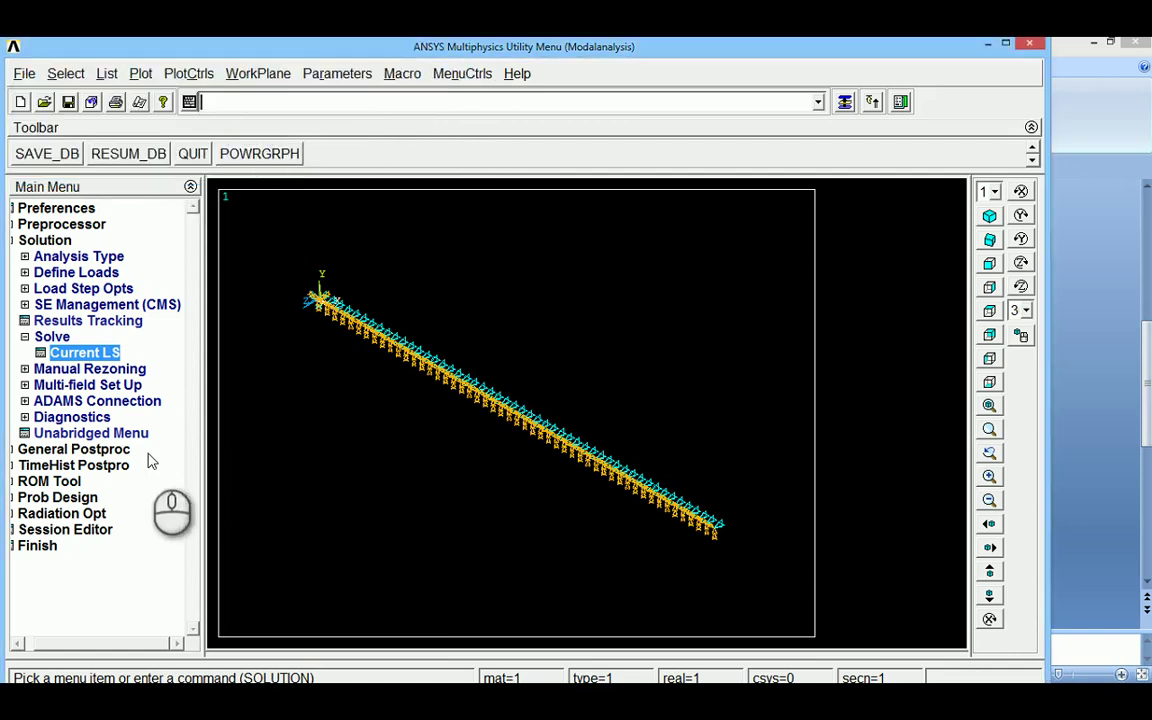
left_click(45, 240)
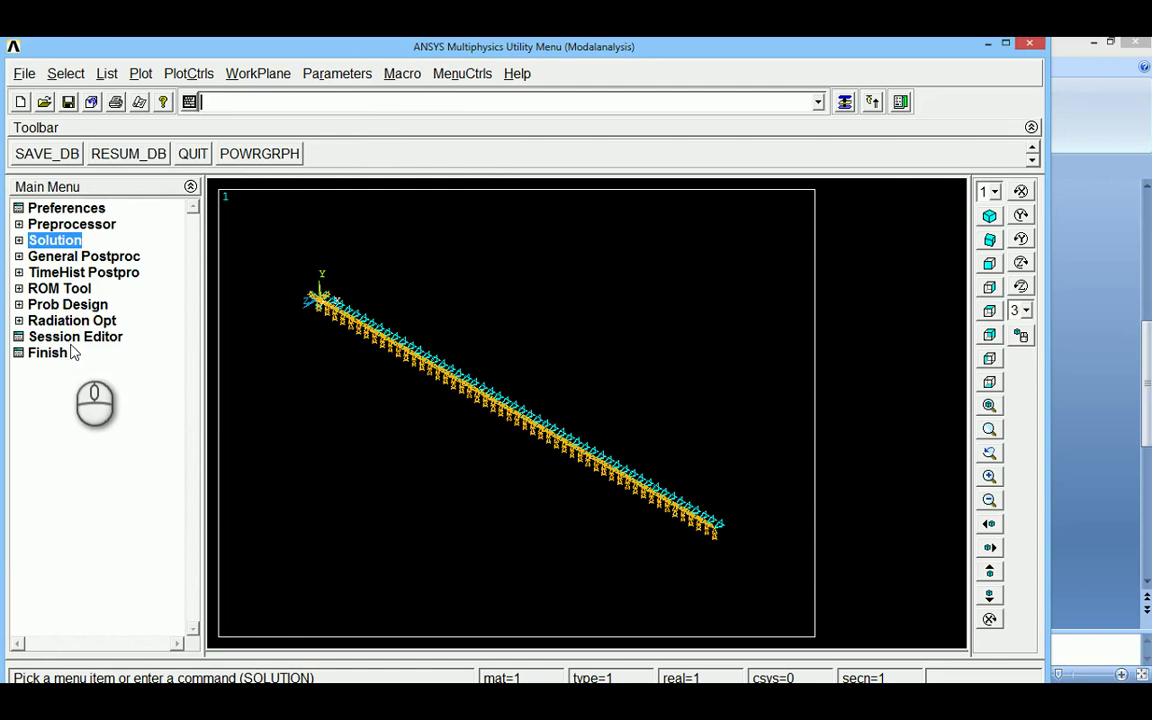
List the results summary, select the five frequencies (8.1638 to 466.33), then bring up PowerPoint
left_click(50, 257)
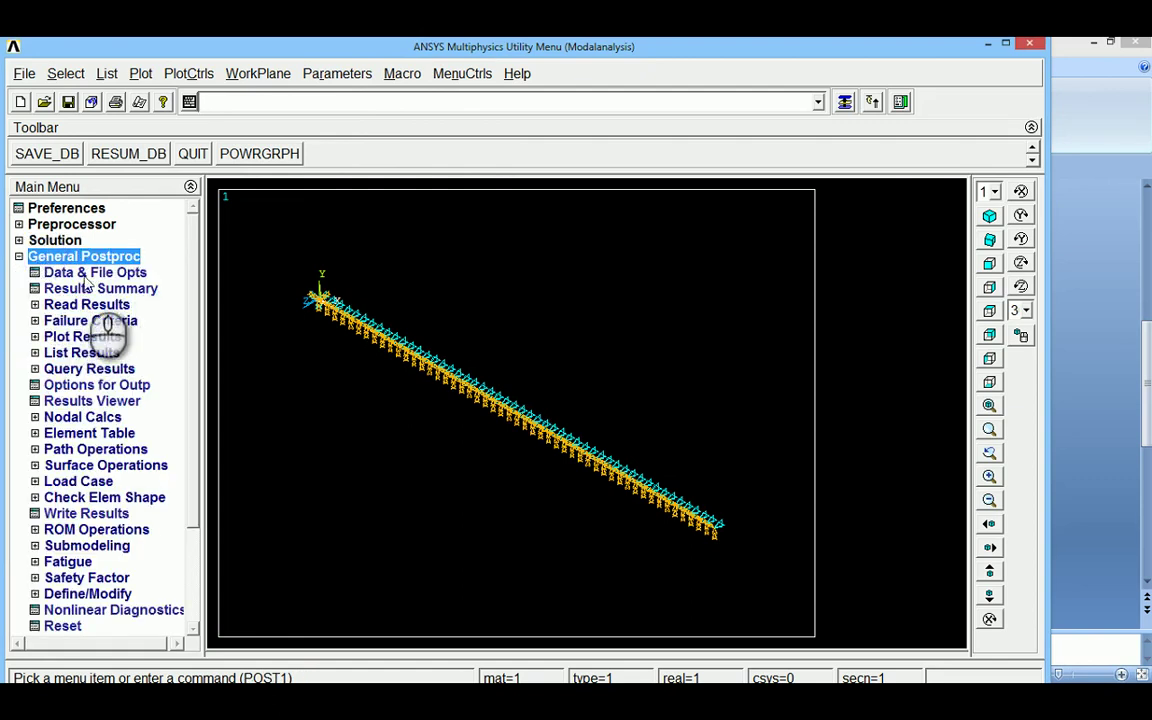
left_click(70, 289)
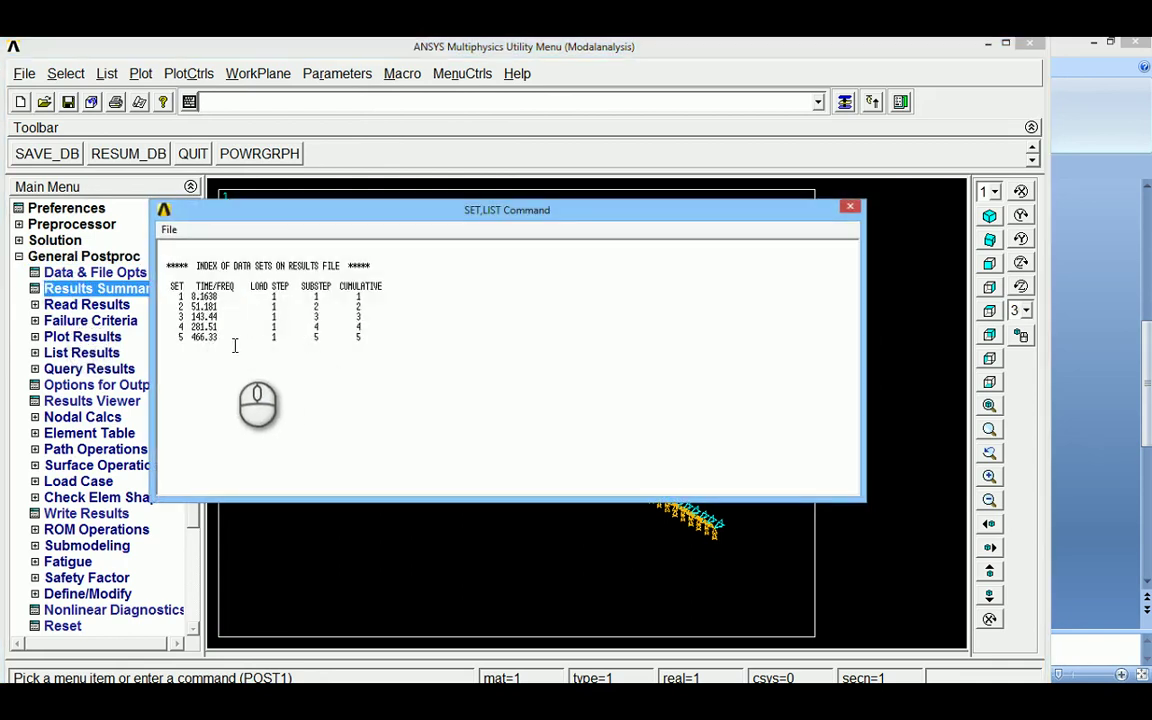
left_click_drag(373, 338, 165, 288)
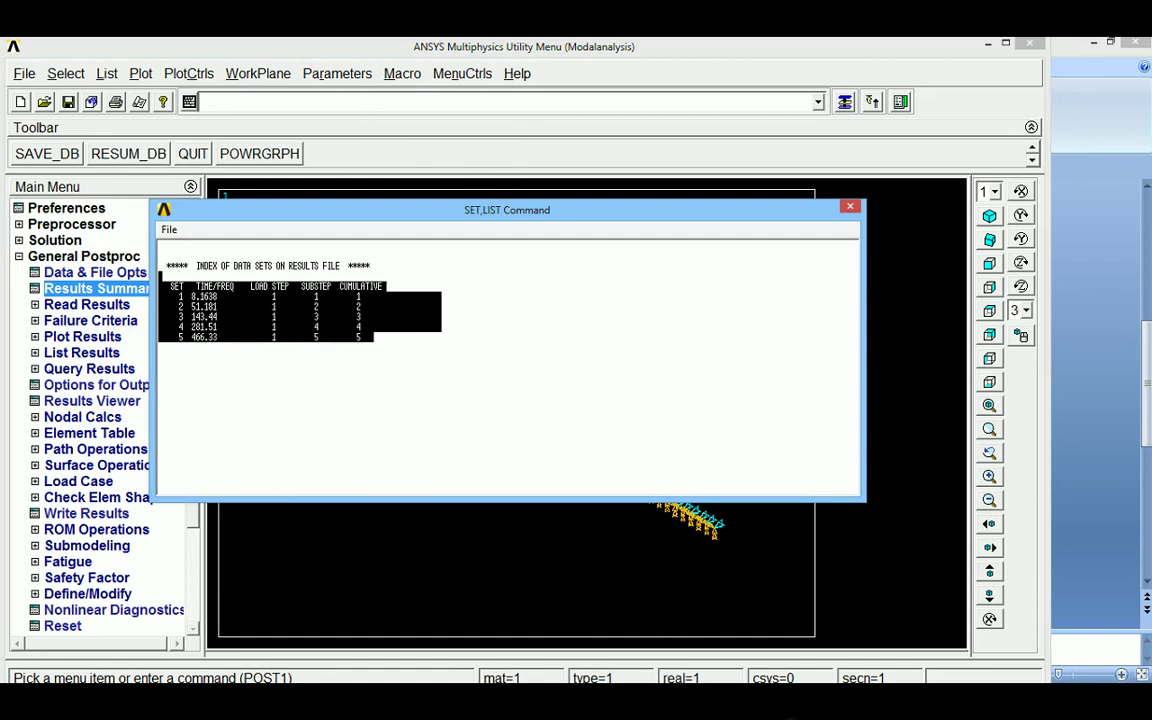
left_click(1065, 47)
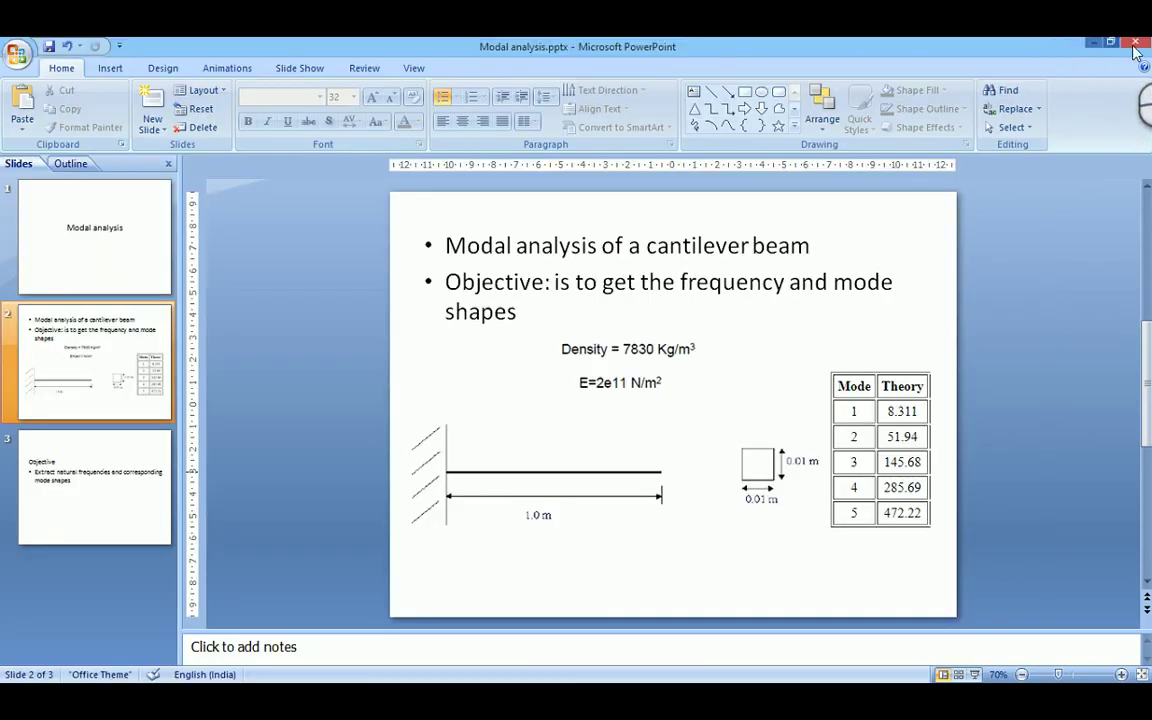
Restore the PowerPoint window beside the ANSYS listing and select the Theory table picture
left_click(1112, 44)
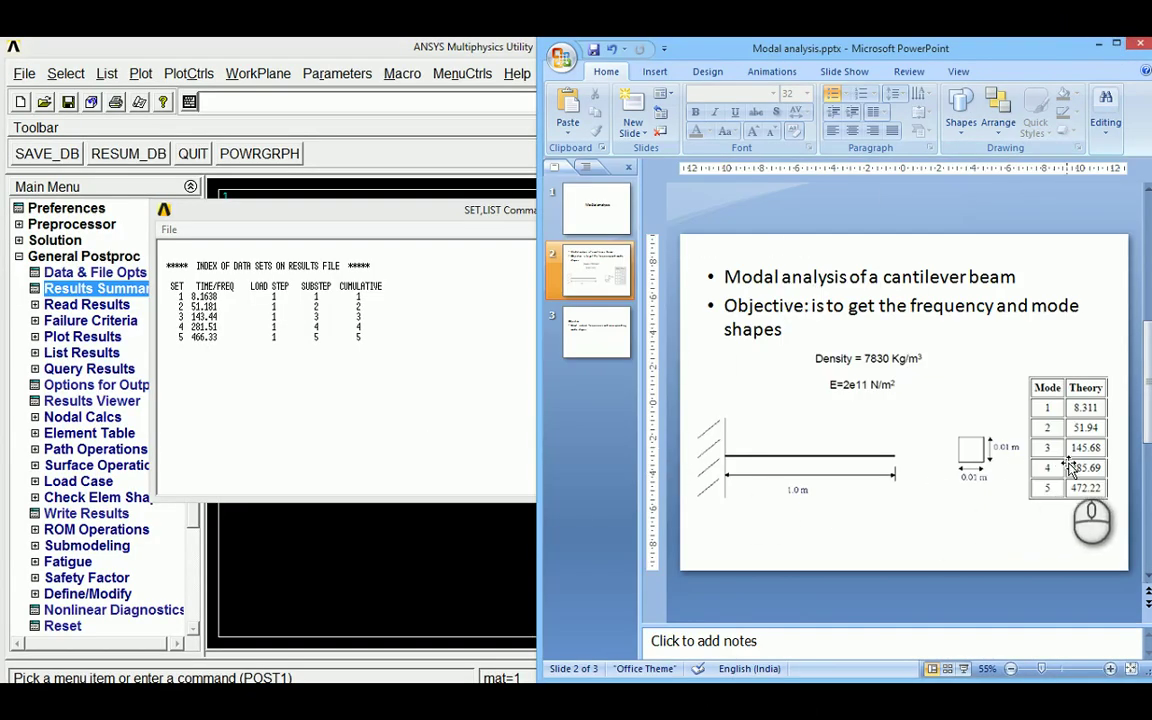
mouse_move(1068, 462)
left_mouse_down()
mouse_move(762, 395)
mouse_move(750, 545)
mouse_move(1062, 461)
left_mouse_up()
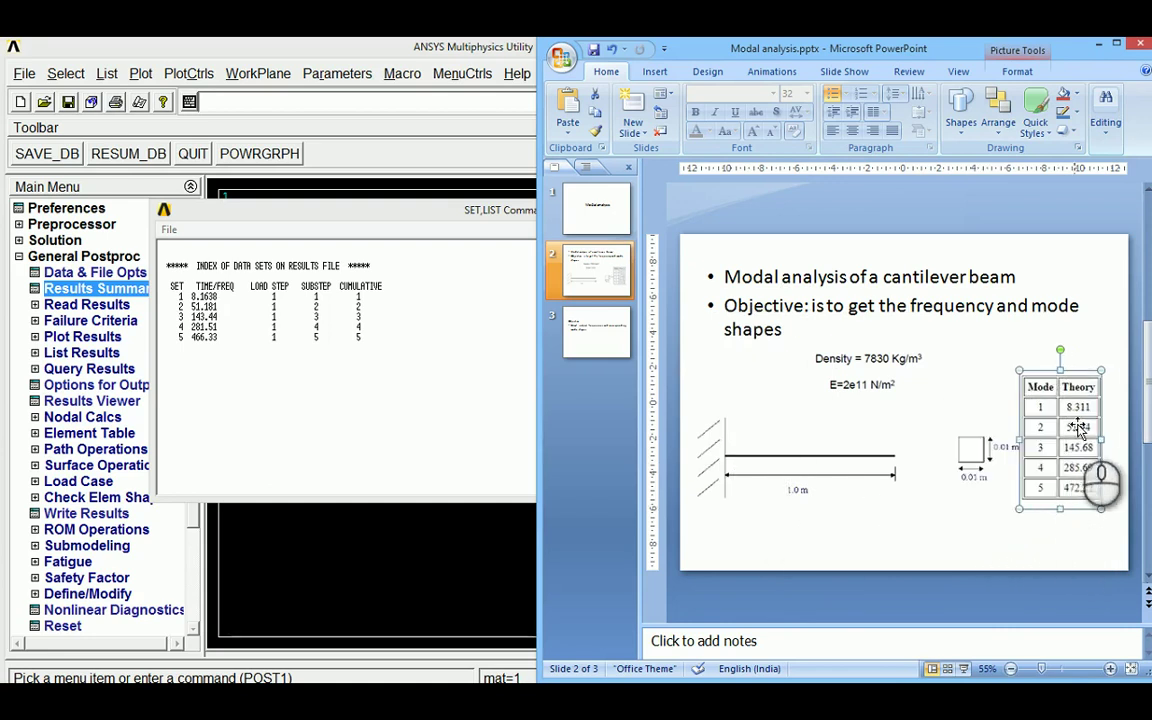
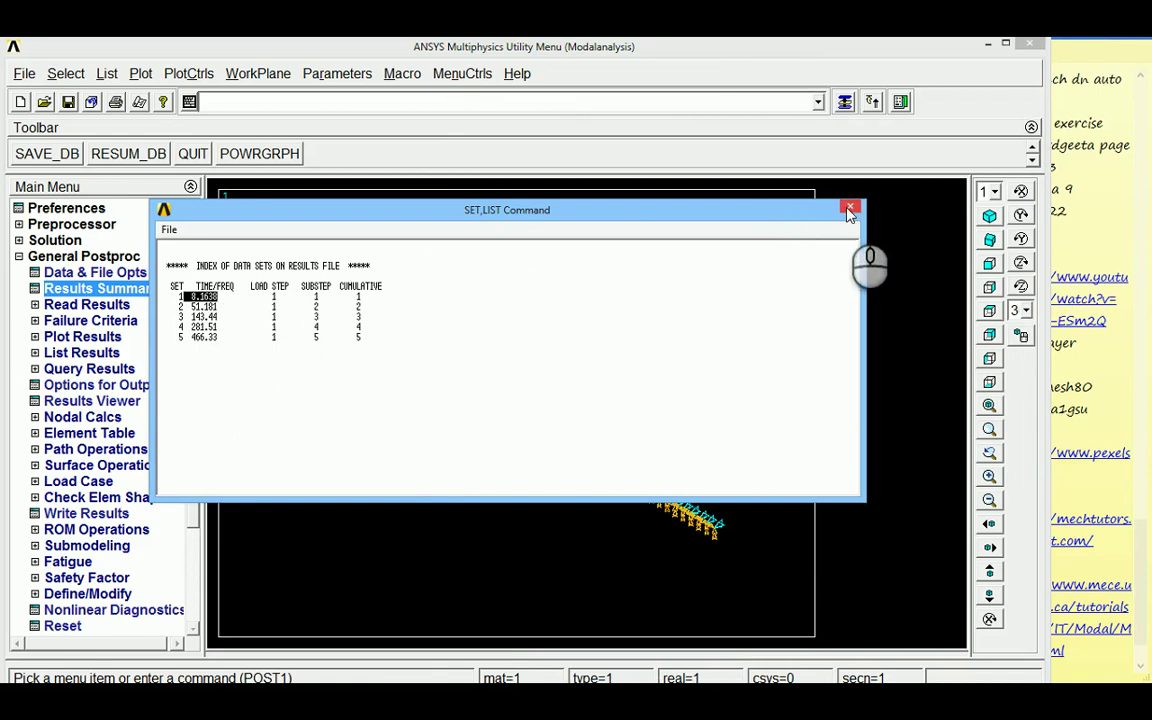
Close the result sets listing and read the first result set
left_click(849, 210)
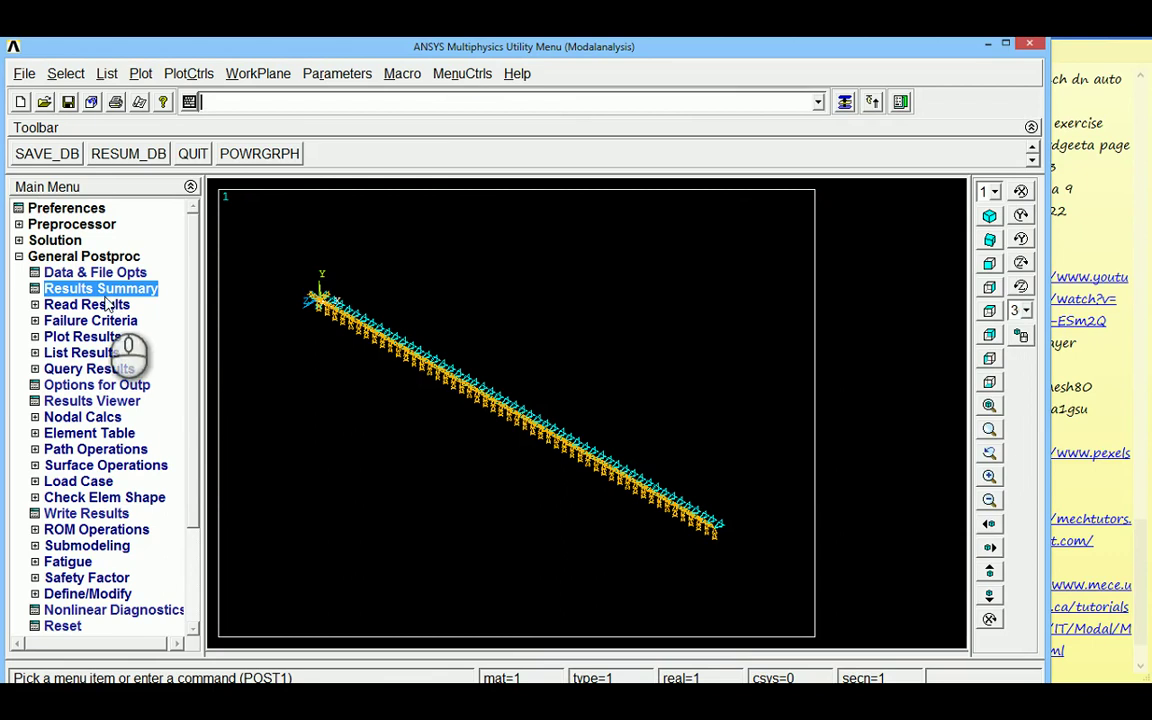
left_click(37, 306)
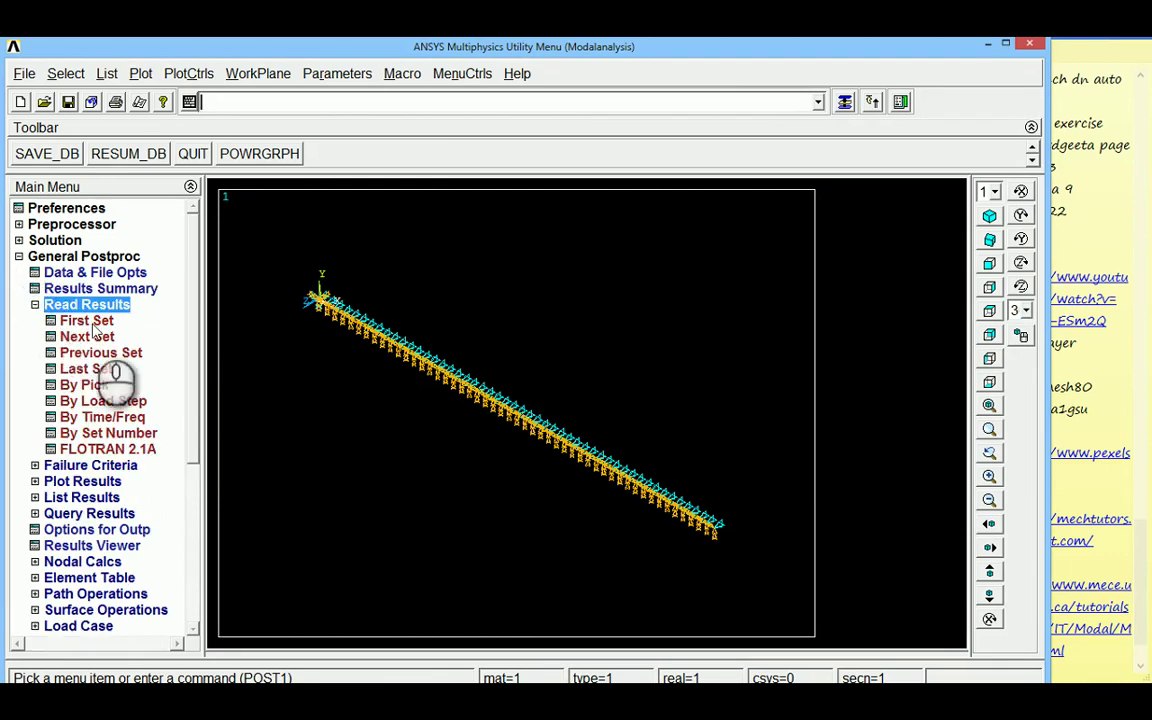
left_click(86, 322)
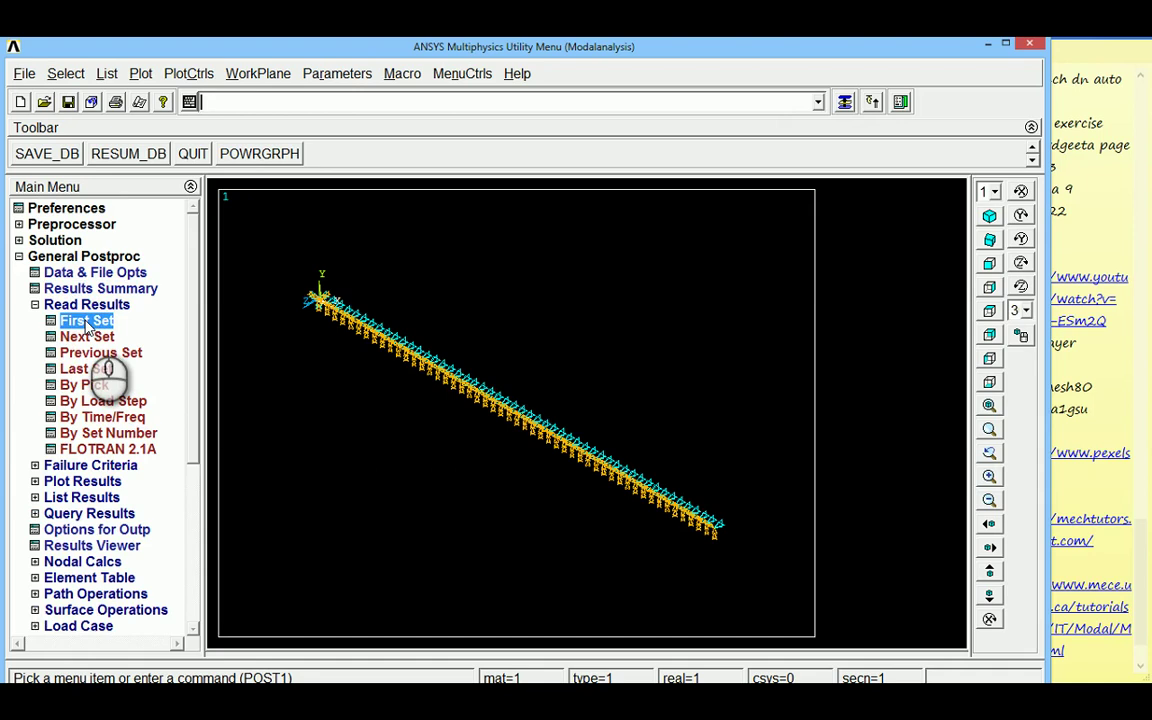
Animate the first mode shape as Def + undeformed, then stop and close the Animation Controller
left_click(182, 73)
mouse_move(205, 277)
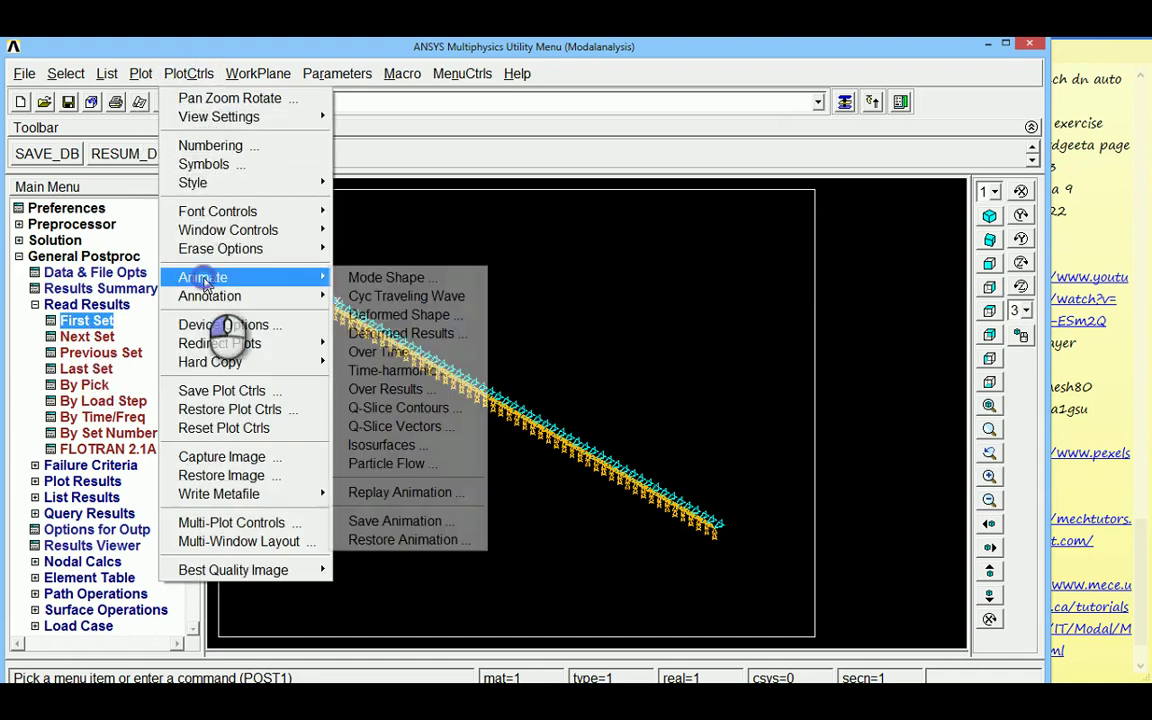
left_click(372, 279)
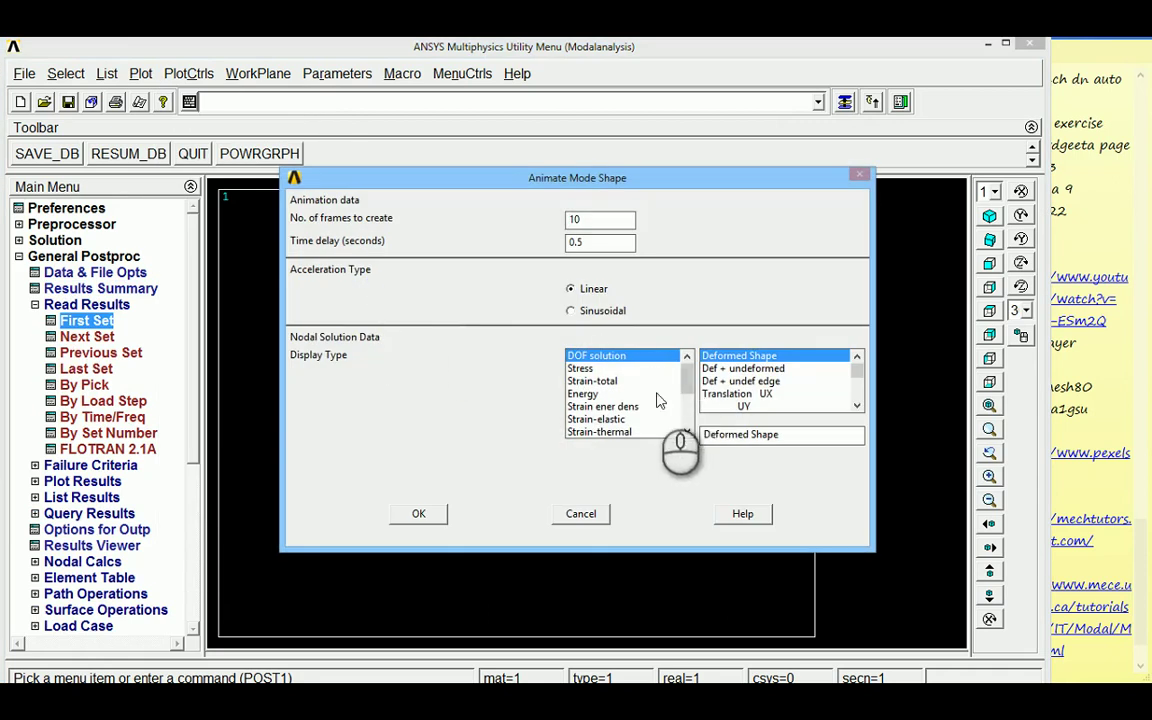
left_click(719, 369)
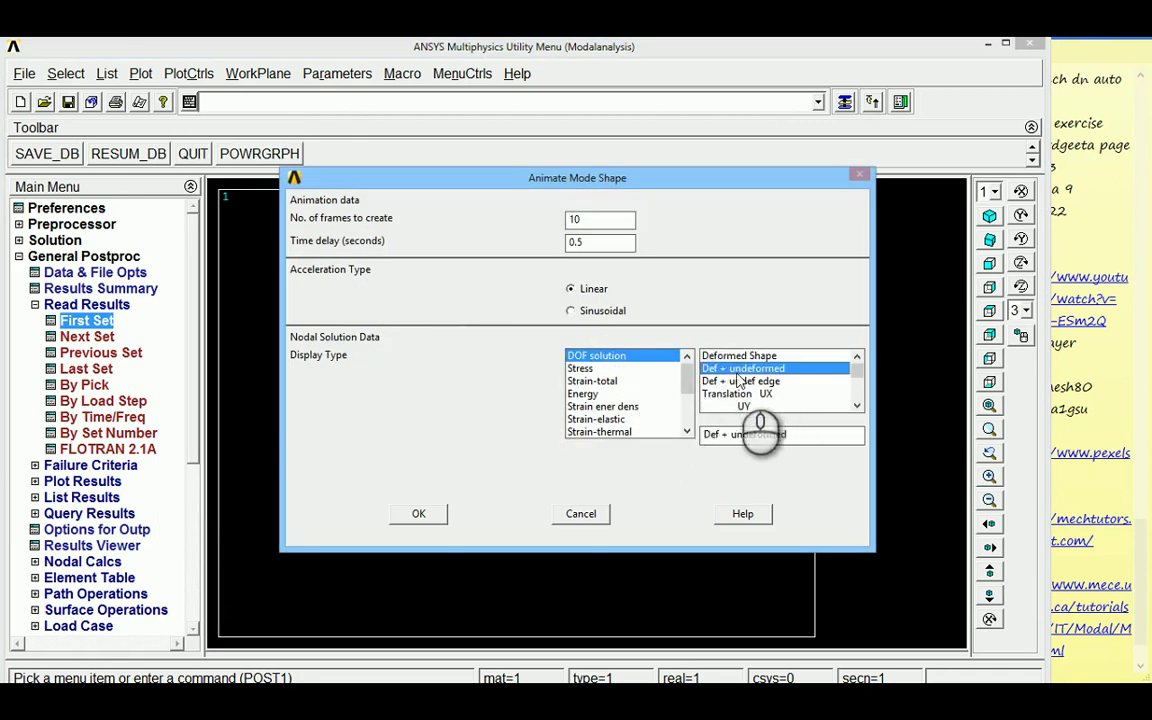
left_click(419, 514)
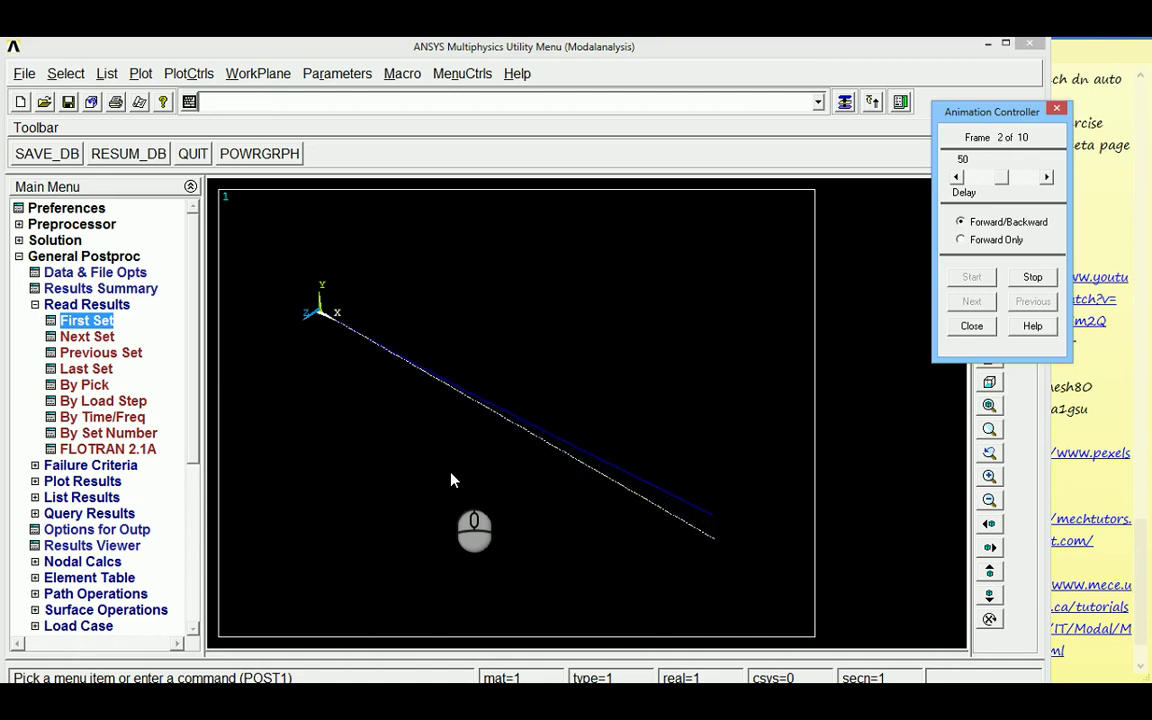
left_click(1032, 277)
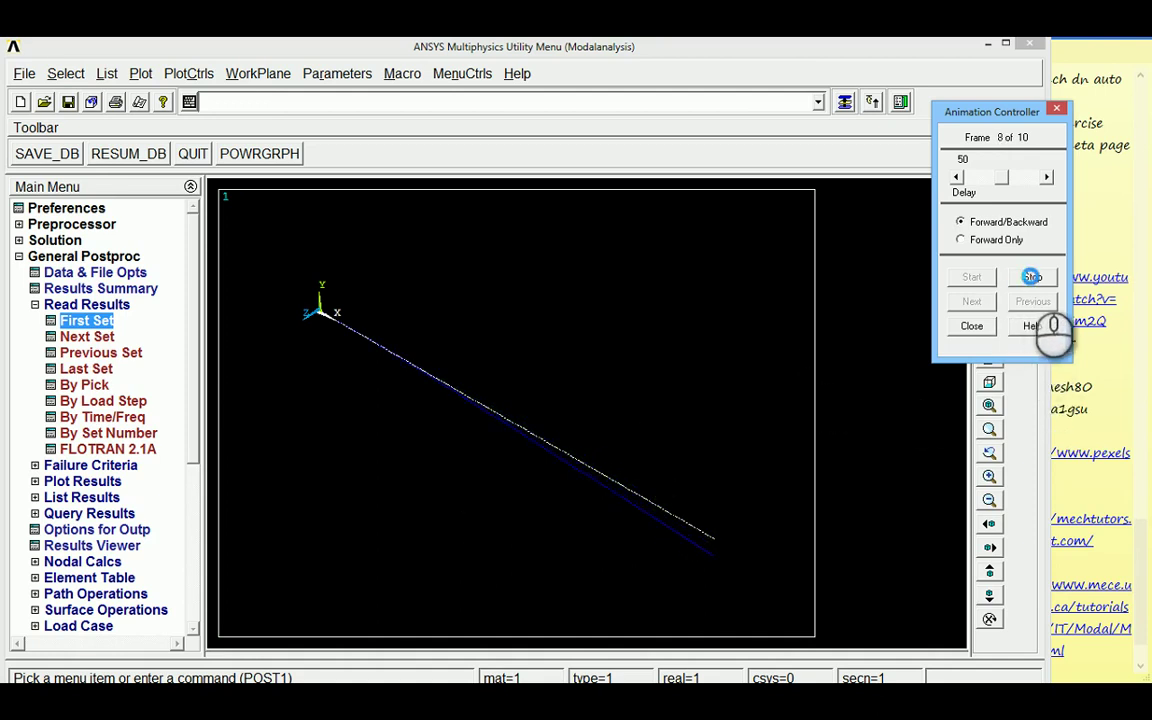
left_click(972, 326)
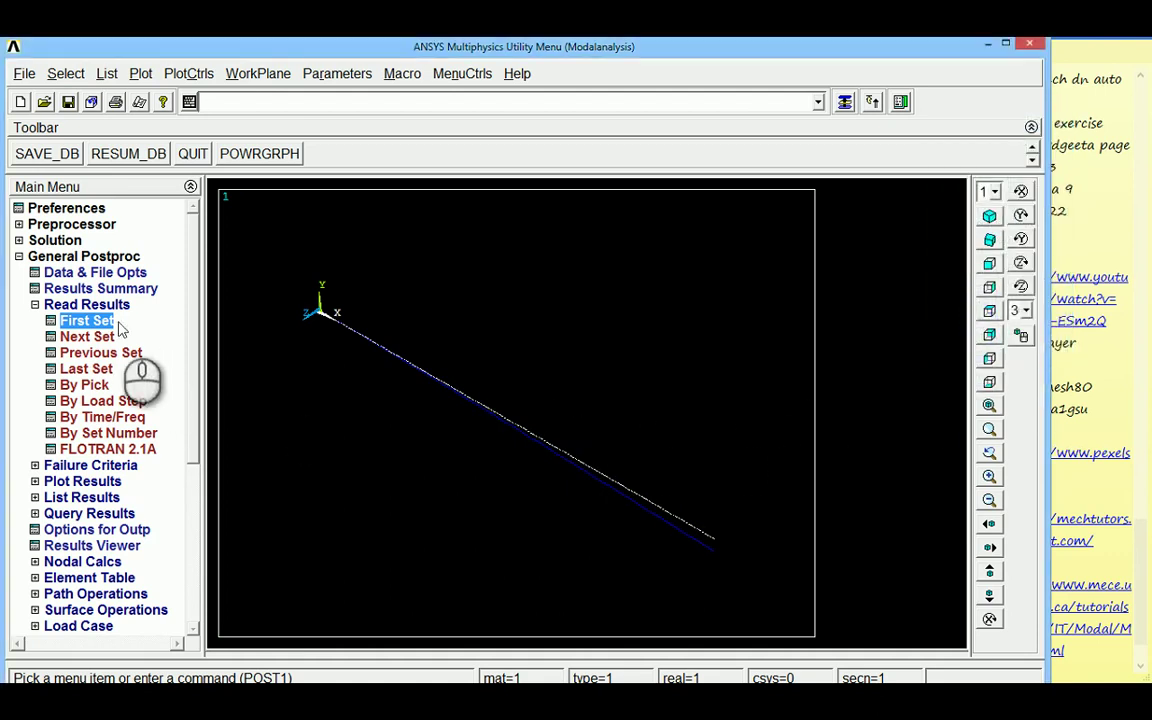
Load the next result set and play its mode shape as Def + undeformed, then stop and close the controller
left_click(76, 340)
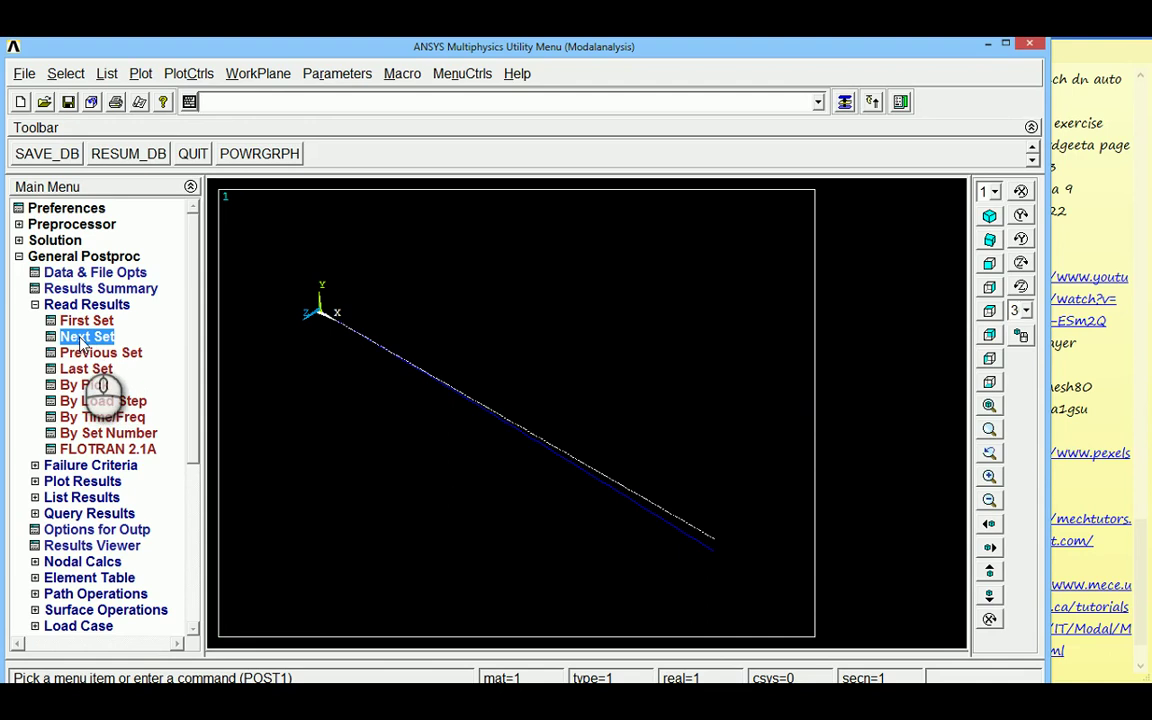
left_click(188, 73)
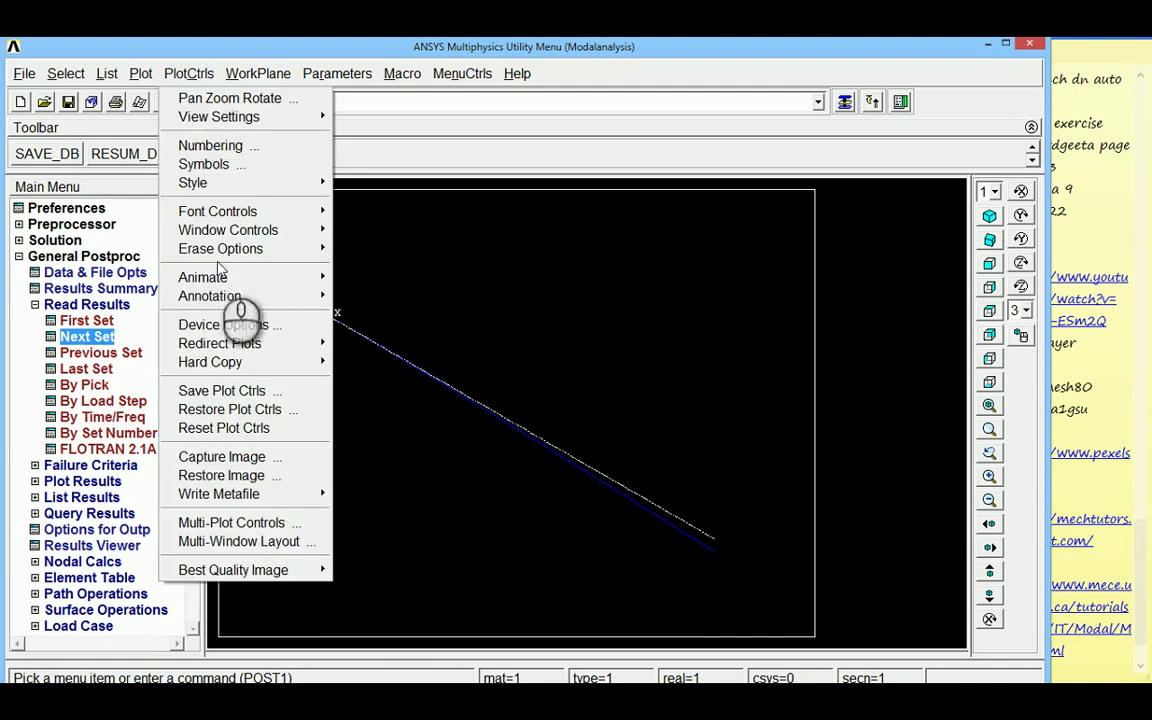
mouse_move(222, 277)
left_click(372, 274)
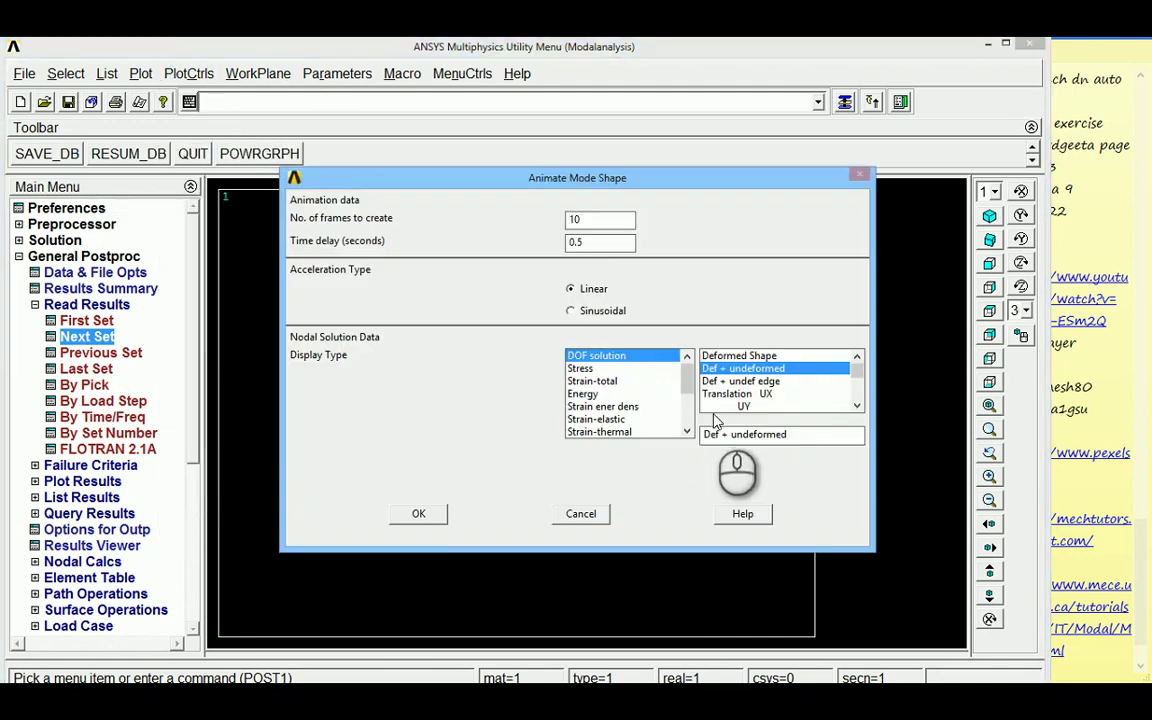
left_click(412, 514)
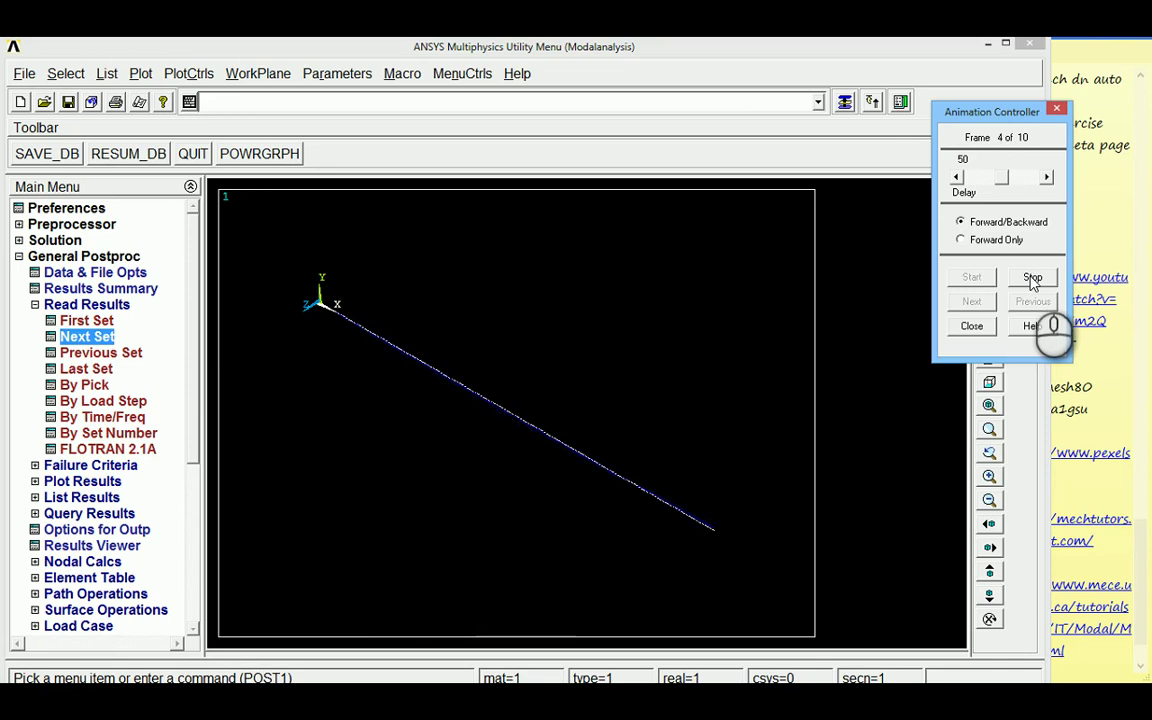
left_click(1033, 280)
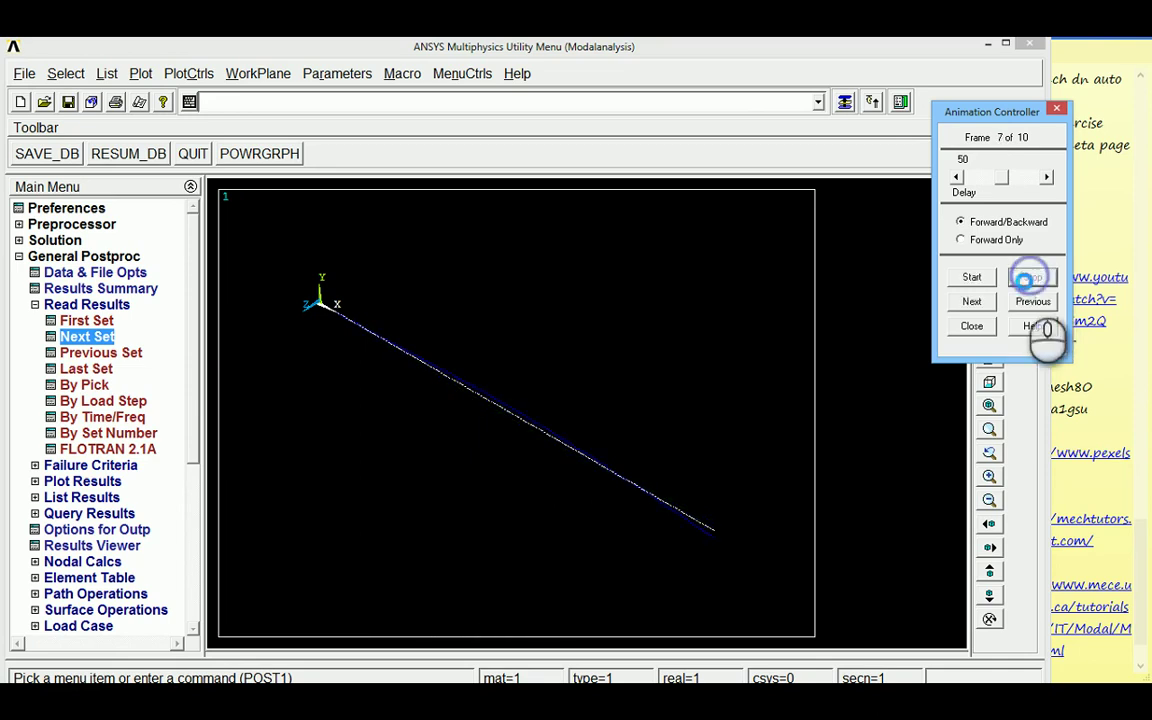
left_click(972, 326)
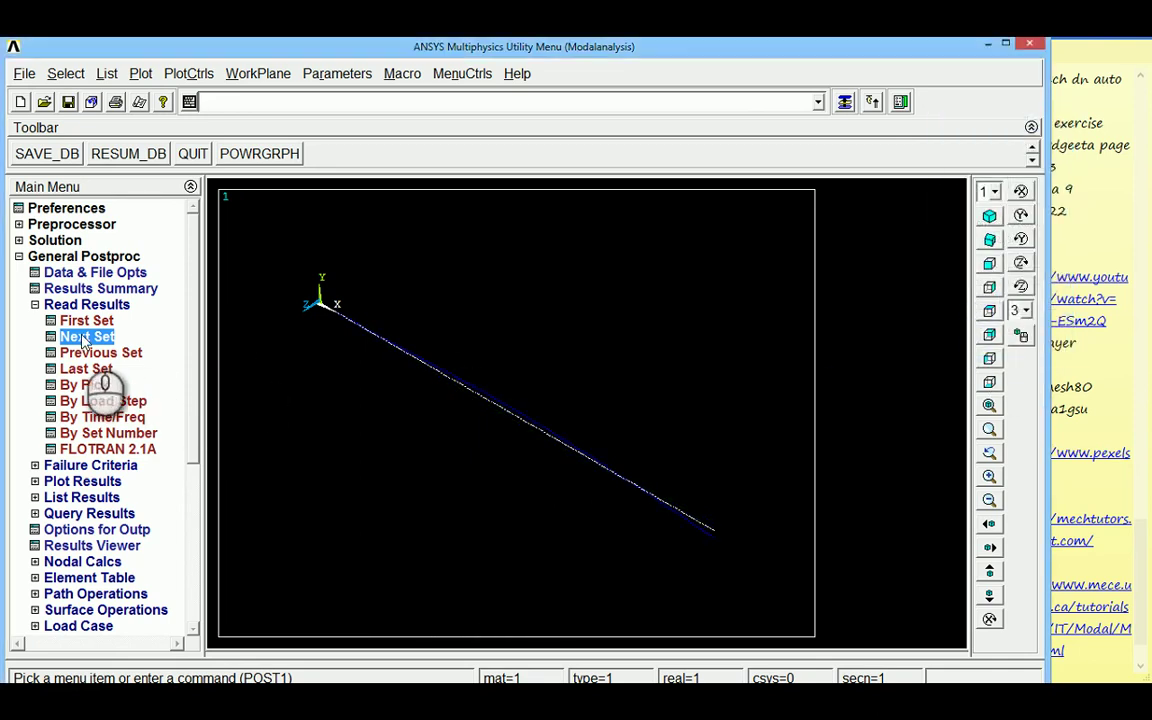
Animate the current mode shape over the undeformed beam, close the animation, and switch to Front View
left_click(142, 74)
left_click(188, 73)
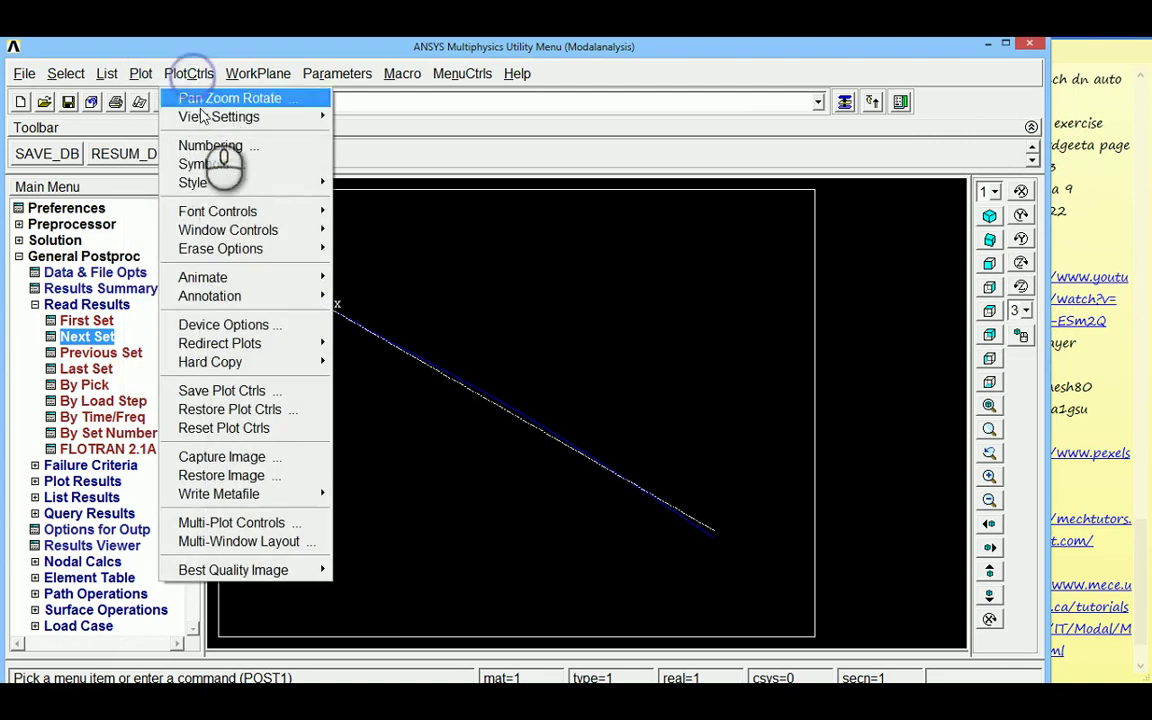
mouse_move(231, 277)
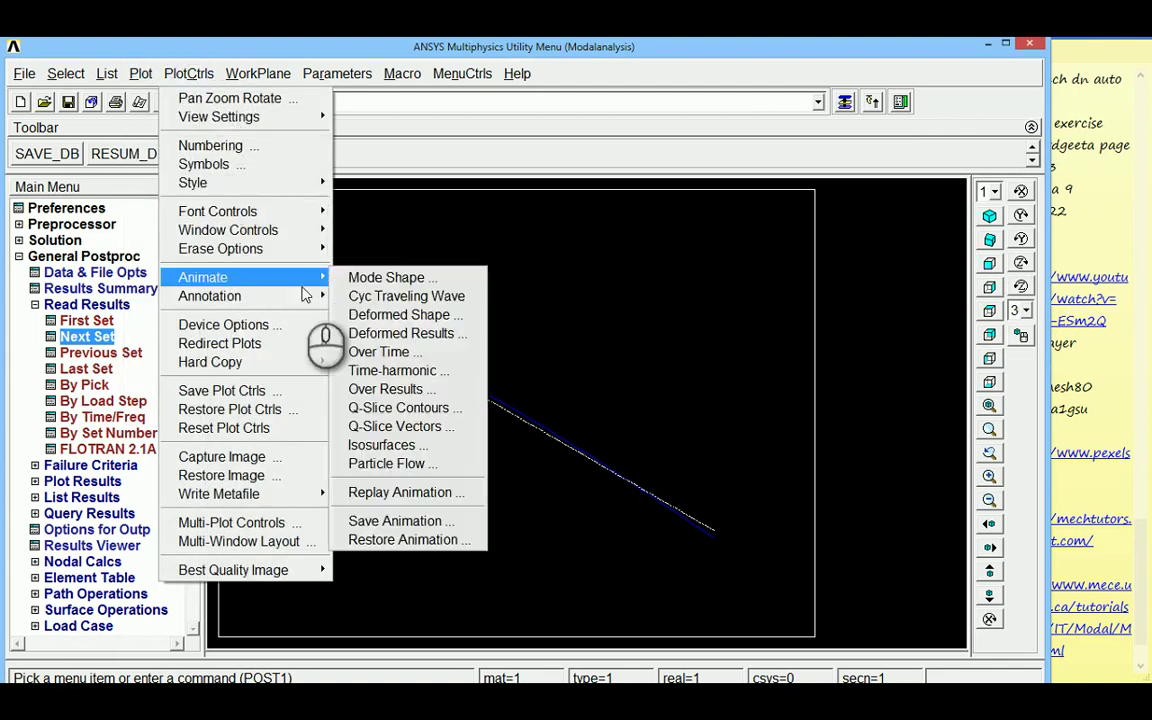
left_click(362, 277)
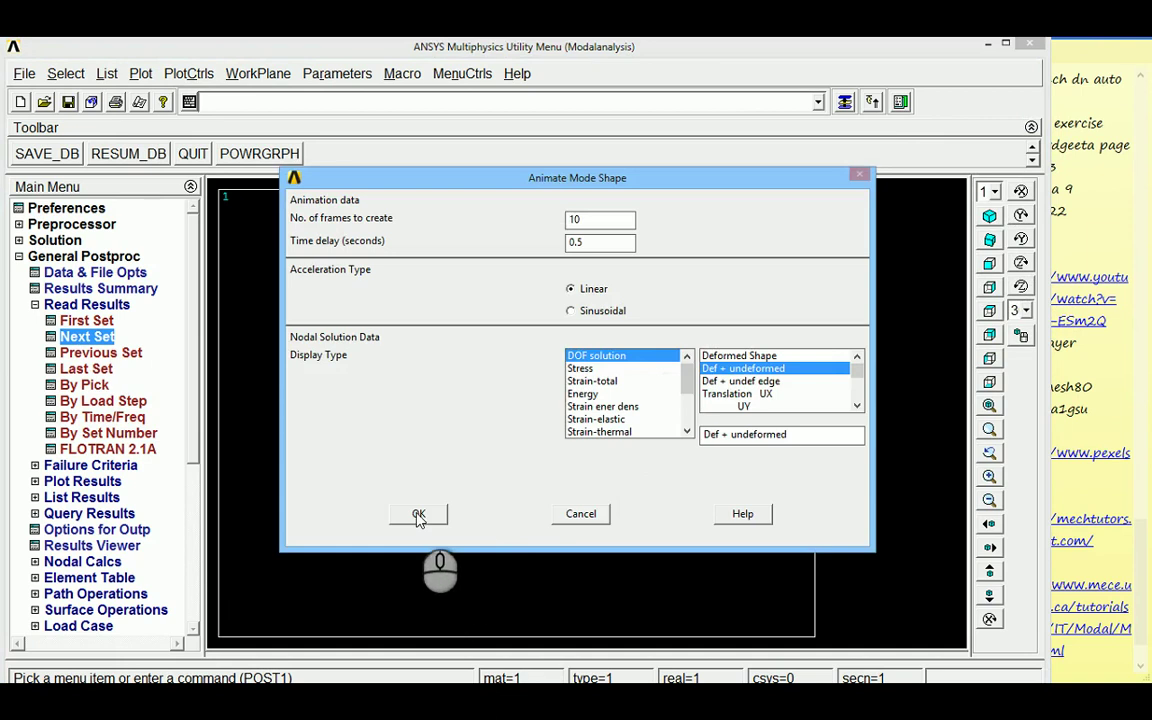
left_click(421, 510)
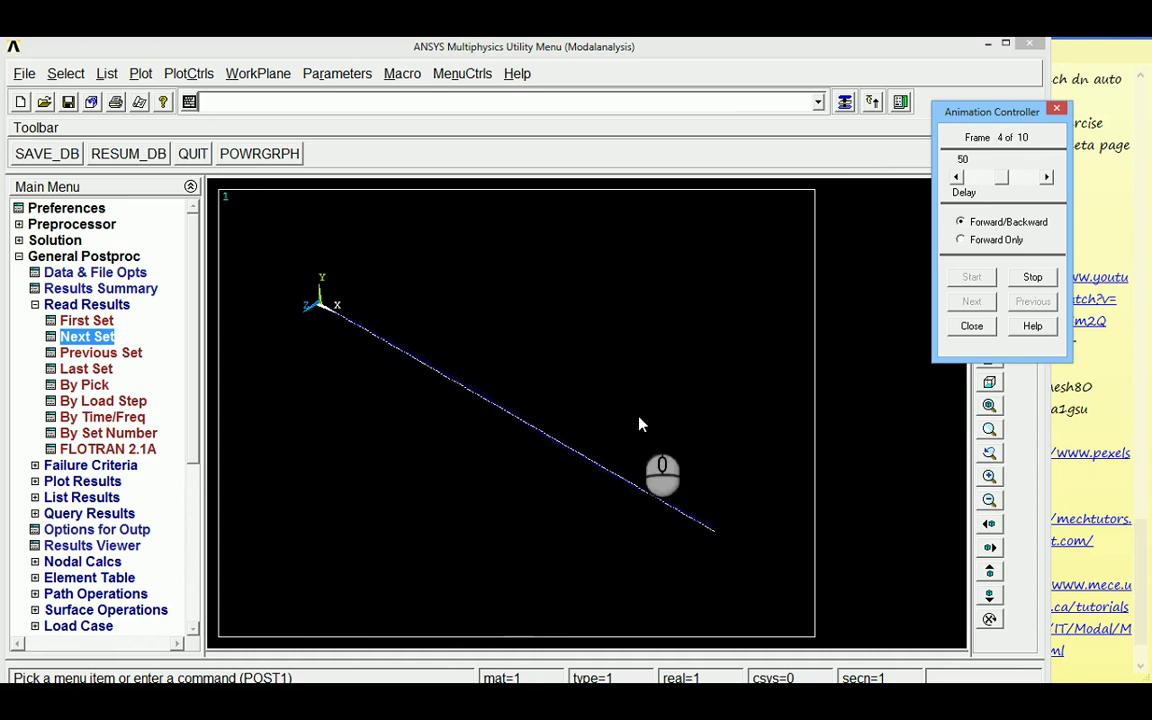
left_click(1033, 279)
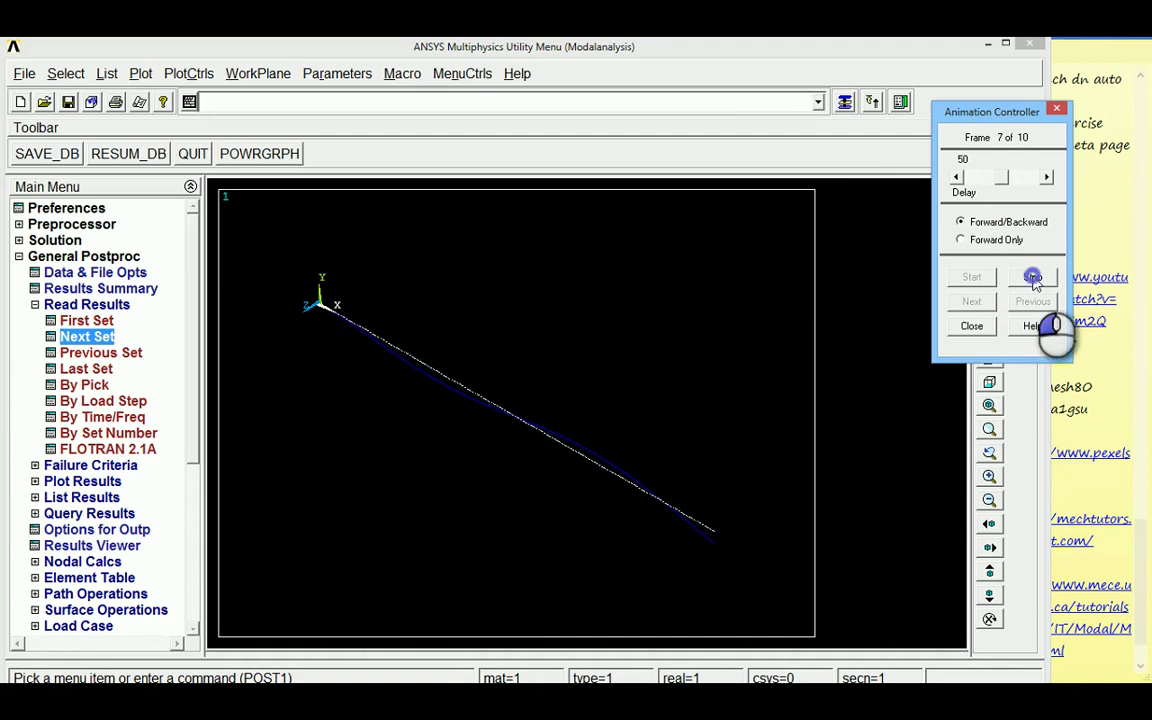
left_click(971, 326)
left_click(989, 264)
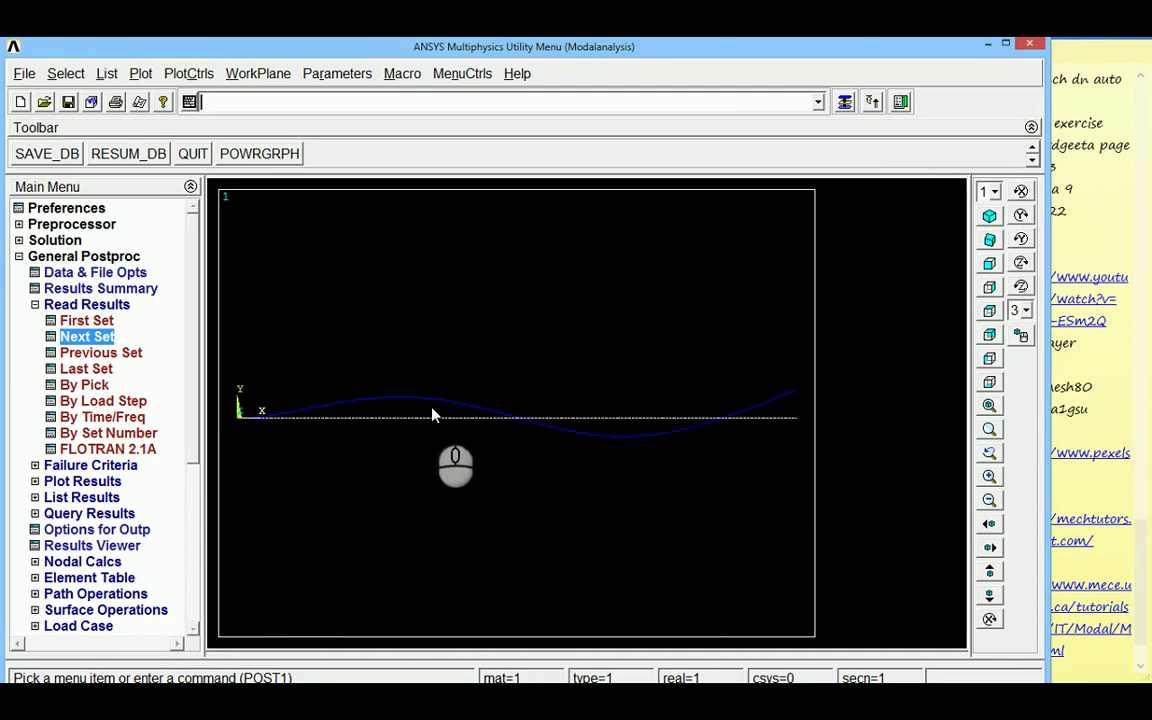
Play the 10-frame Def + undeformed mode animation in front view, then stop and close it
left_click(190, 78)
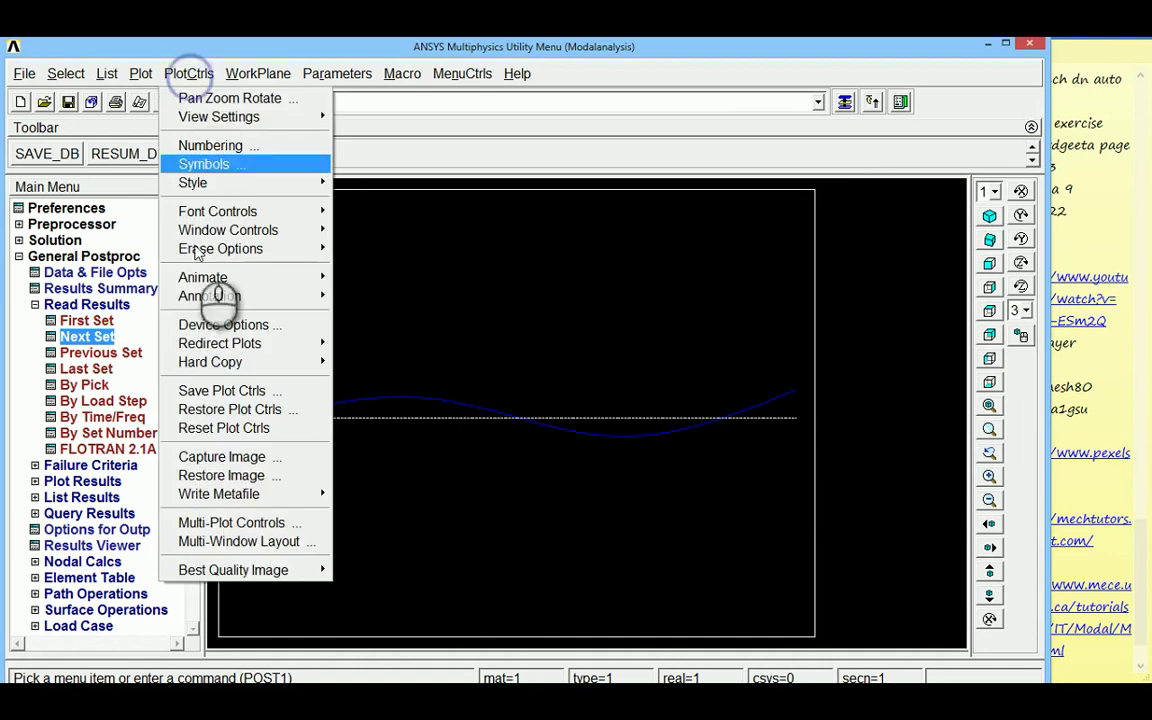
mouse_move(215, 276)
left_click(402, 279)
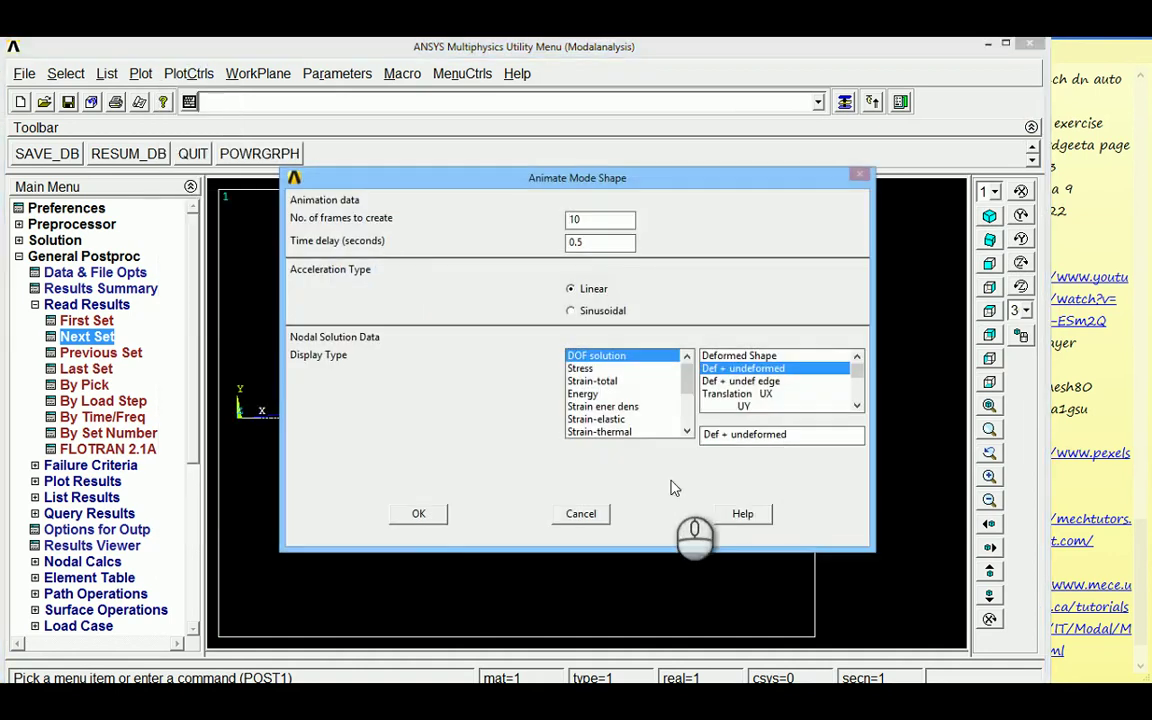
left_click(417, 511)
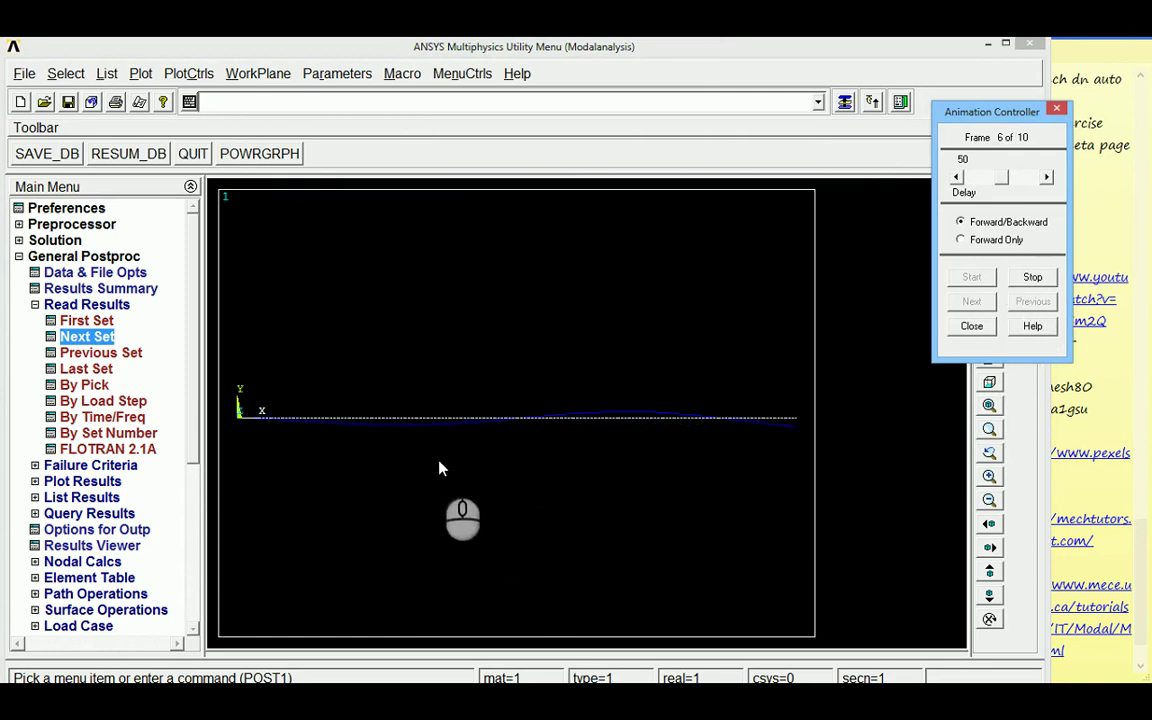
left_click(1035, 279)
left_click(973, 327)
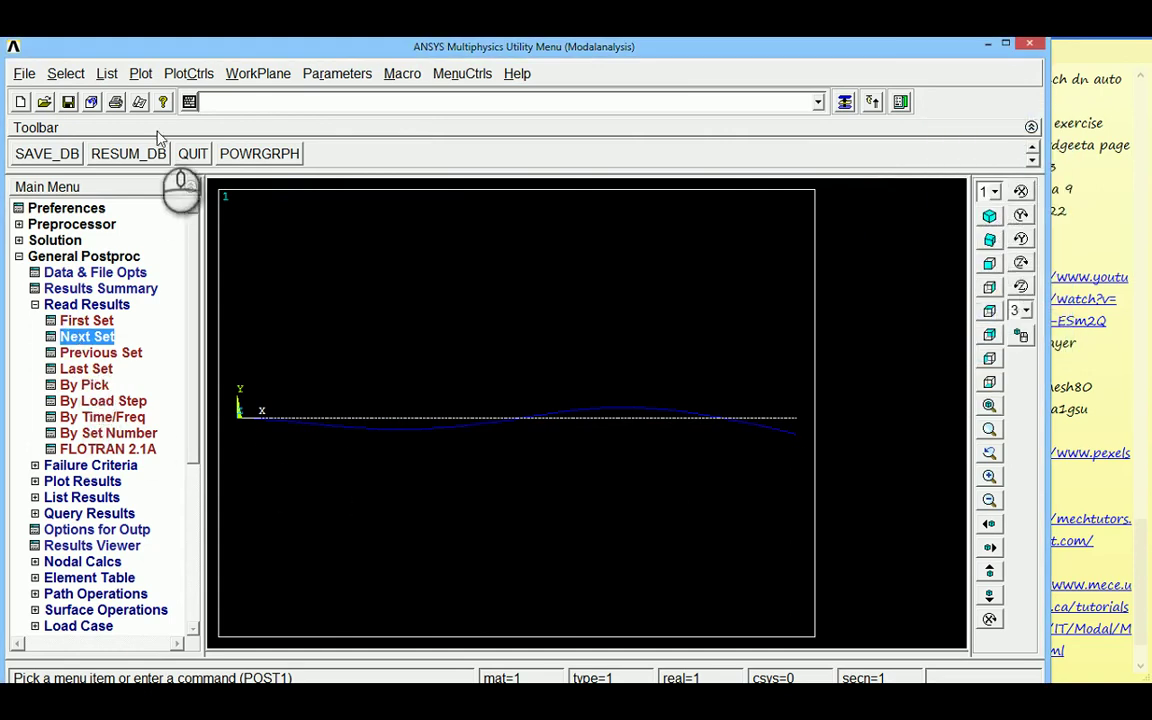
Run the DOF-solution Def + undeformed animation of the several-wave mode, then stop and close it
left_click(188, 73)
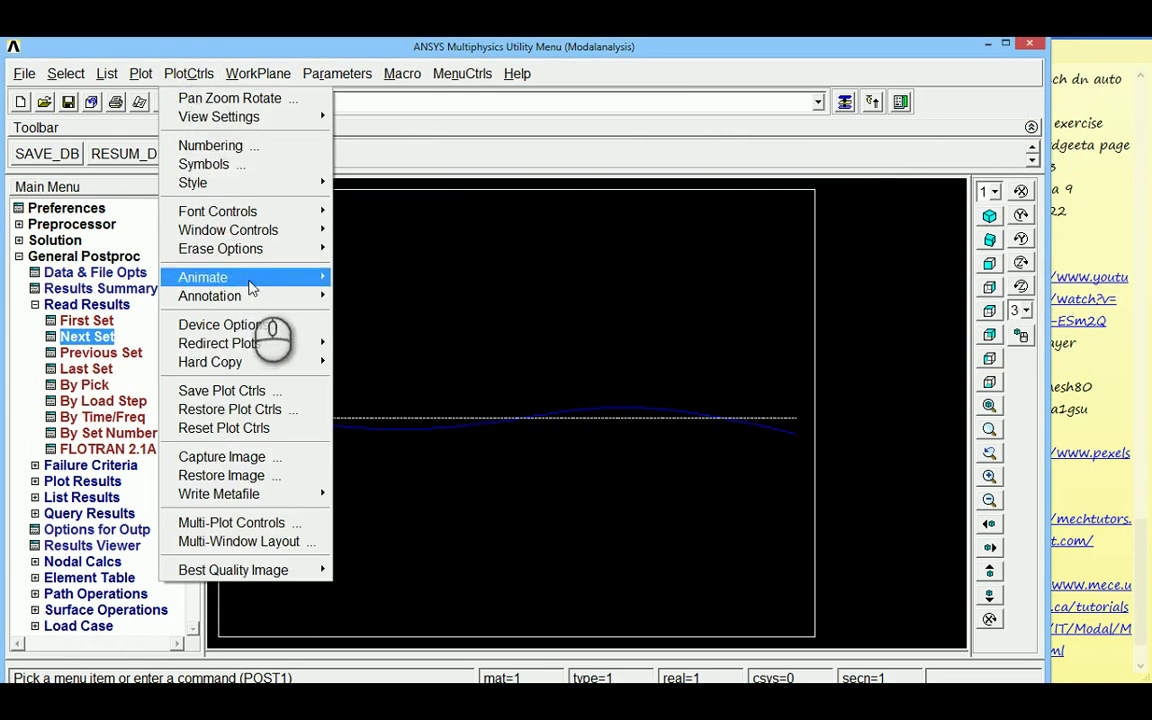
mouse_move(245, 279)
left_click(385, 275)
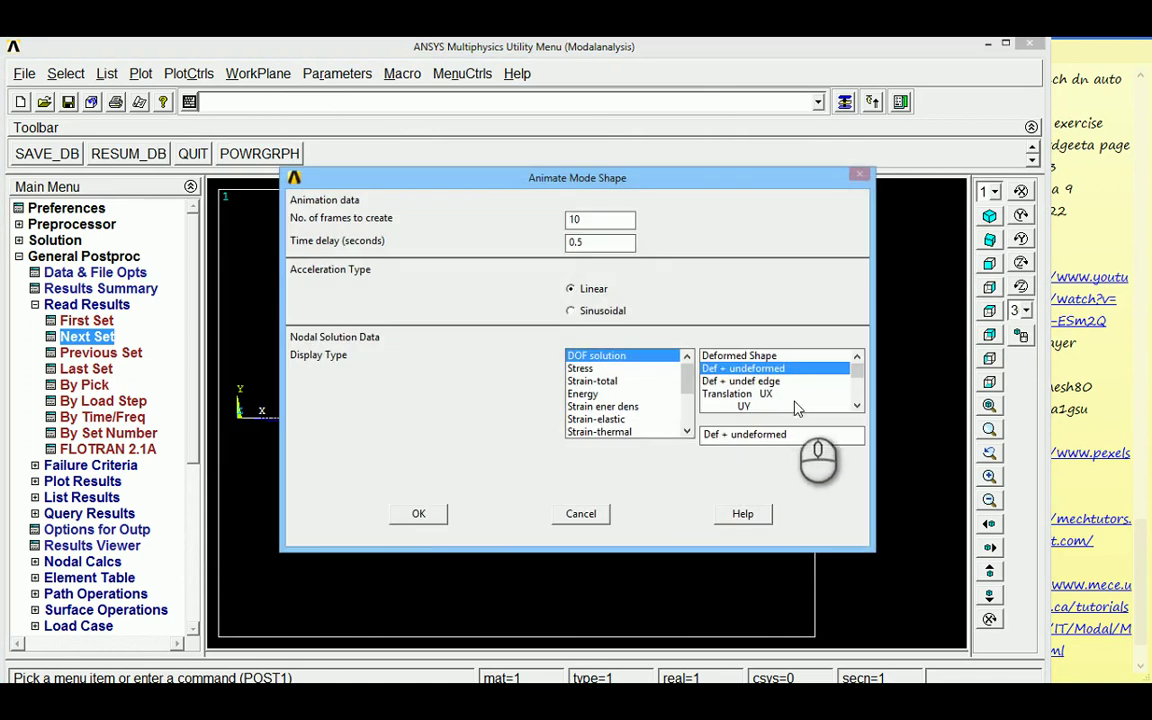
left_click(418, 513)
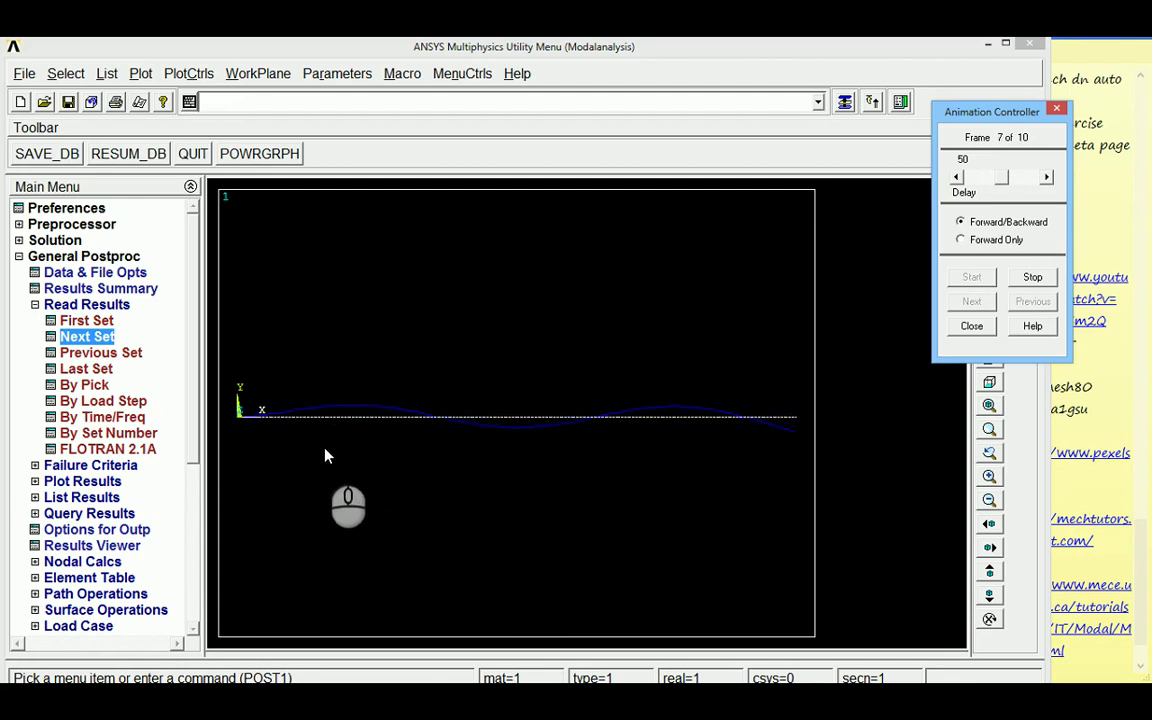
left_click(1034, 277)
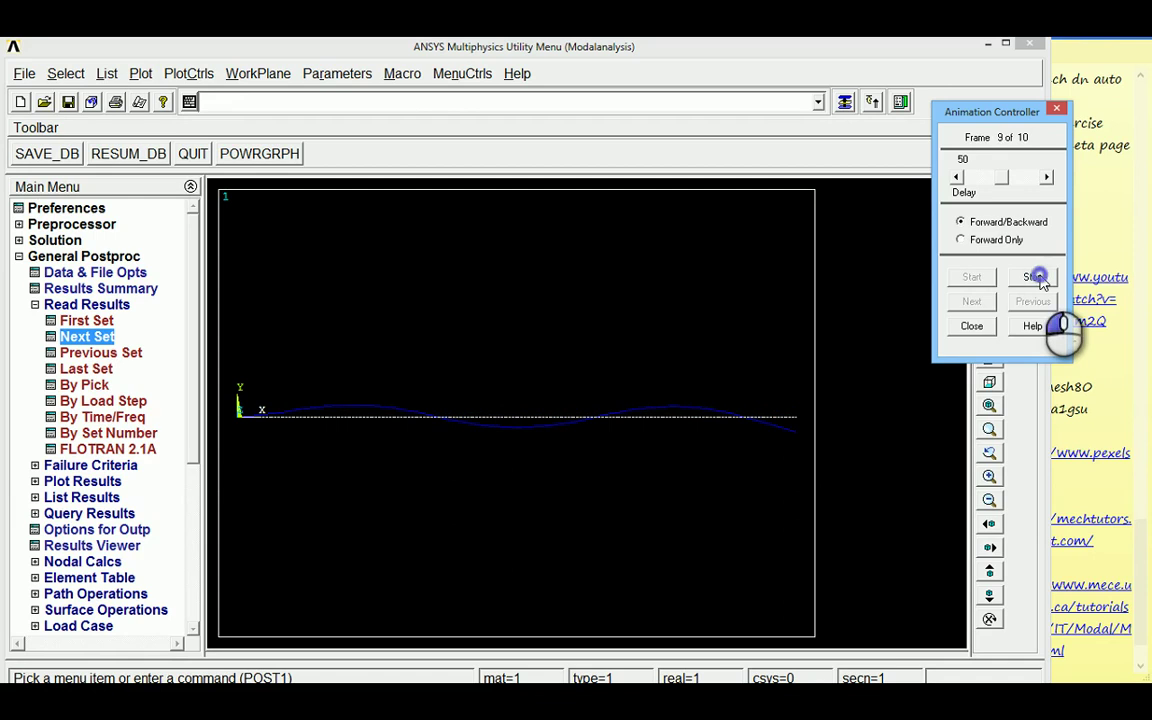
left_click(971, 326)
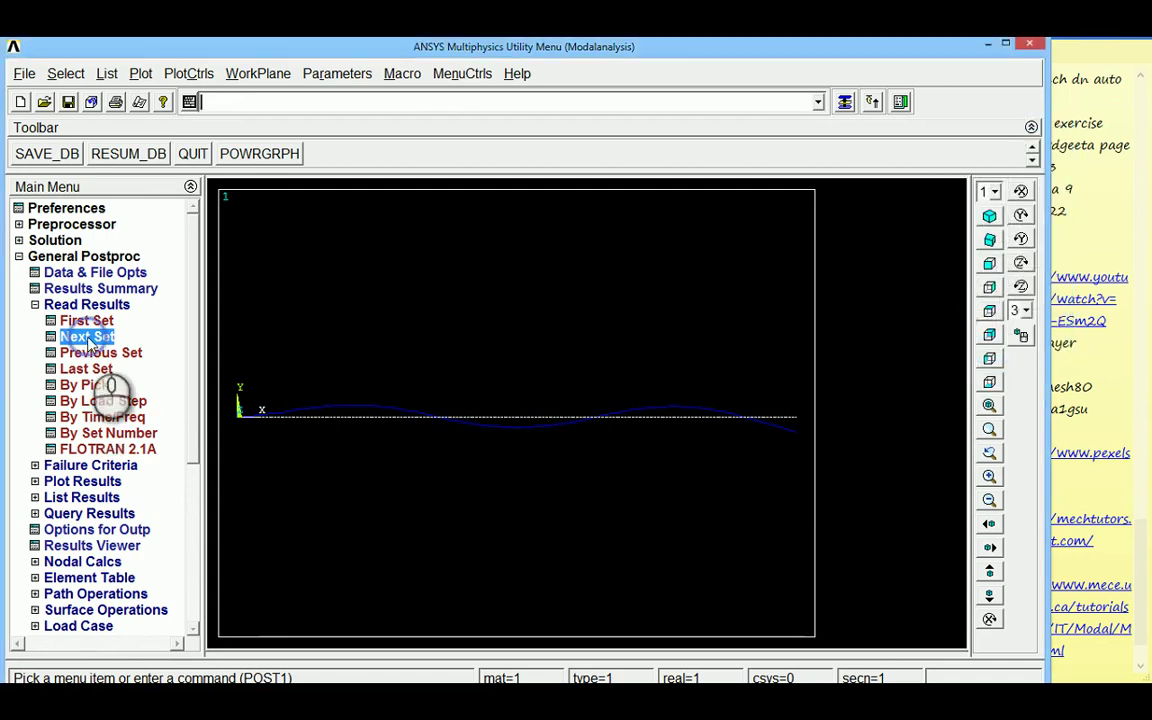
Run the 10-frame animation of the many-small-wave higher mode, then stop and close the controller
left_click(183, 74)
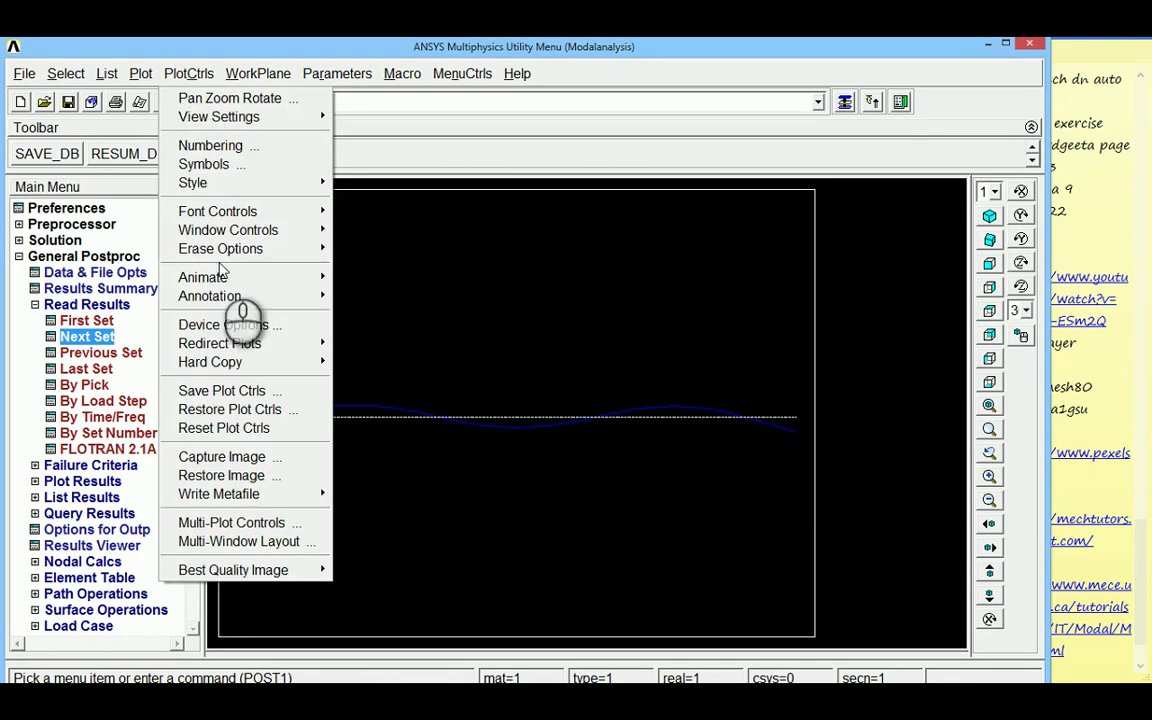
mouse_move(203, 277)
left_click(440, 280)
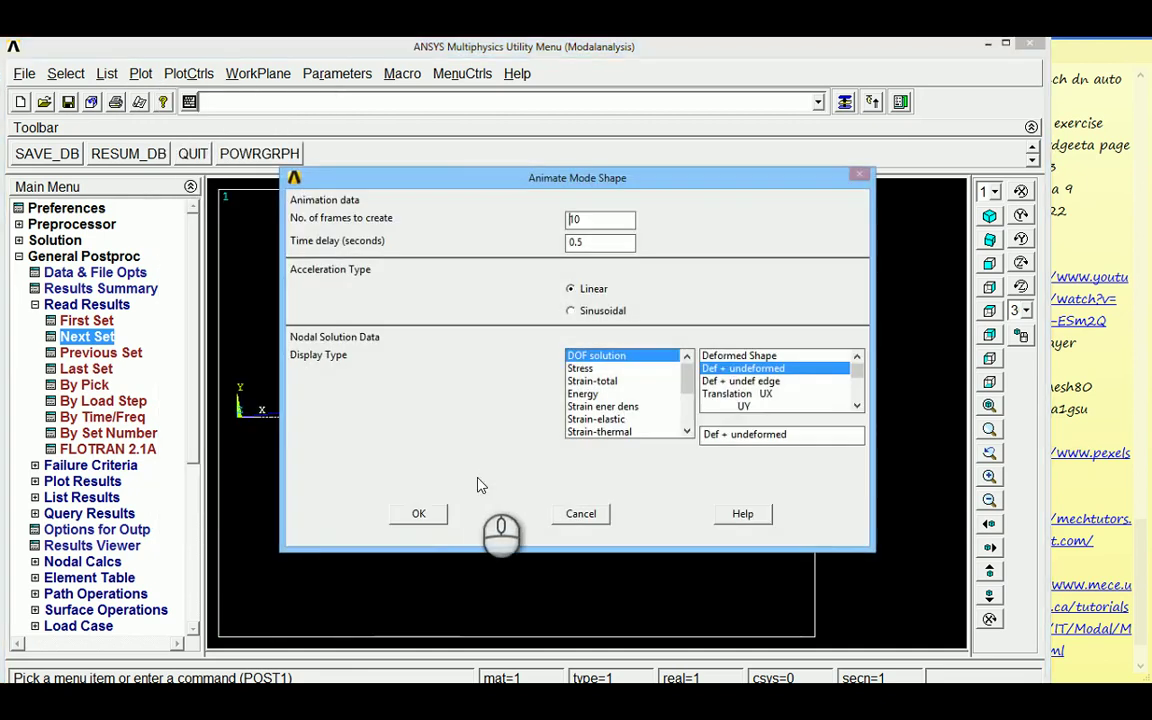
left_click(426, 514)
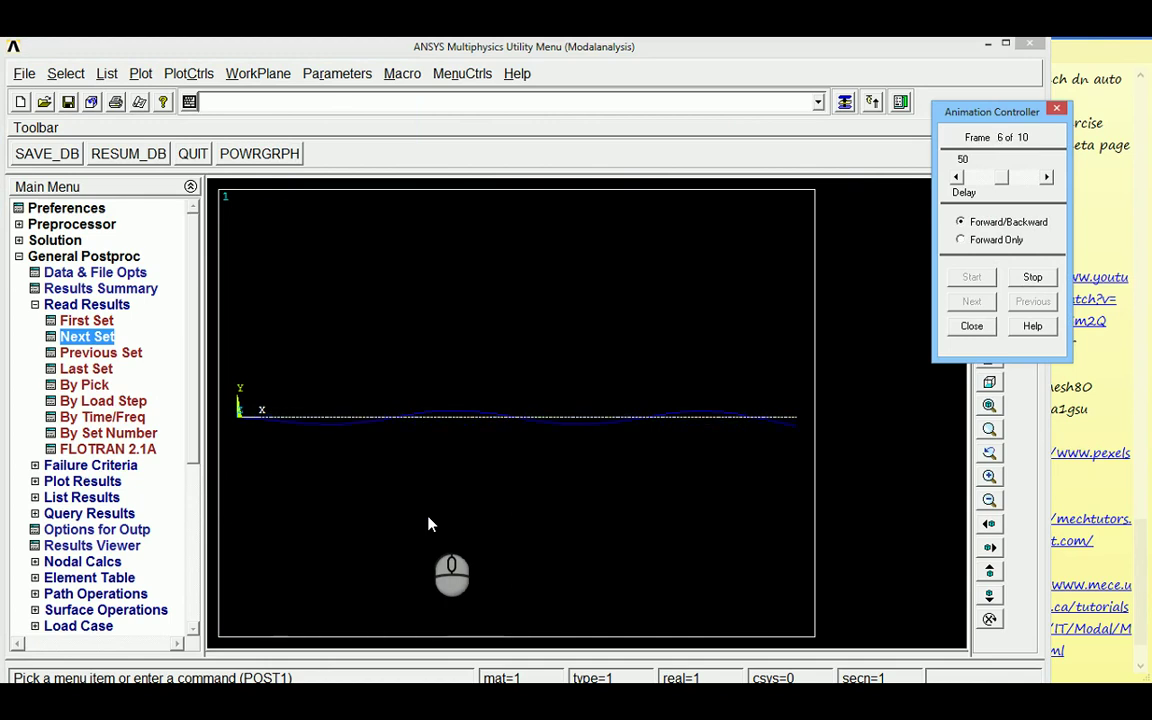
left_click(1032, 278)
left_click(978, 327)
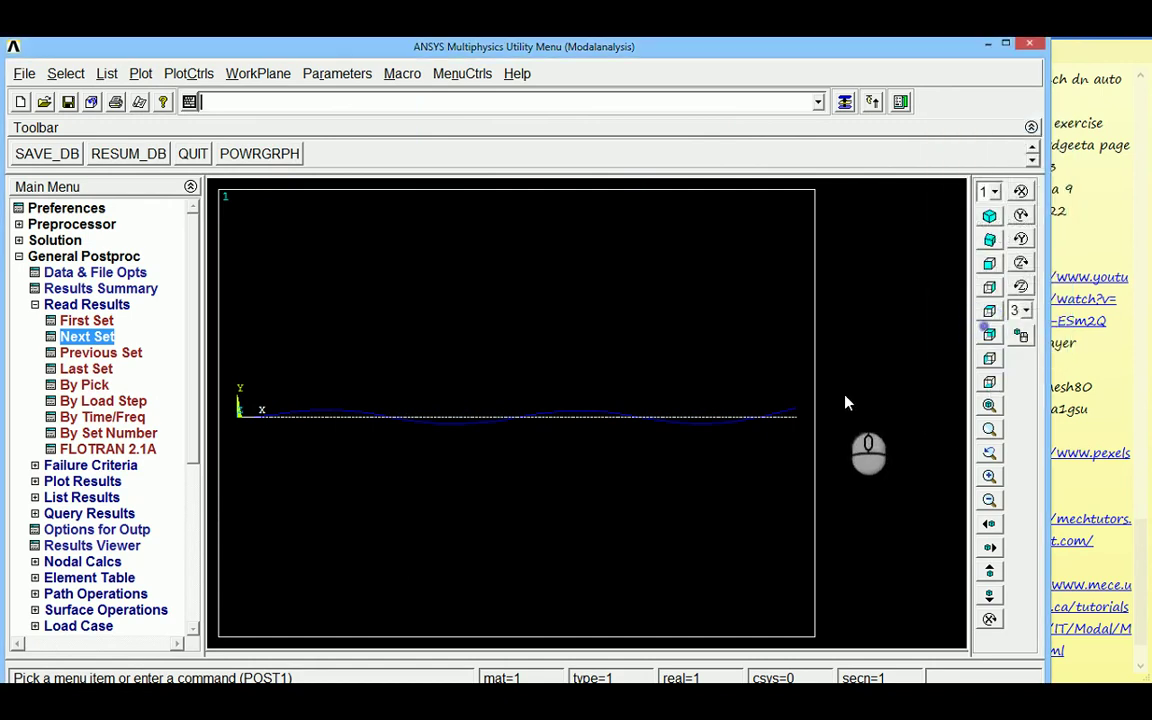